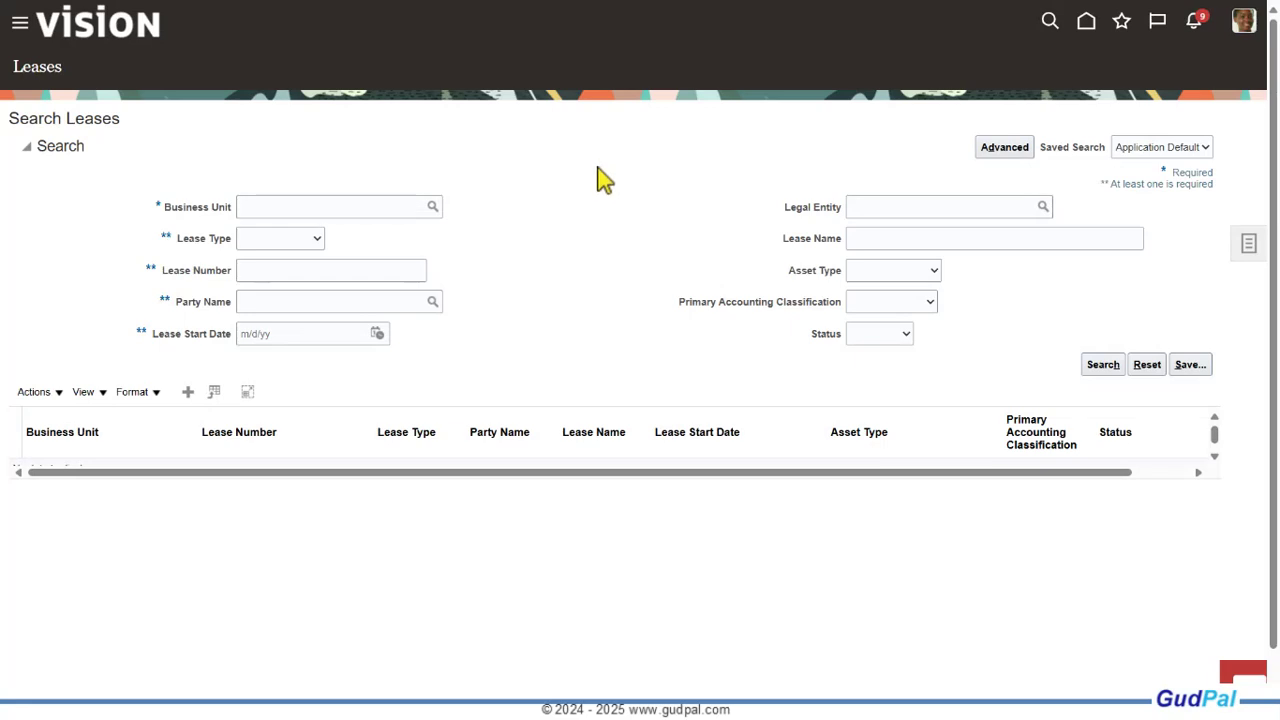
# Check the release version in the application's About information, and close it
pyautogui.click(1245, 24)
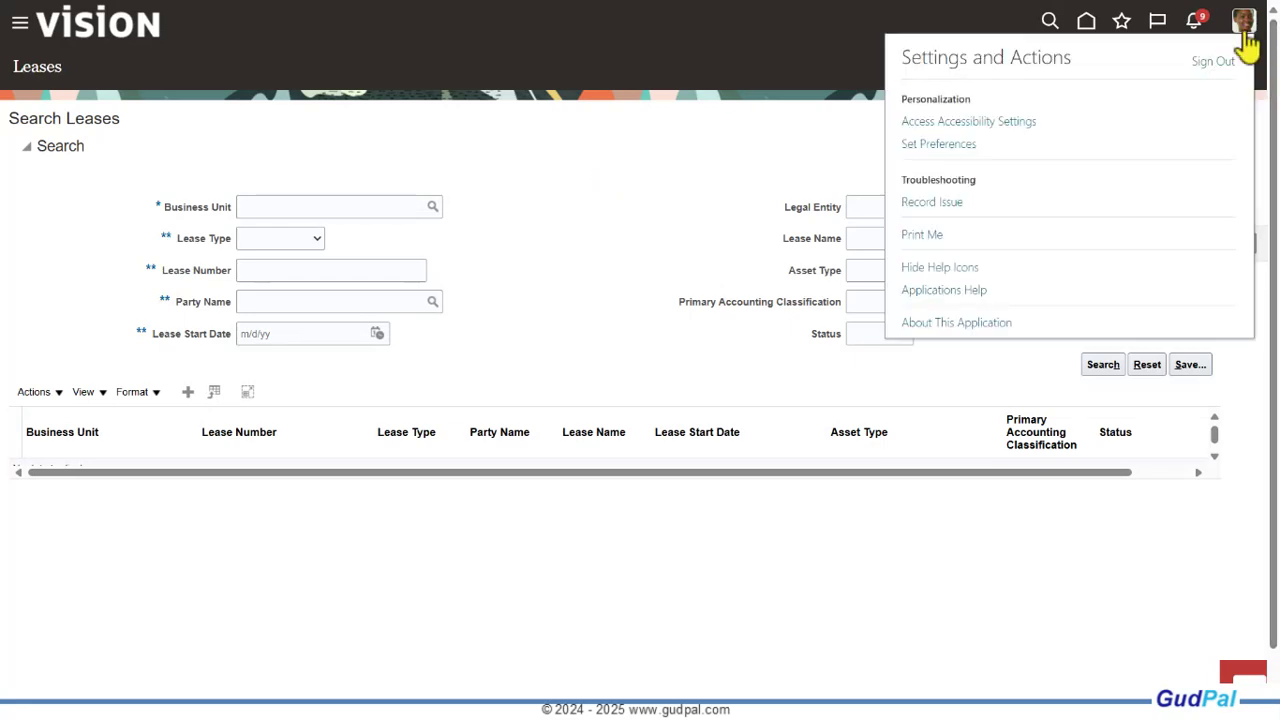
pyautogui.click(931, 324)
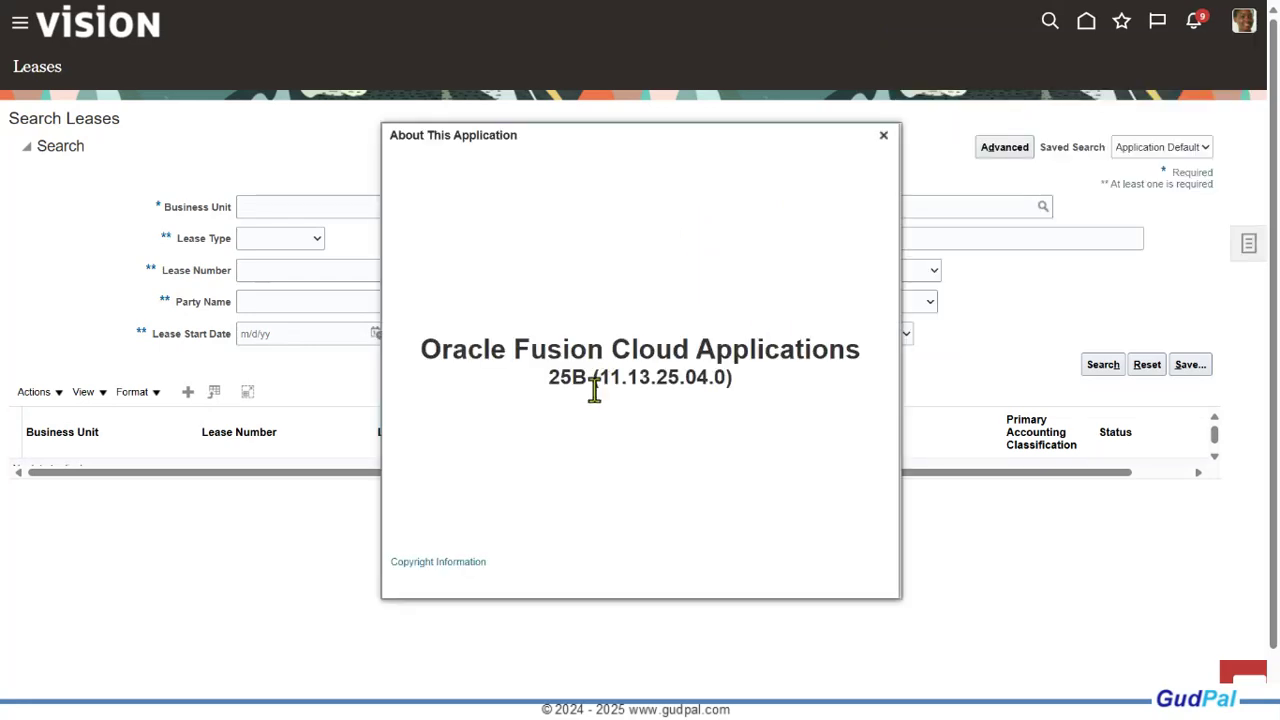
pyautogui.moveTo(553, 380); pyautogui.dragTo(590, 380)
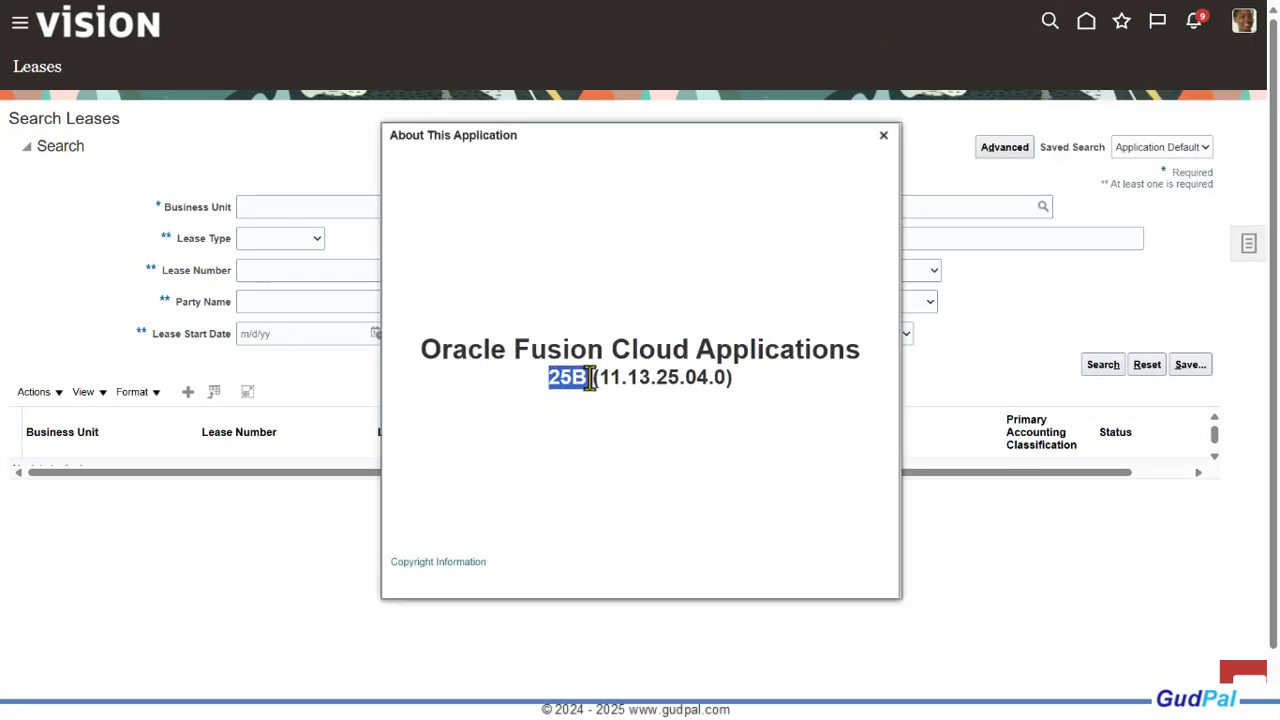
pyautogui.click(553, 466)
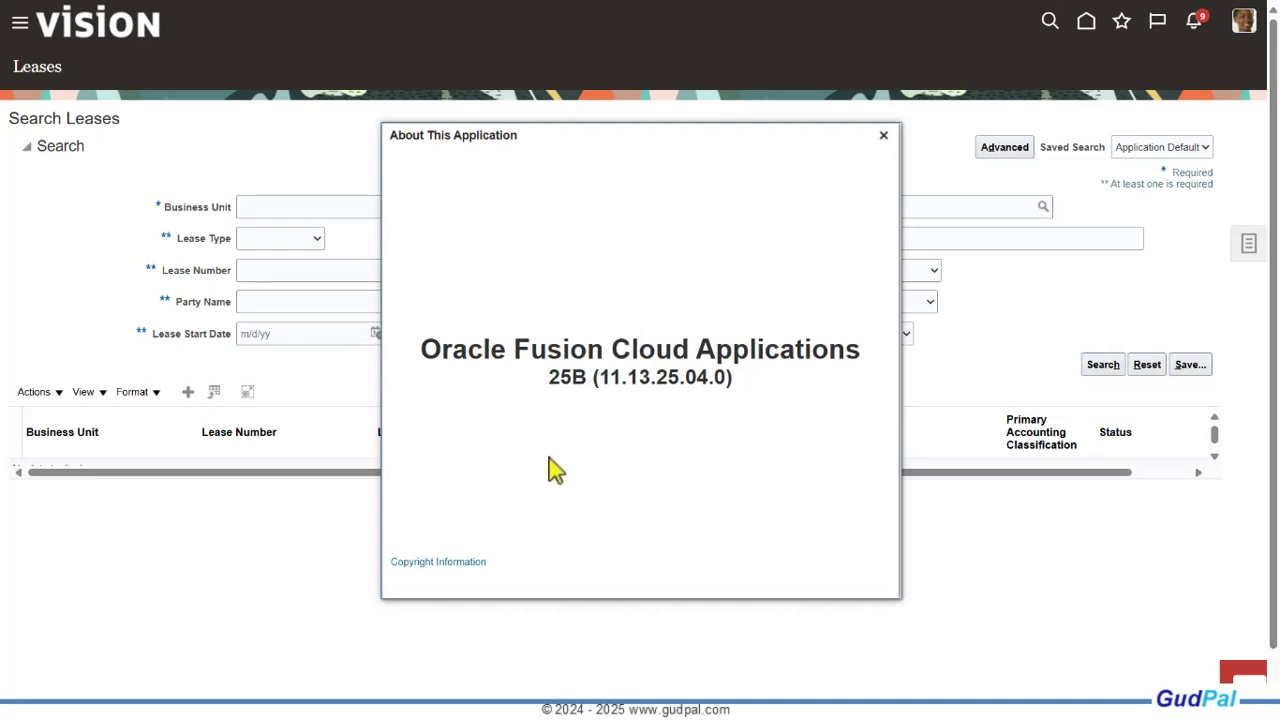
pyautogui.click(884, 136)
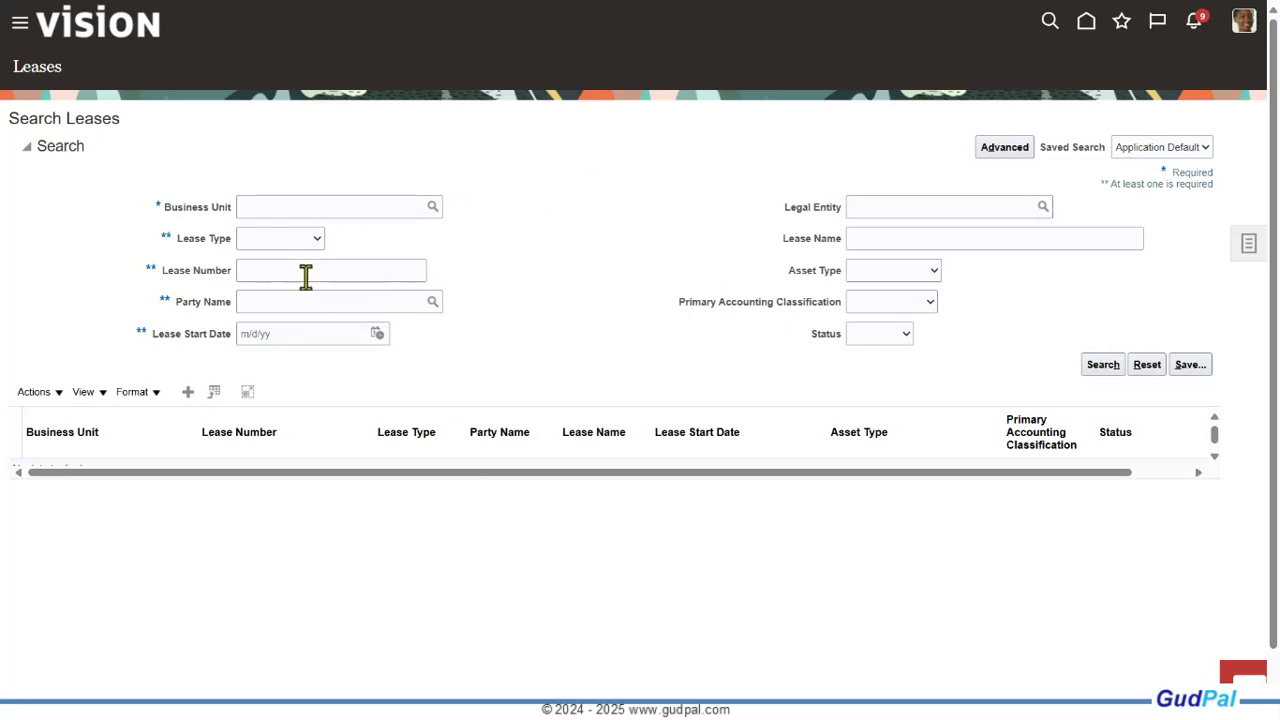
# Look up US1 and choose US1 Business Unit as the business unit for the lease search
pyautogui.click(308, 207)
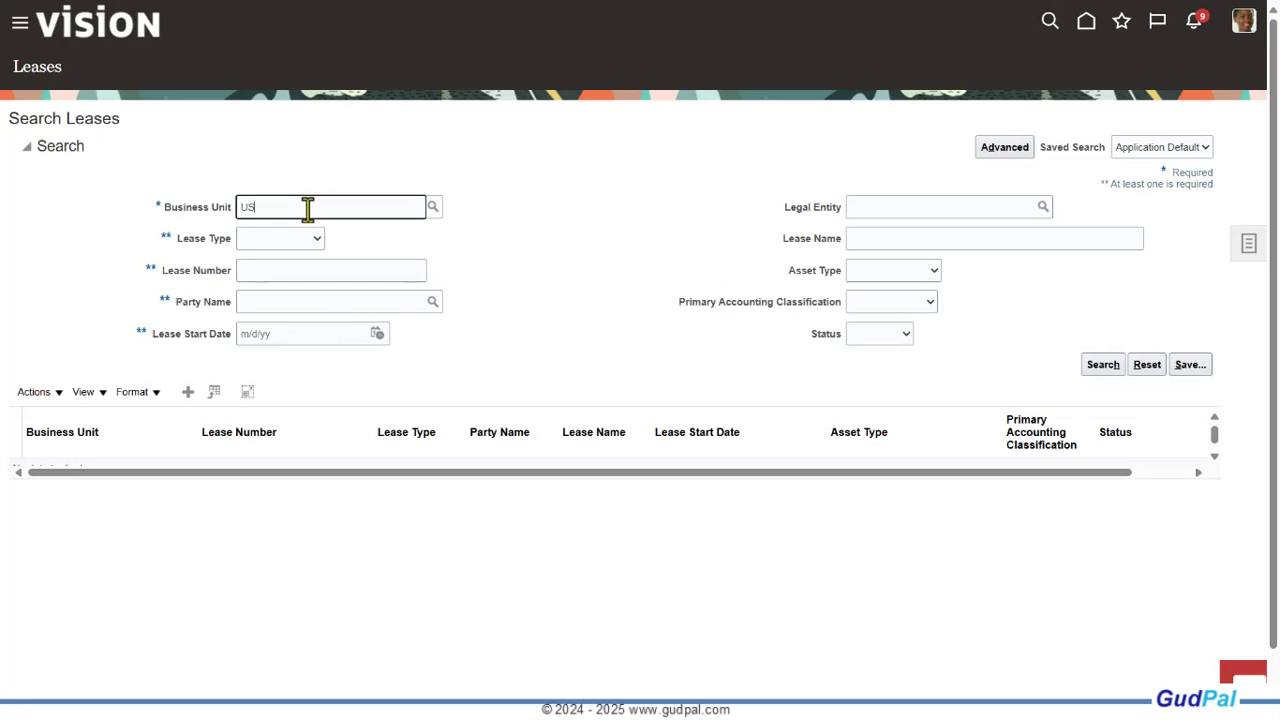
pyautogui.click(436, 206)
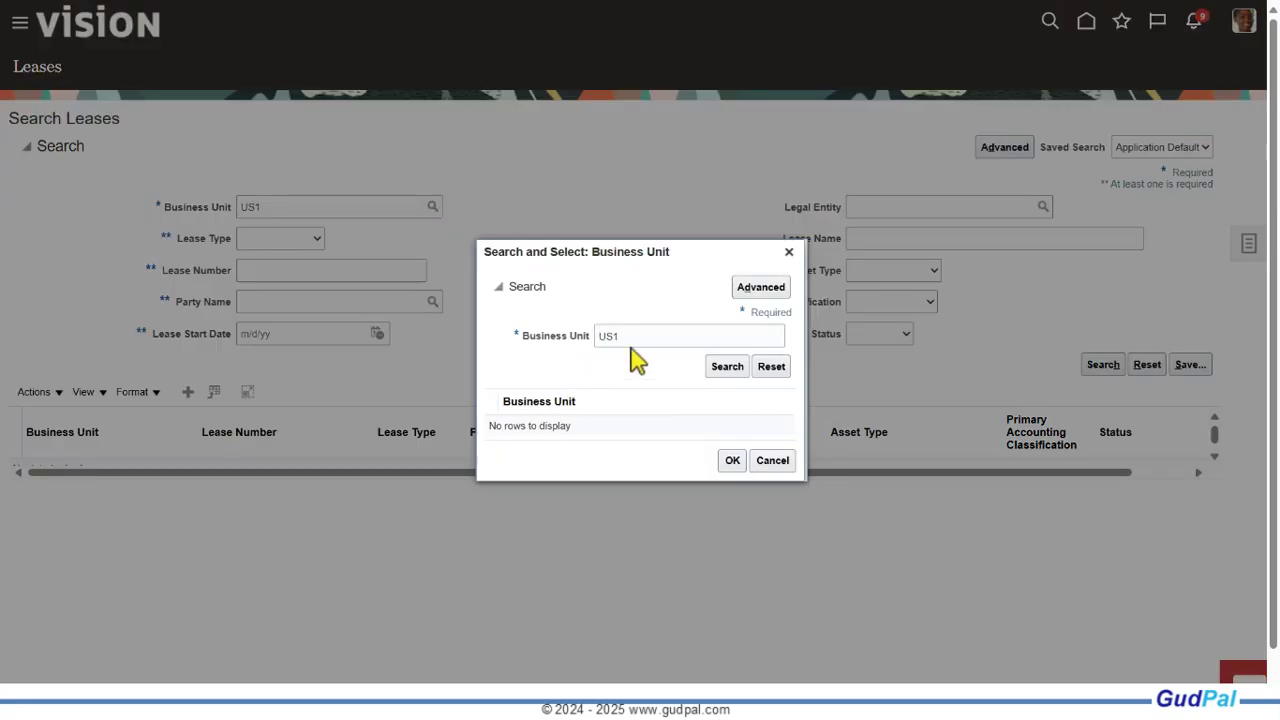
pyautogui.click(720, 370)
pyautogui.click(557, 429)
pyautogui.click(732, 463)
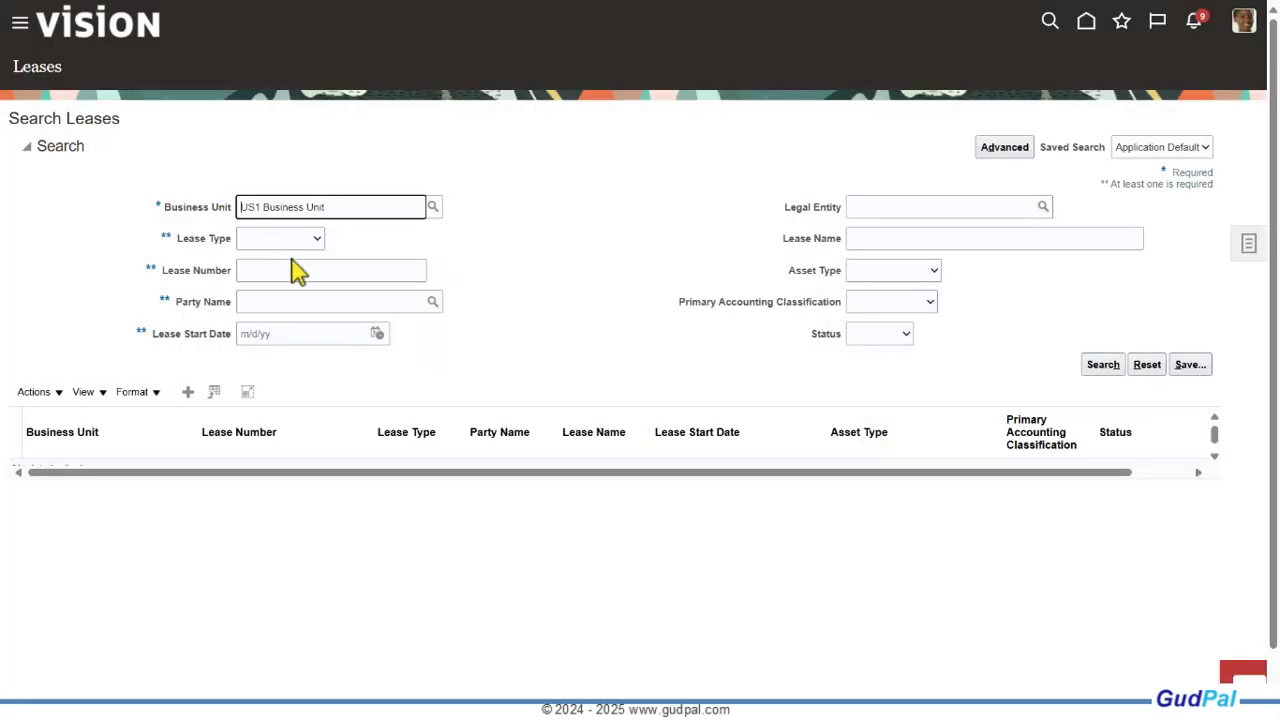
# Search for the Expense Lease with lease number PL_68 and open it from the results
pyautogui.click(314, 240)
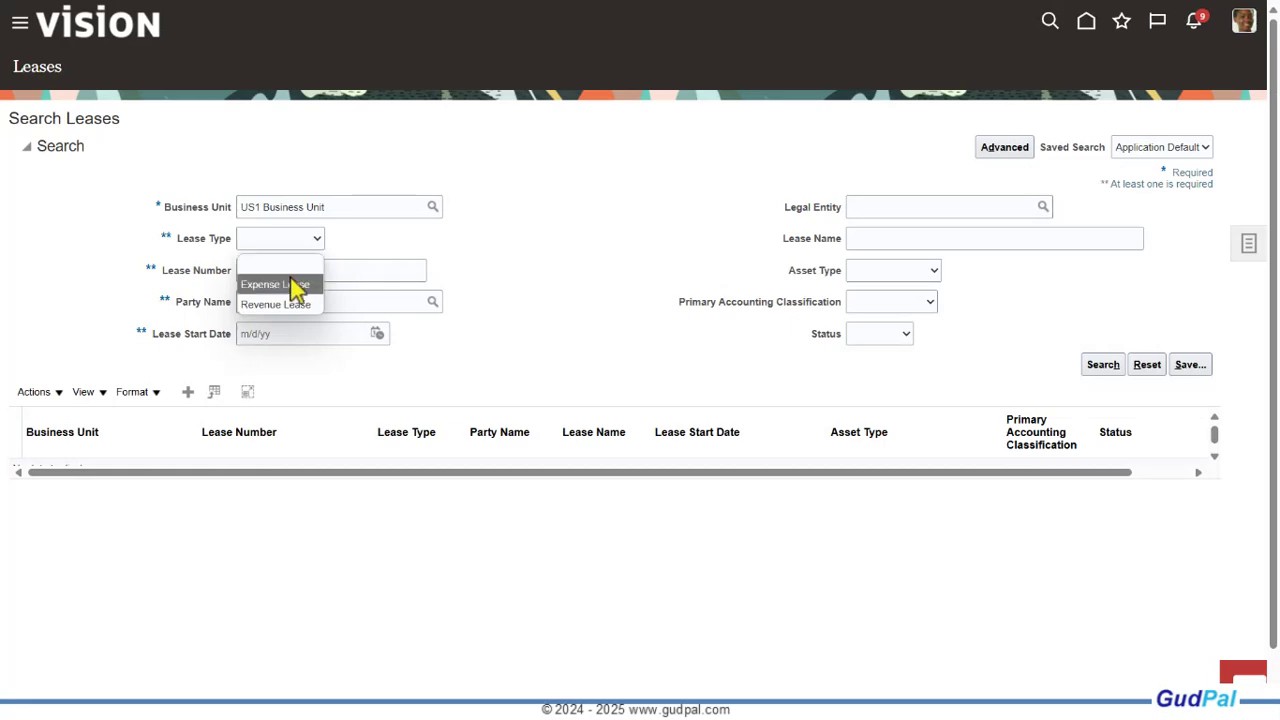
pyautogui.click(292, 284)
pyautogui.click(286, 277)
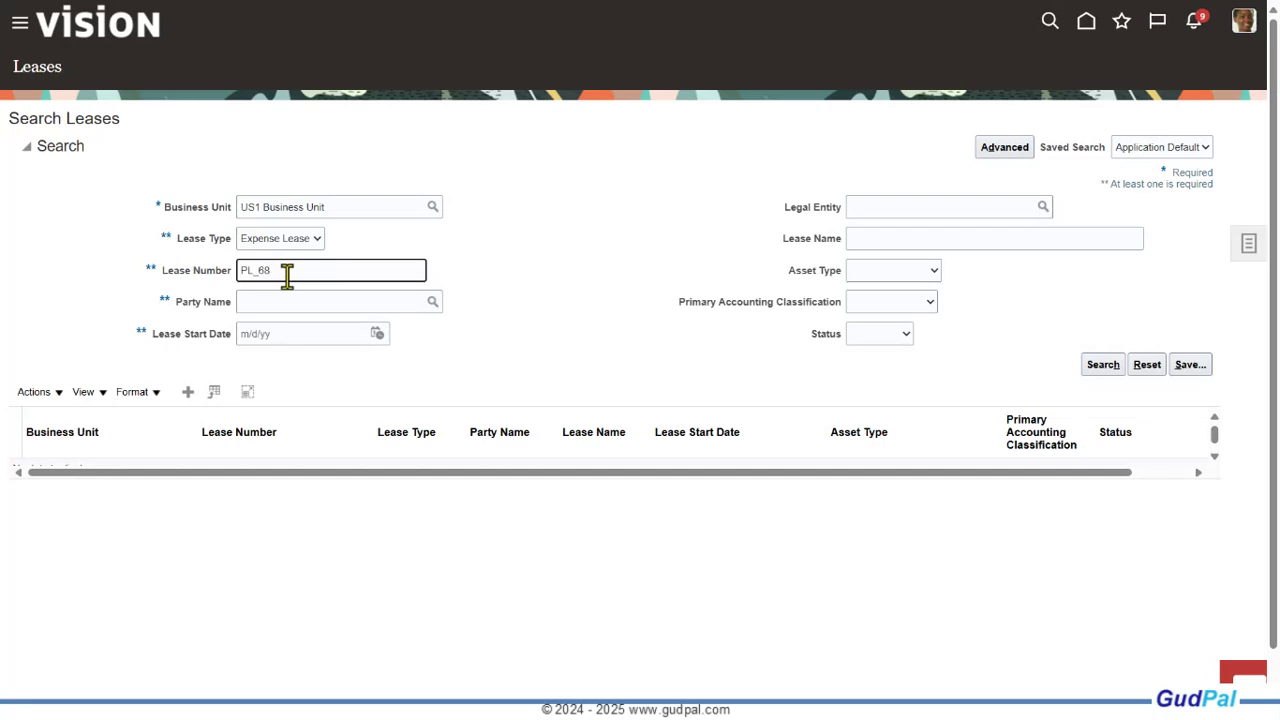
pyautogui.click(1100, 370)
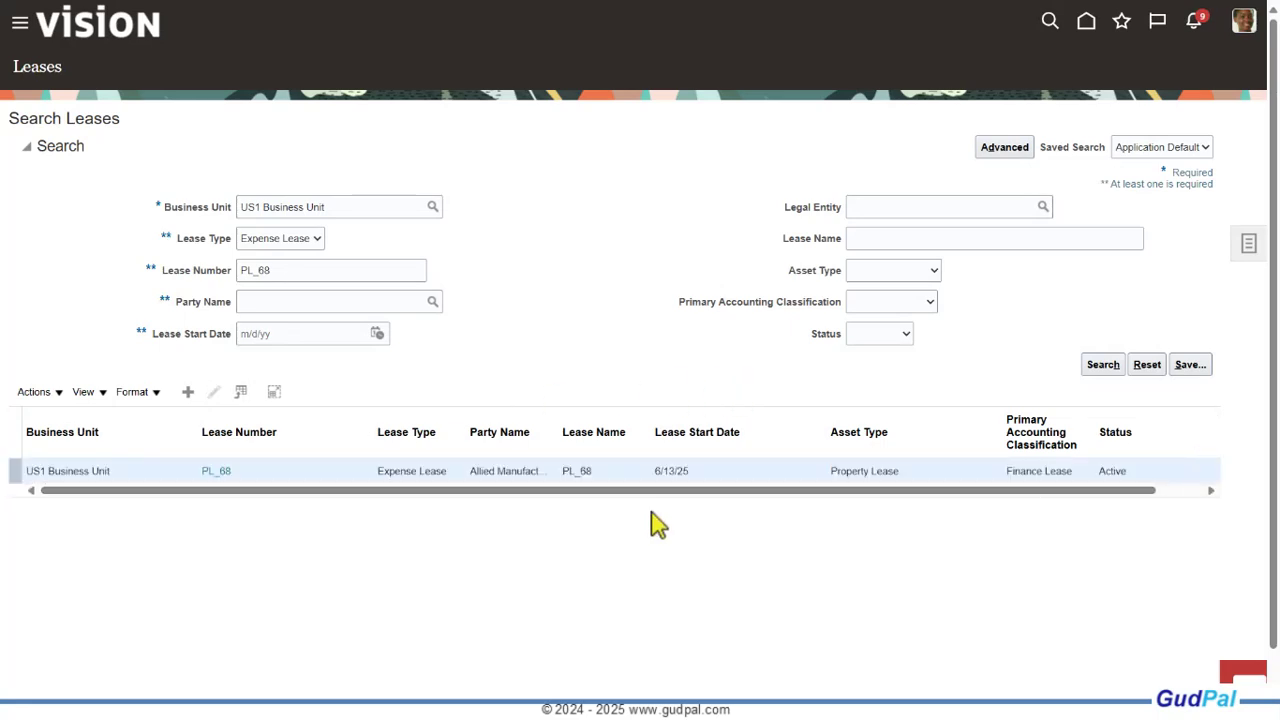
pyautogui.moveTo(88, 474); pyautogui.dragTo(83, 474)
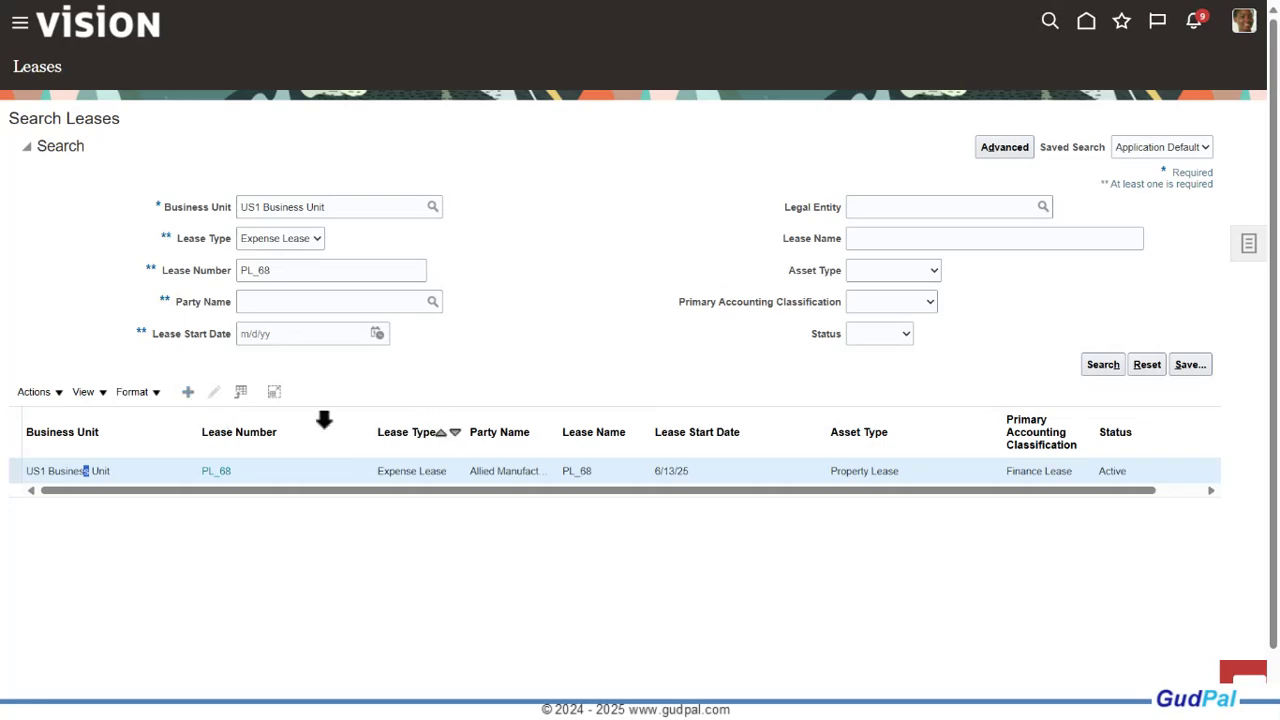
pyautogui.click(215, 474)
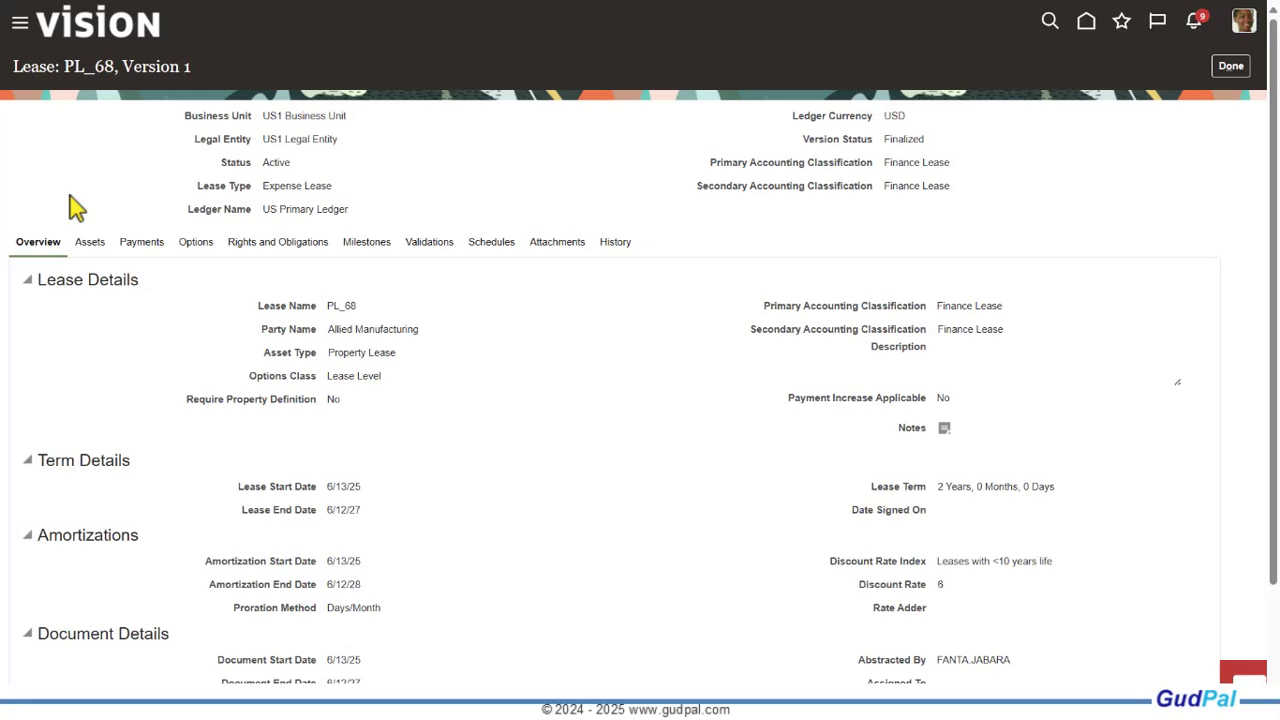
# Review the lease's overview, including party name, asset type, term, amortization and document details
pyautogui.moveTo(329, 329); pyautogui.dragTo(430, 342)
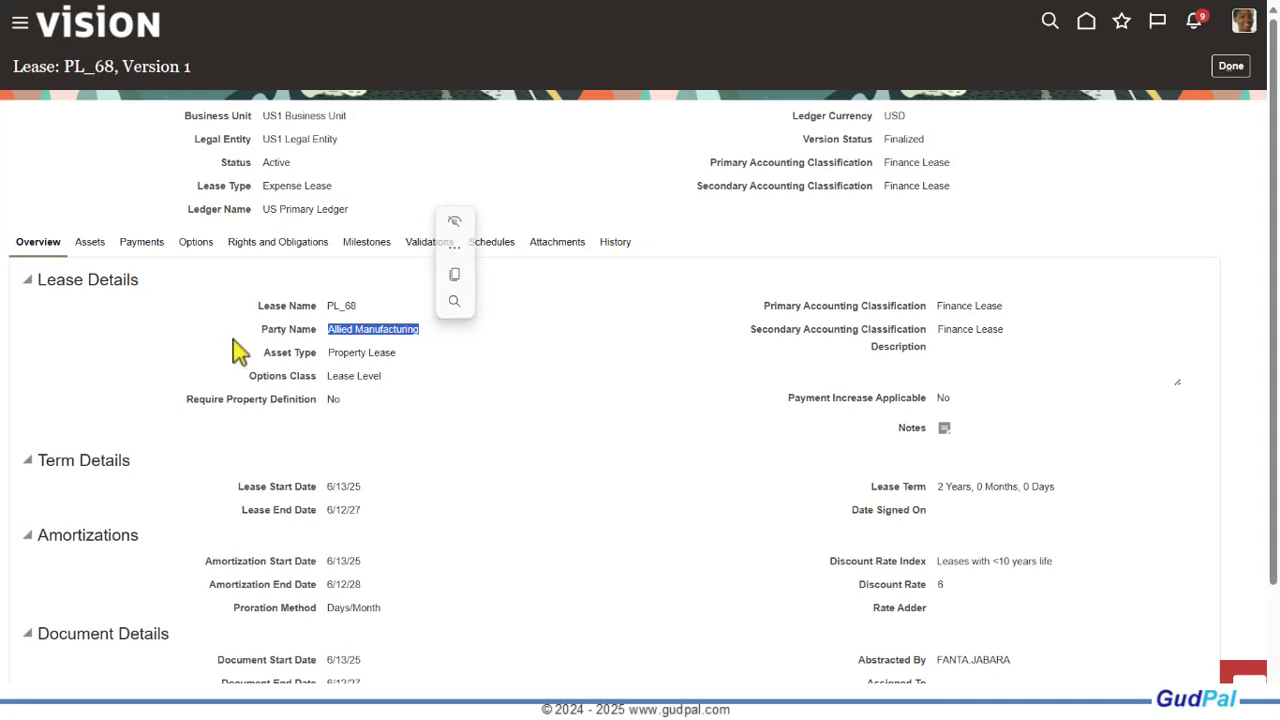
pyautogui.moveTo(330, 356); pyautogui.dragTo(409, 371)
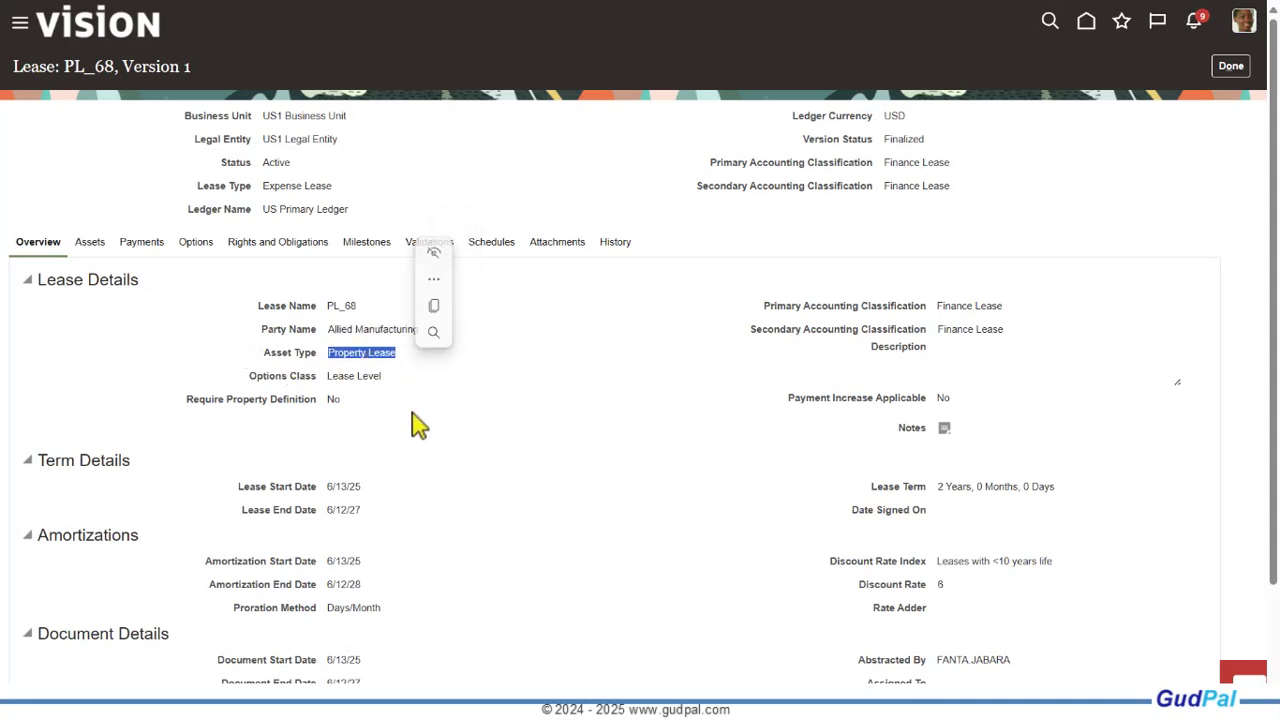
pyautogui.click(423, 417)
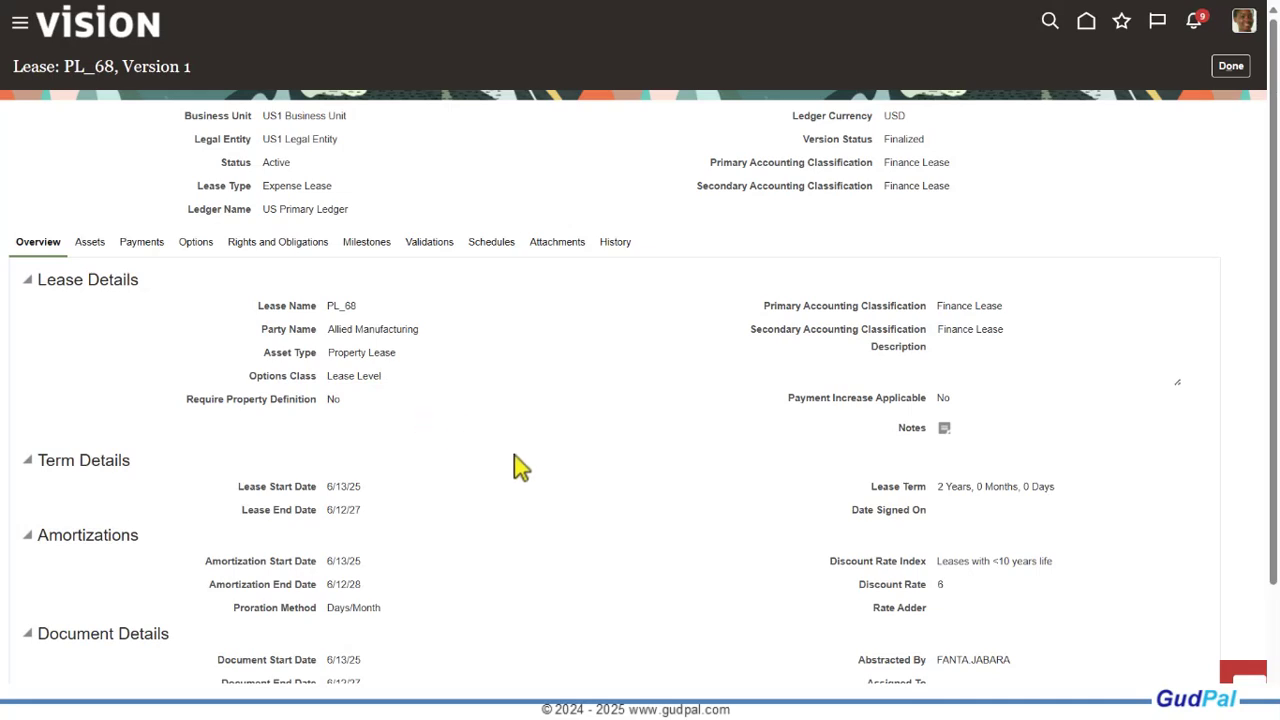
pyautogui.scroll(-1, 515, 466)
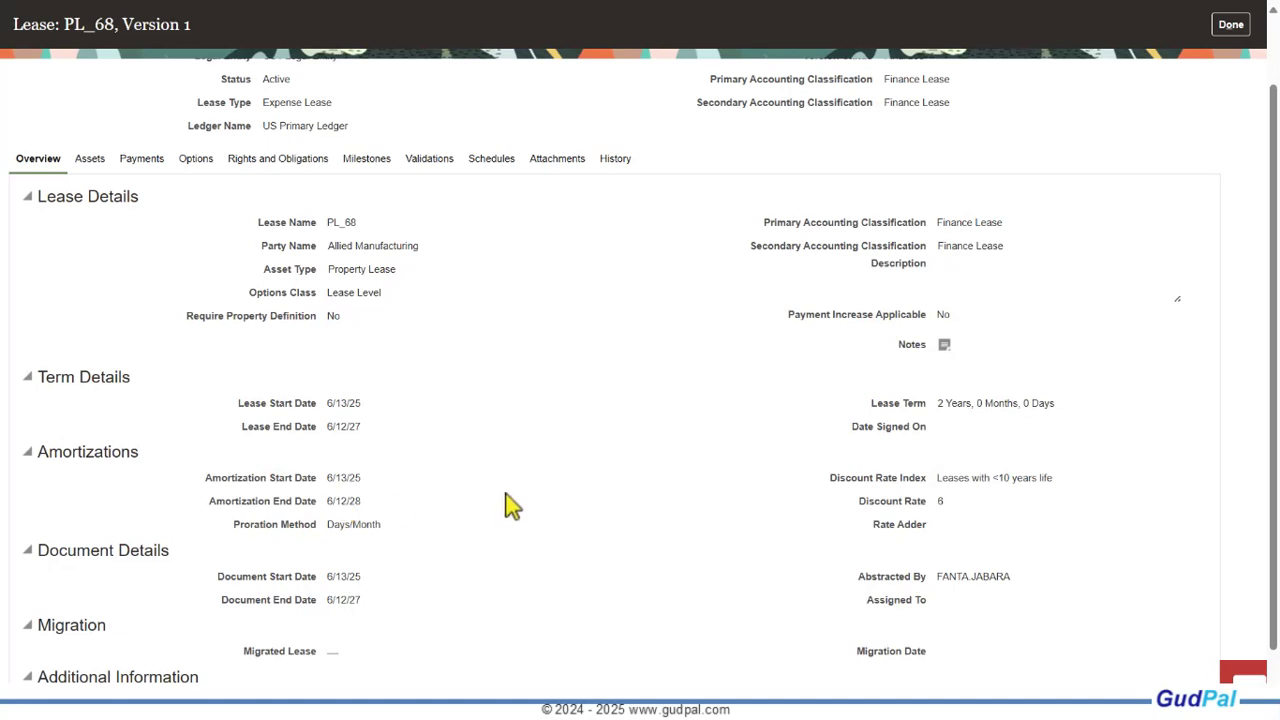
pyautogui.scroll(-1, 512, 504)
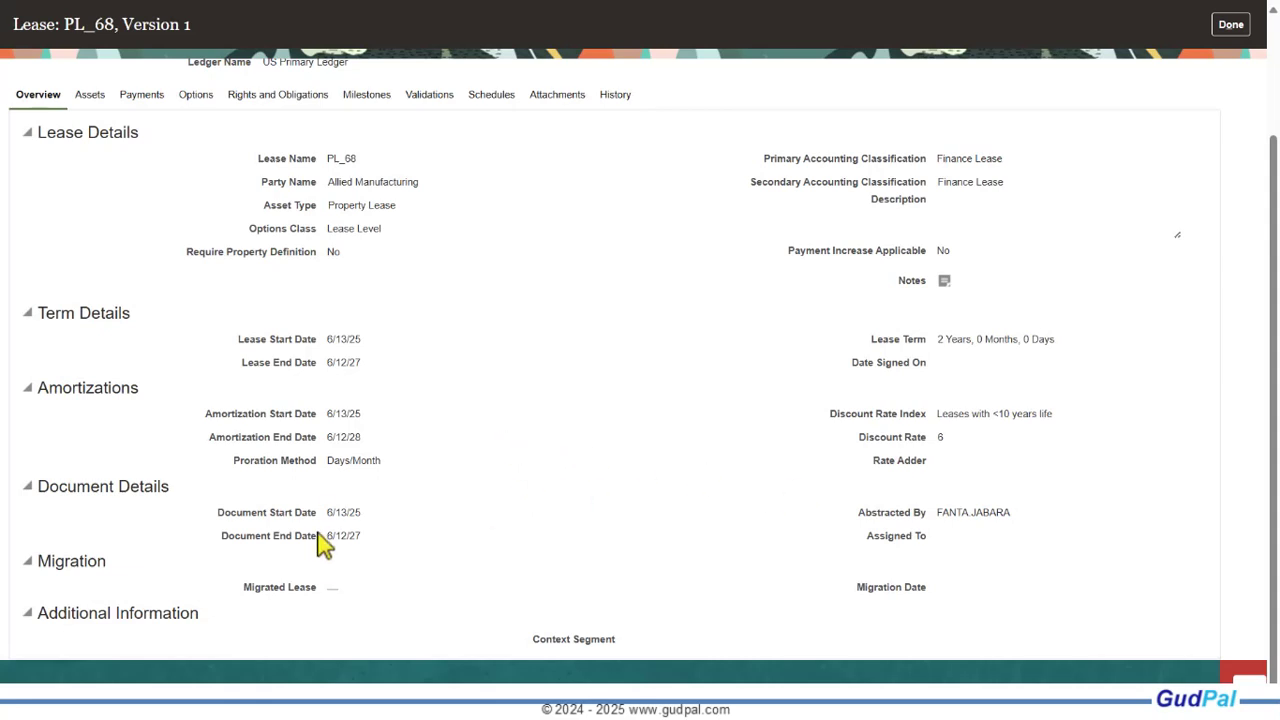
pyautogui.scroll(3, 352, 572)
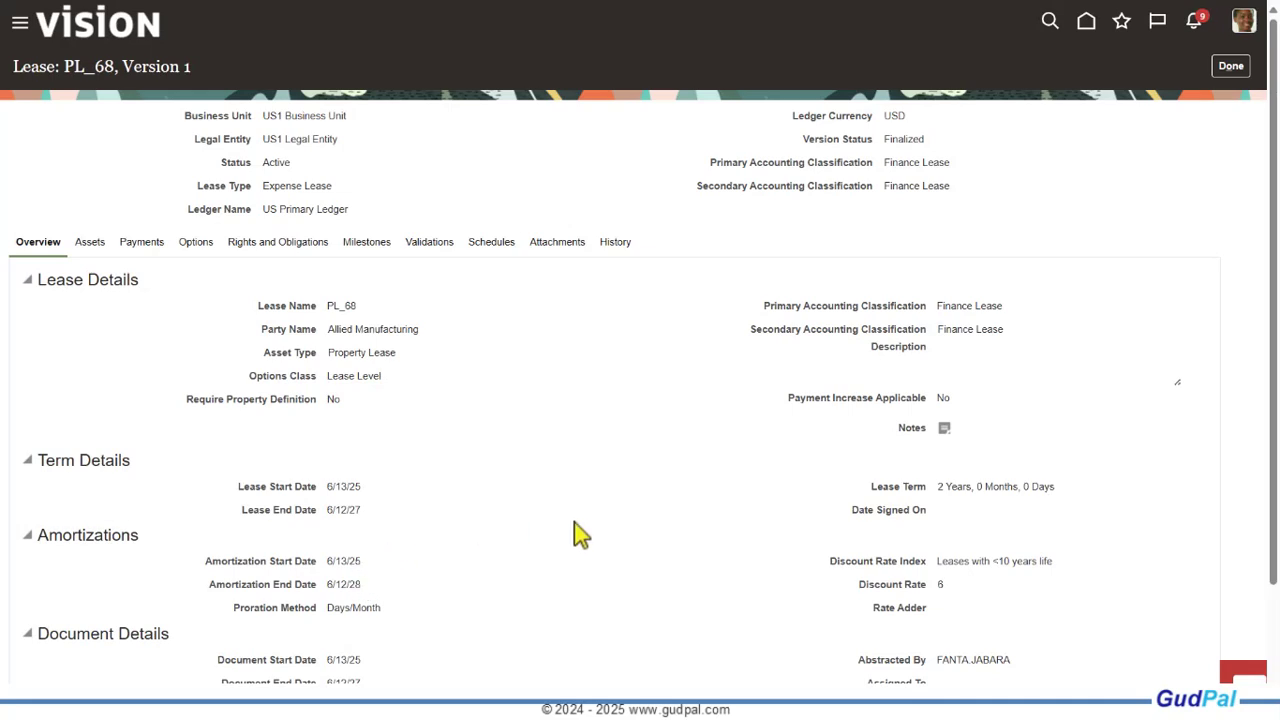
# View the lease's assets and examine the location and address of asset PL_Asset68
pyautogui.click(89, 243)
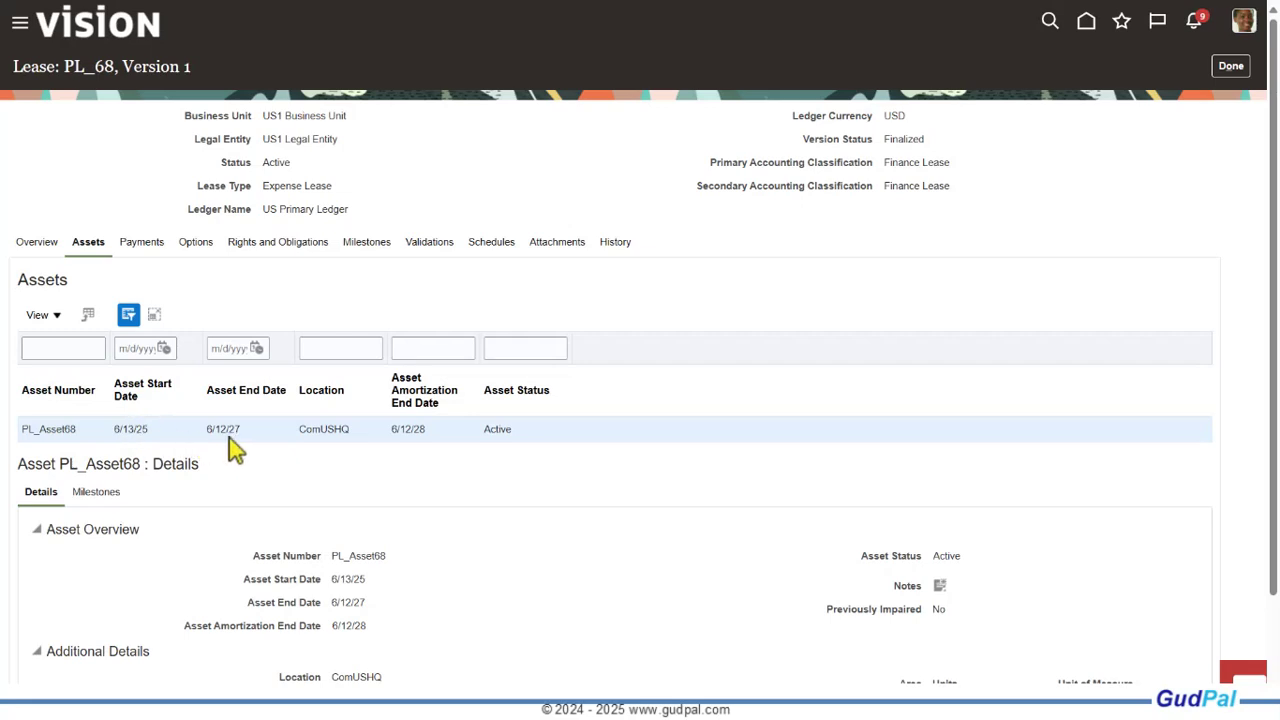
pyautogui.moveTo(302, 429); pyautogui.dragTo(346, 429)
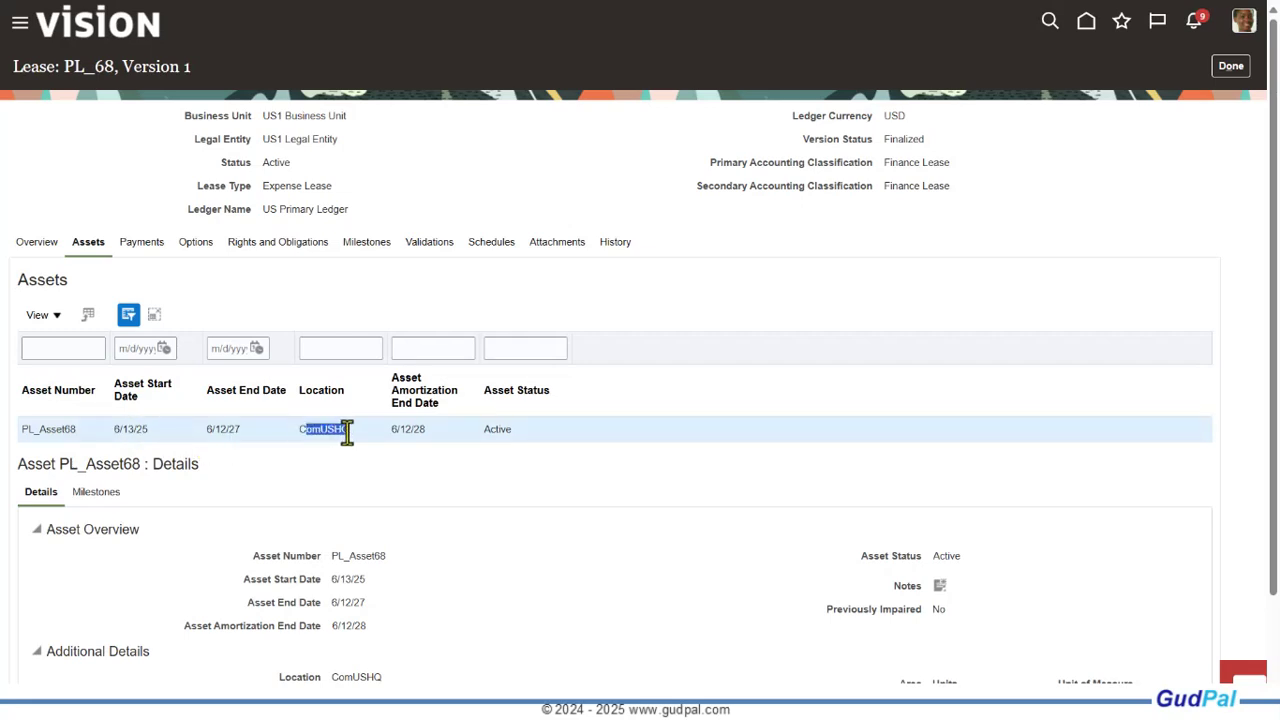
pyautogui.click(290, 530)
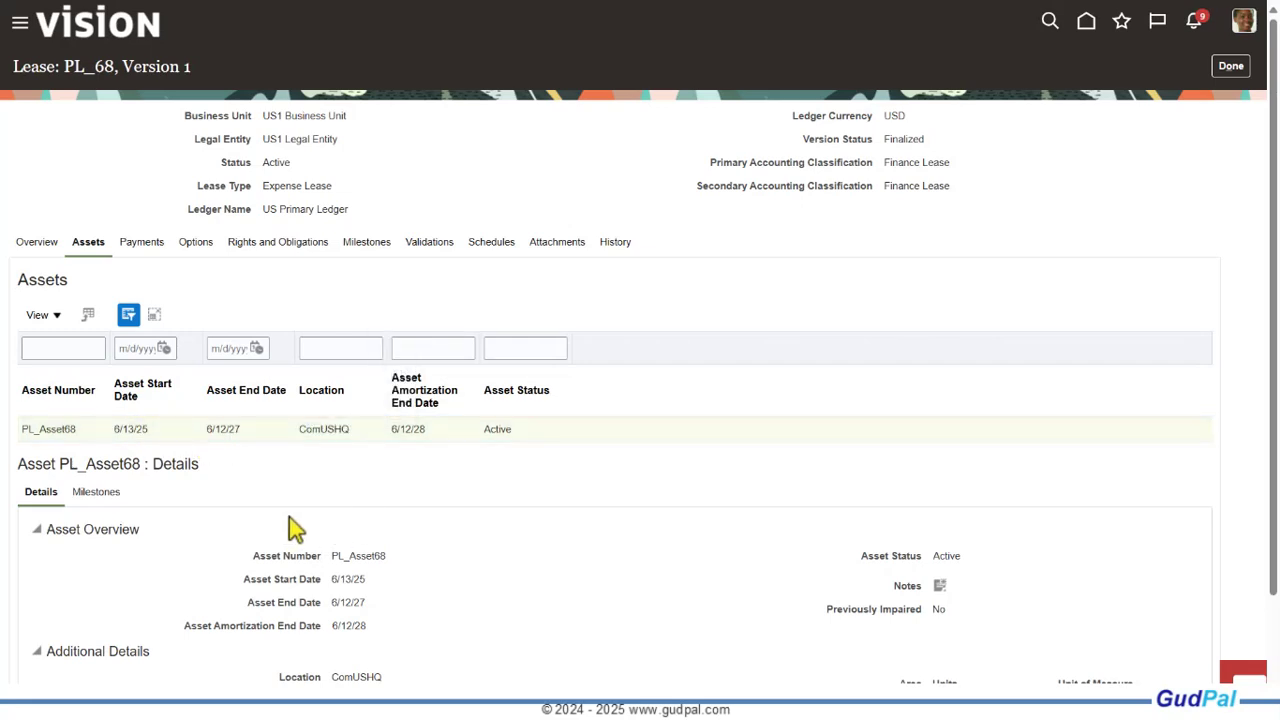
pyautogui.scroll(-2, 290, 530)
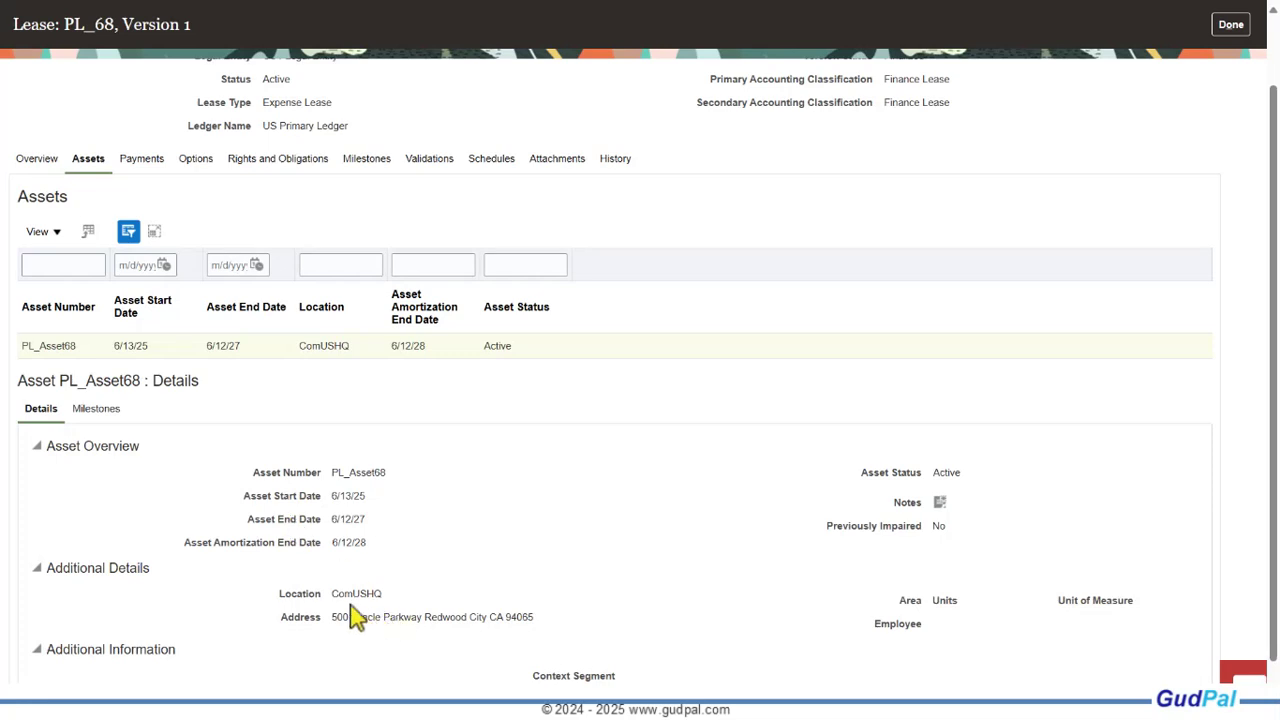
pyautogui.moveTo(331, 596); pyautogui.dragTo(394, 603)
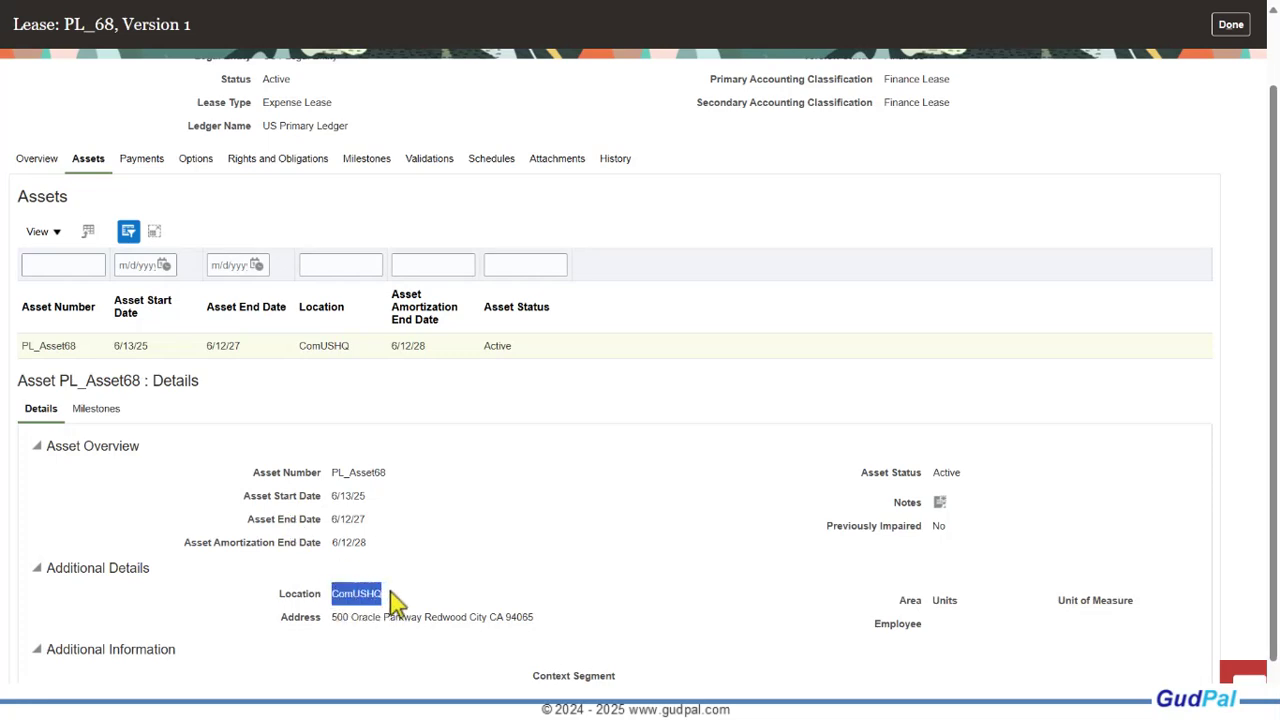
pyautogui.click(331, 618)
pyautogui.moveTo(331, 618); pyautogui.dragTo(566, 626)
pyautogui.click(505, 447)
# Look over the rest of the asset's details and check its asset number
pyautogui.scroll(1, 1010, 80)
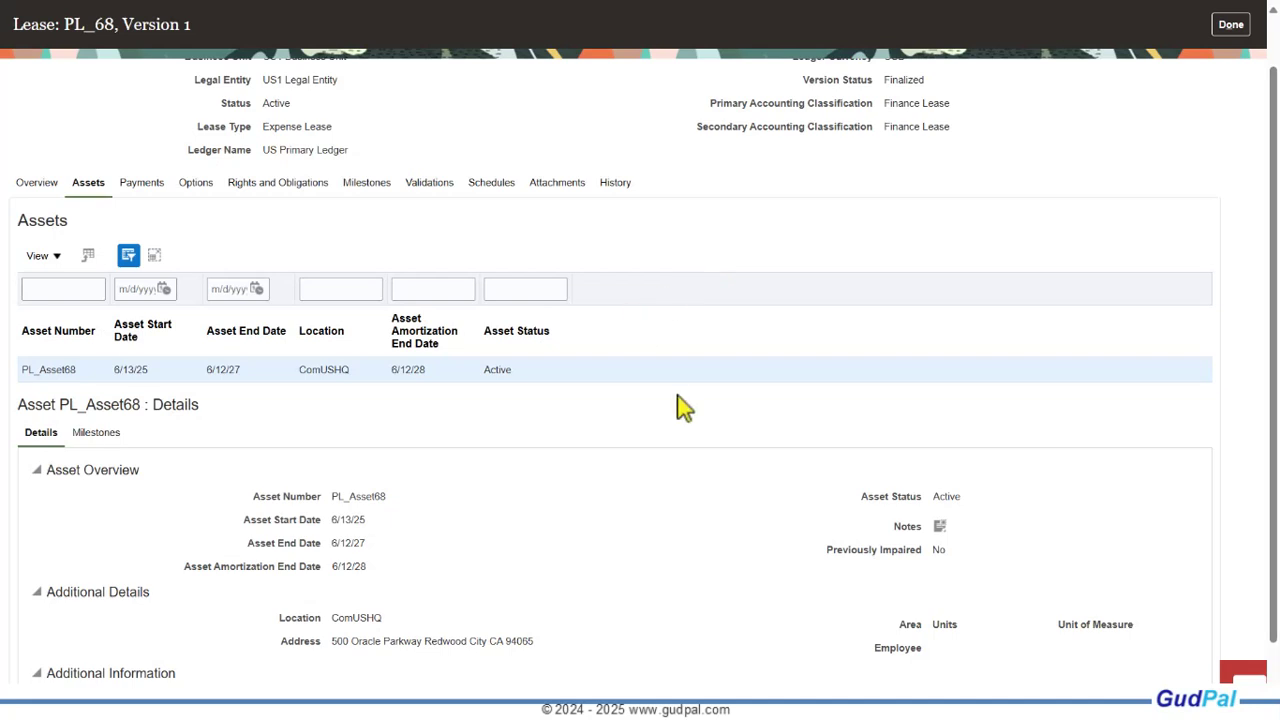
pyautogui.scroll(-2, 680, 410)
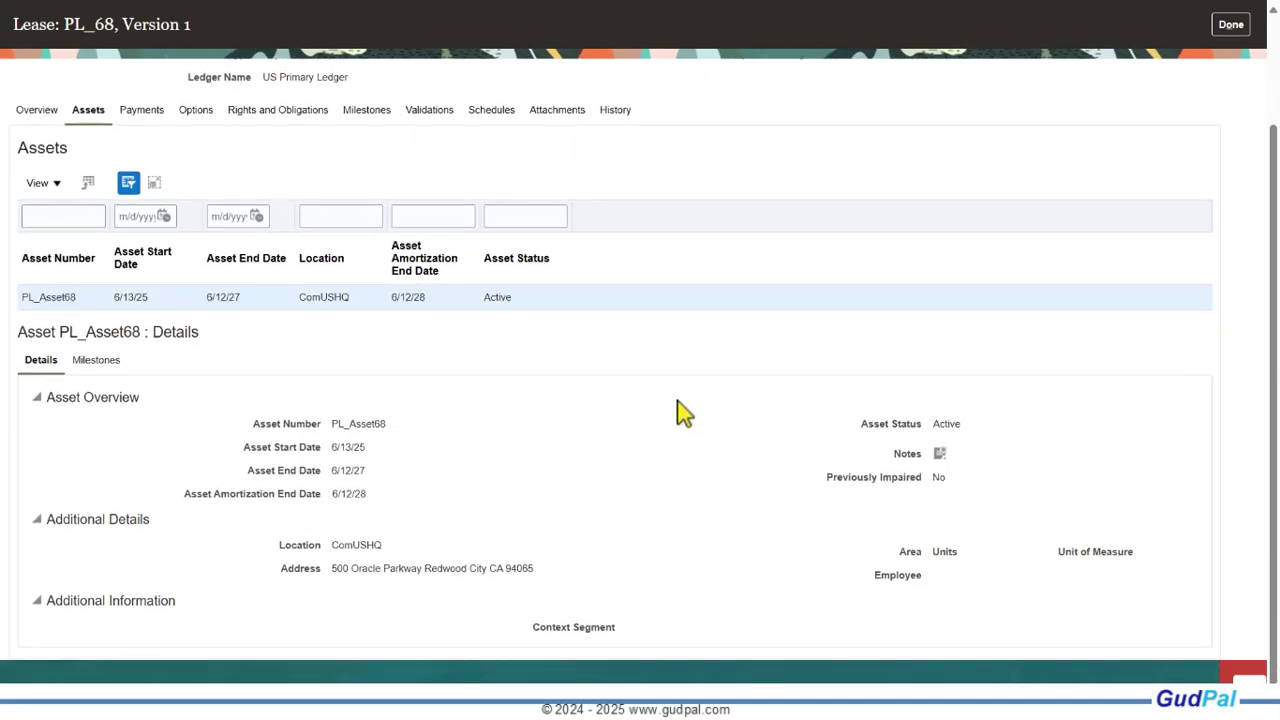
pyautogui.scroll(2, 680, 412)
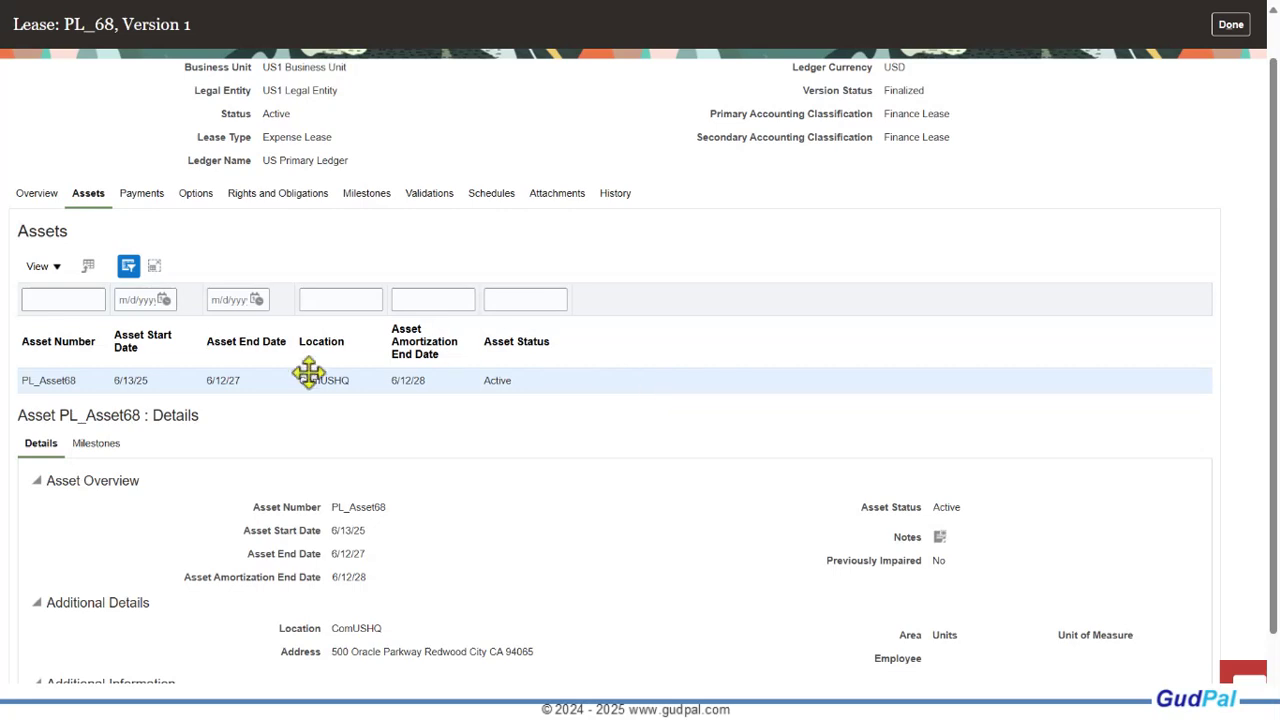
pyautogui.scroll(1, 280, 366)
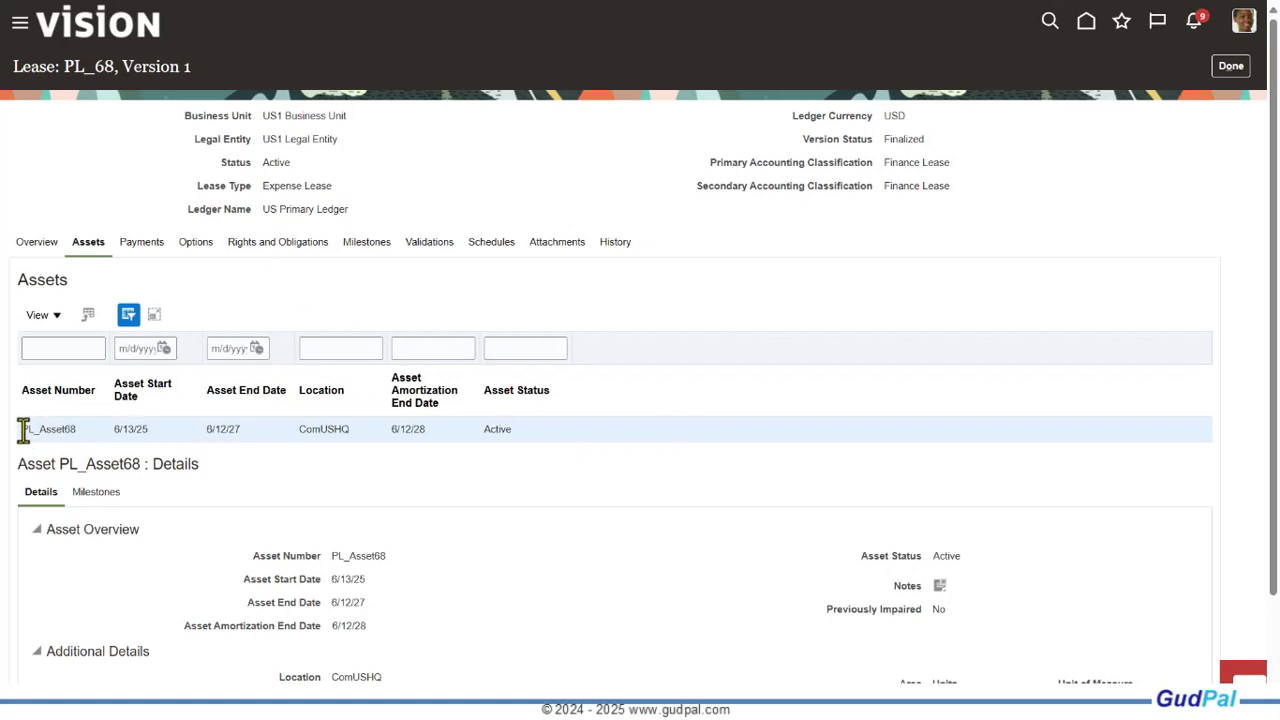
pyautogui.moveTo(334, 557); pyautogui.dragTo(420, 563)
# Return to the lease overview and check the party name
pyautogui.click(38, 244)
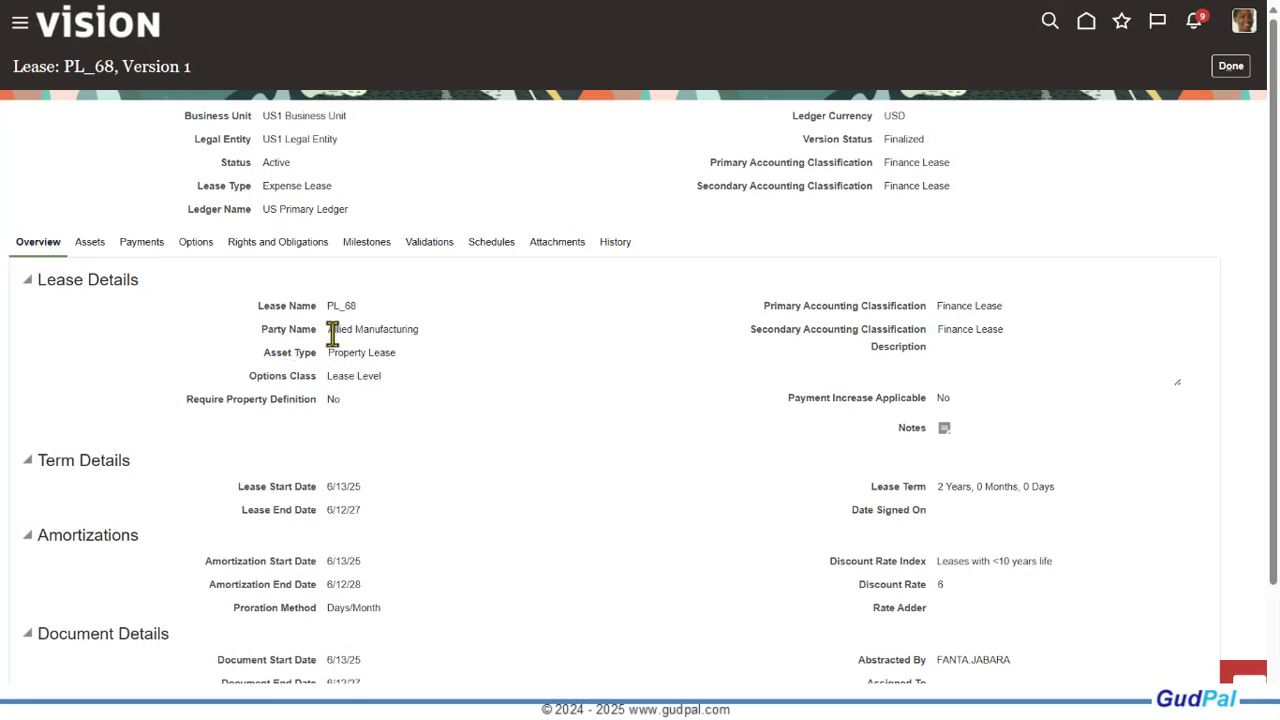
pyautogui.moveTo(328, 330); pyautogui.dragTo(428, 337)
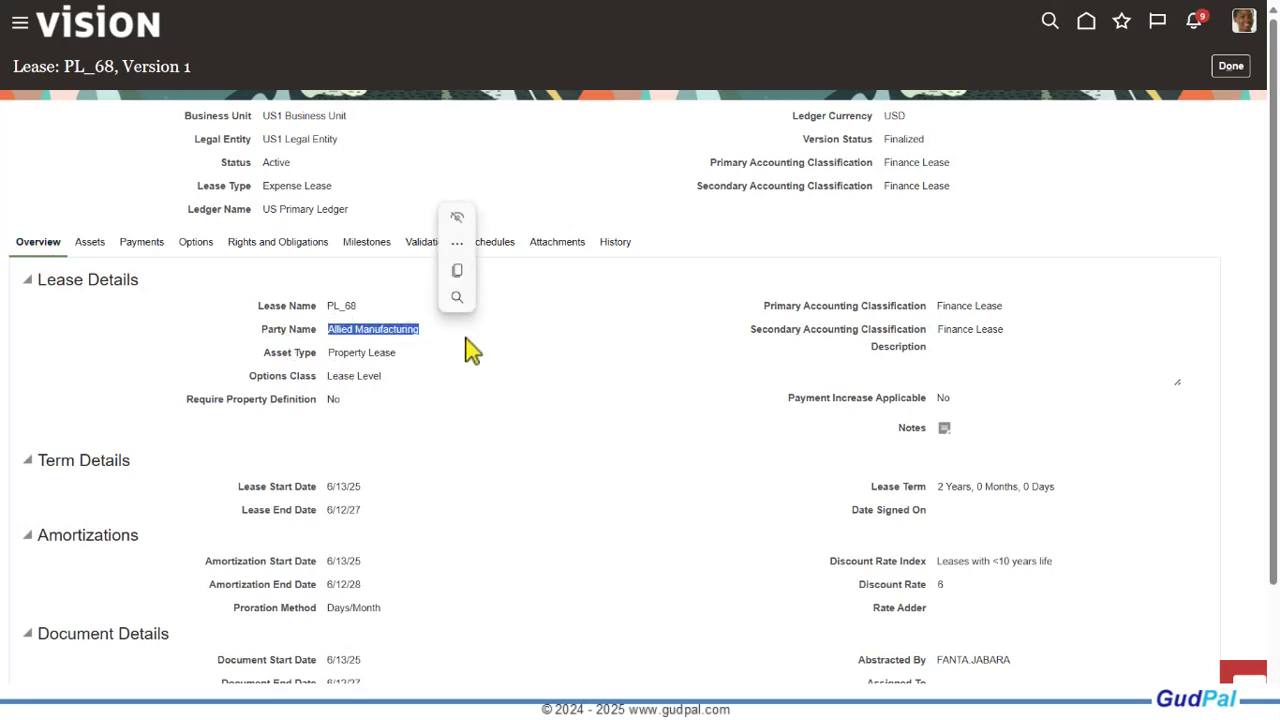
pyautogui.click(195, 338)
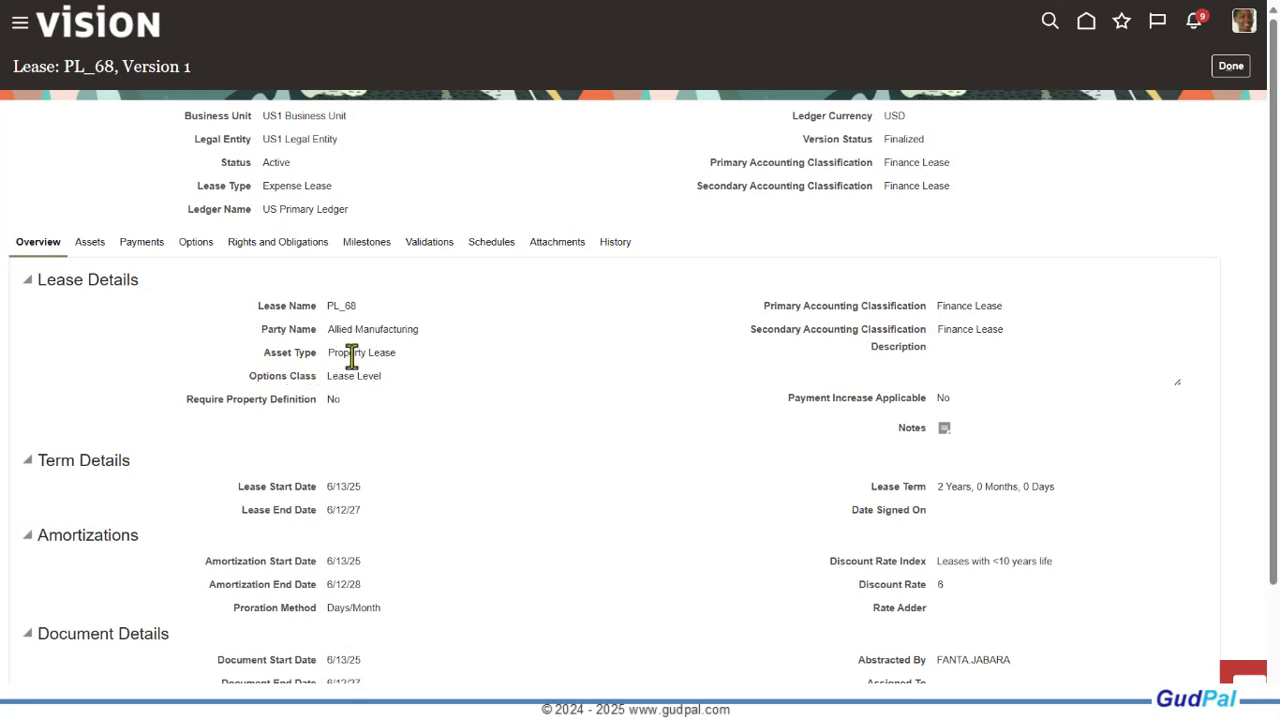
# Go back to the lease's assets and check the location in the additional details
pyautogui.click(86, 248)
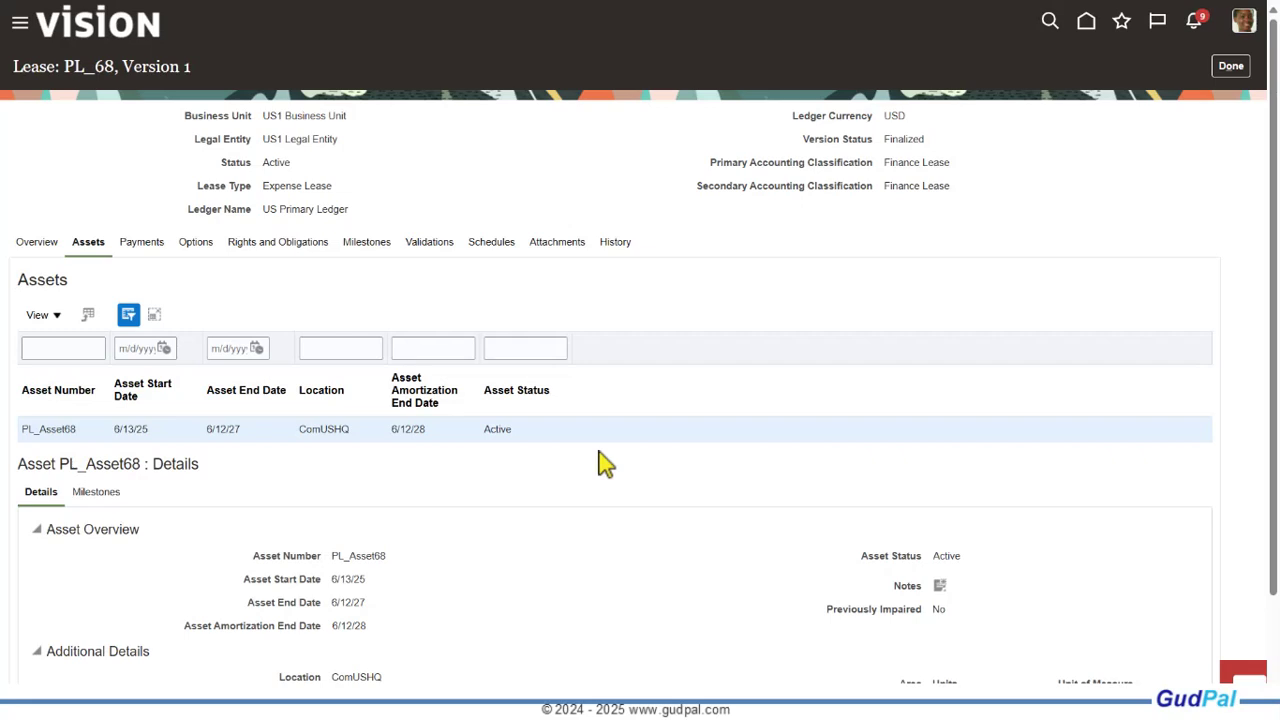
pyautogui.scroll(-1, 602, 464)
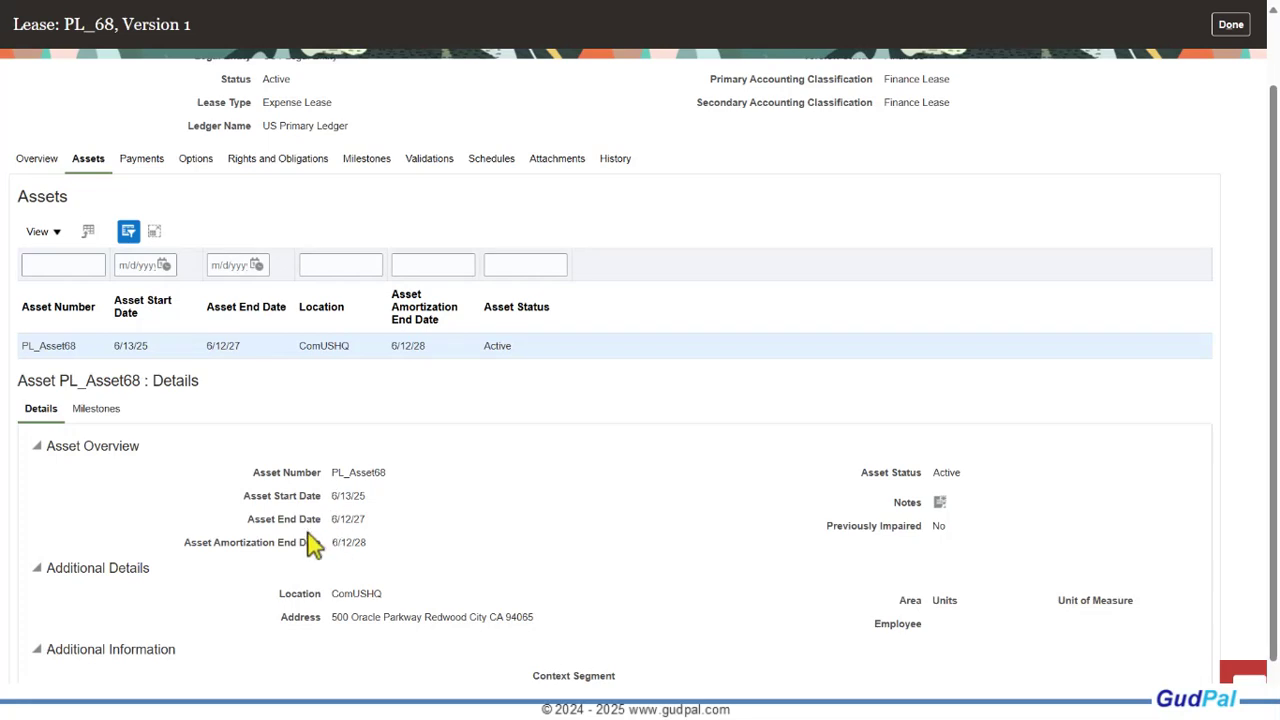
pyautogui.scroll(-1, 197, 529)
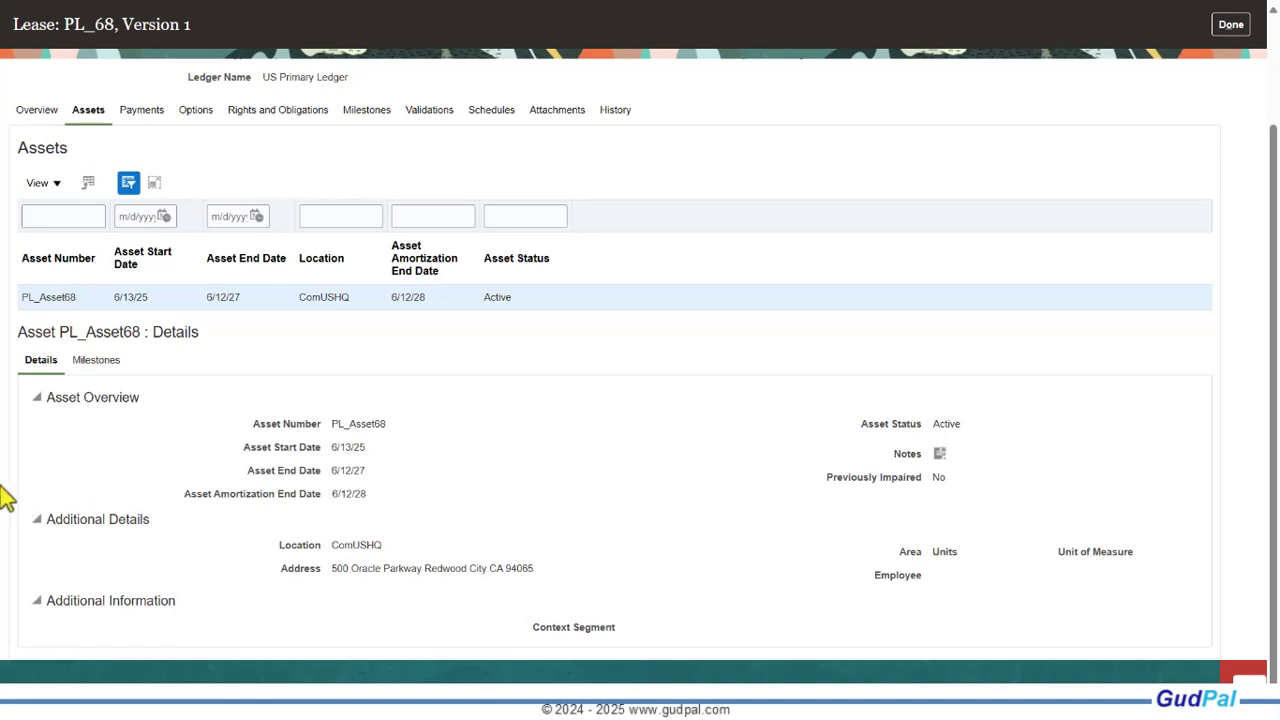
pyautogui.doubleClick(335, 545)
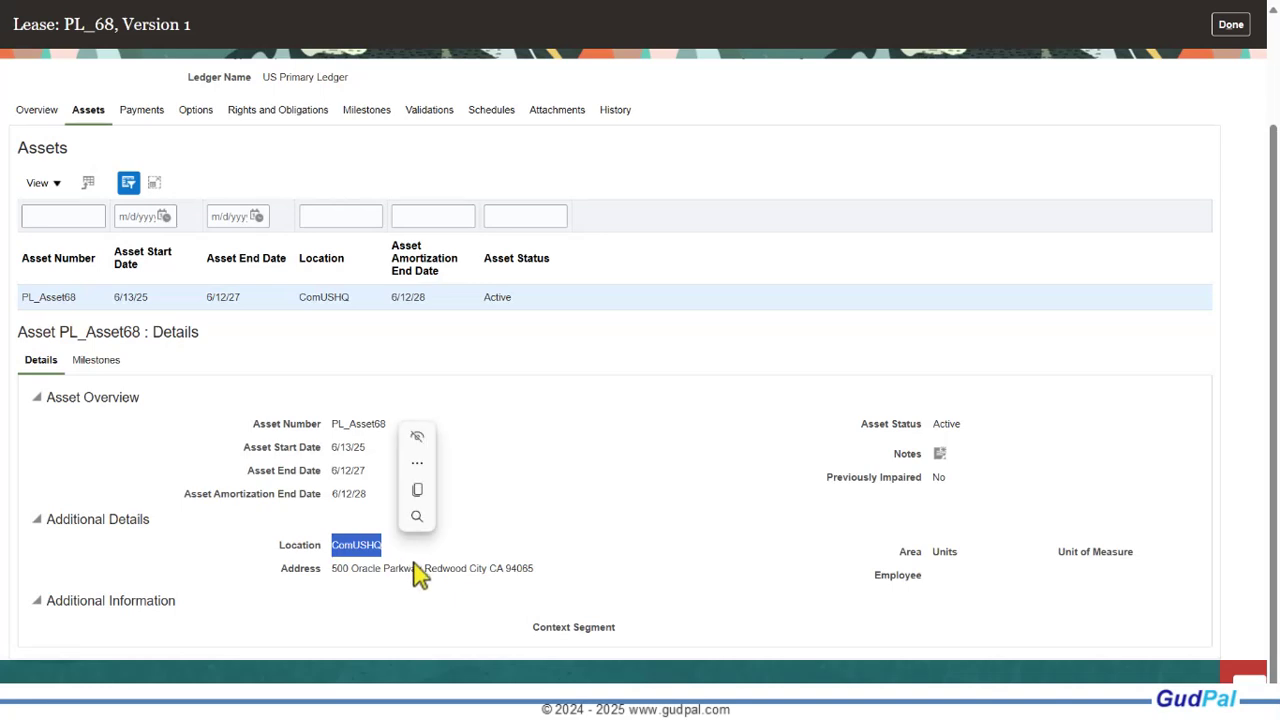
# View the milestones of asset PL_Asset68, look over the notice date, assignee and status columns, and return to the asset's details
pyautogui.click(283, 588)
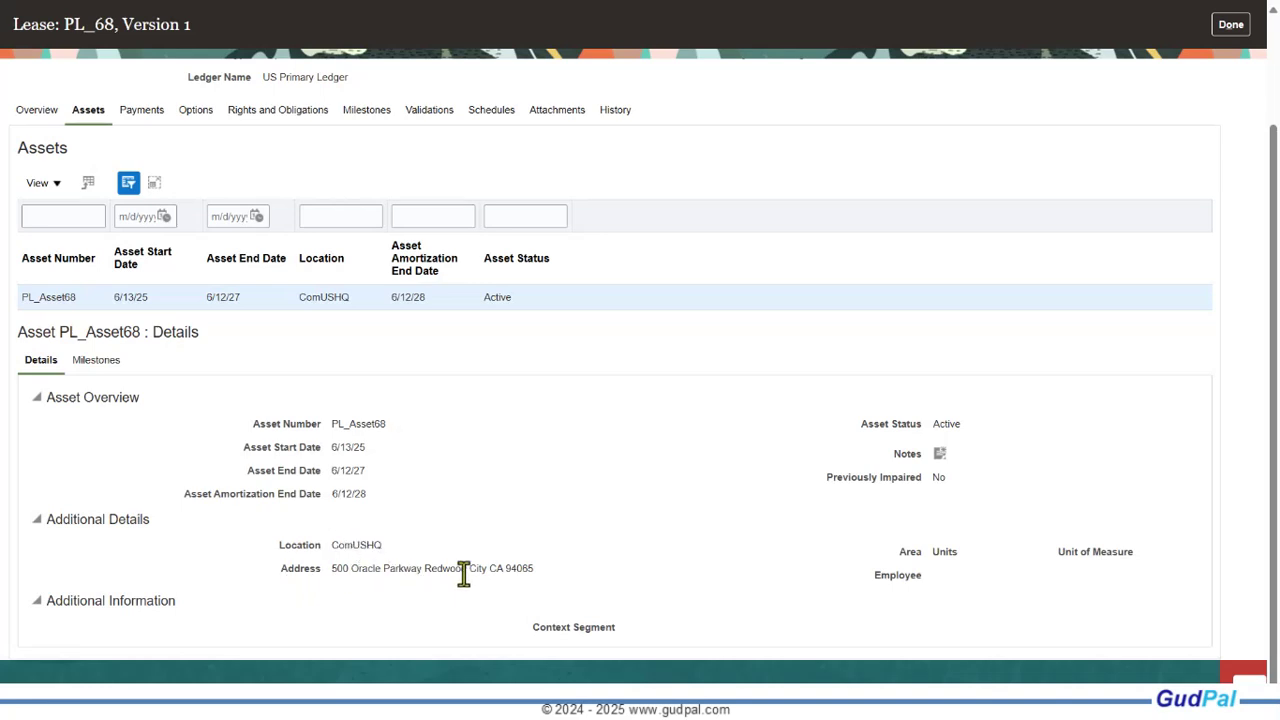
pyautogui.click(95, 361)
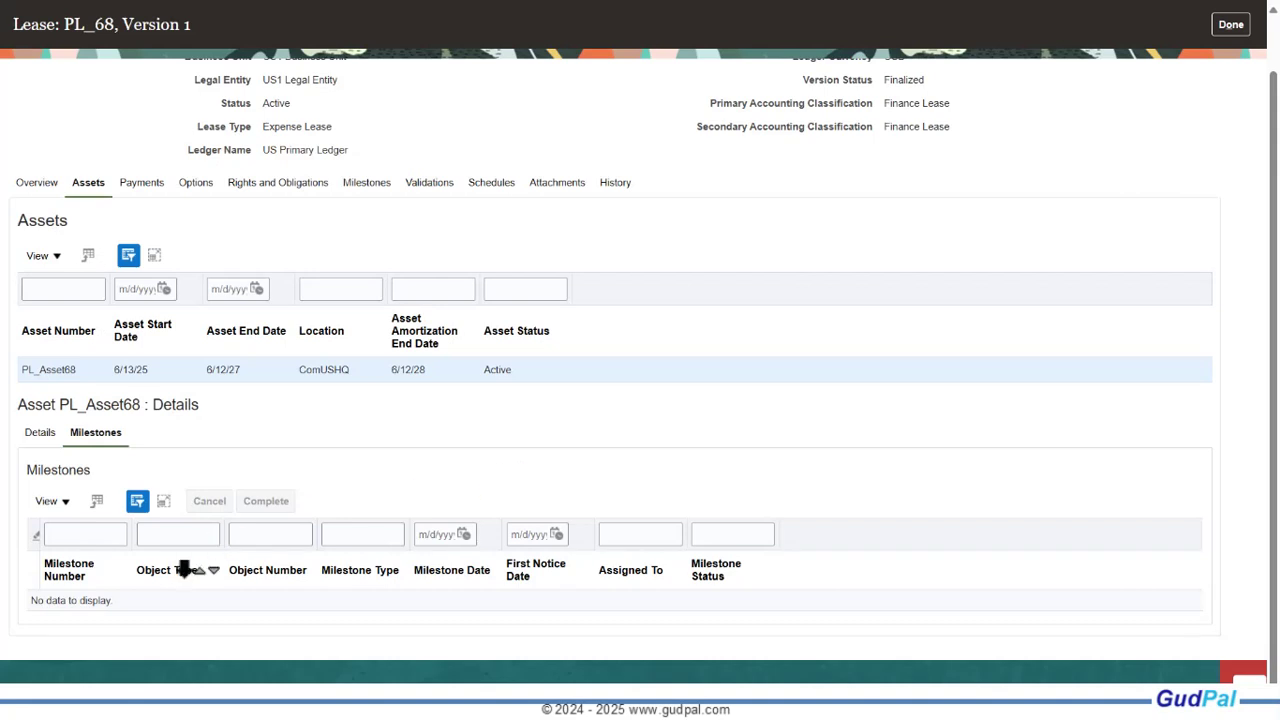
pyautogui.click(529, 534)
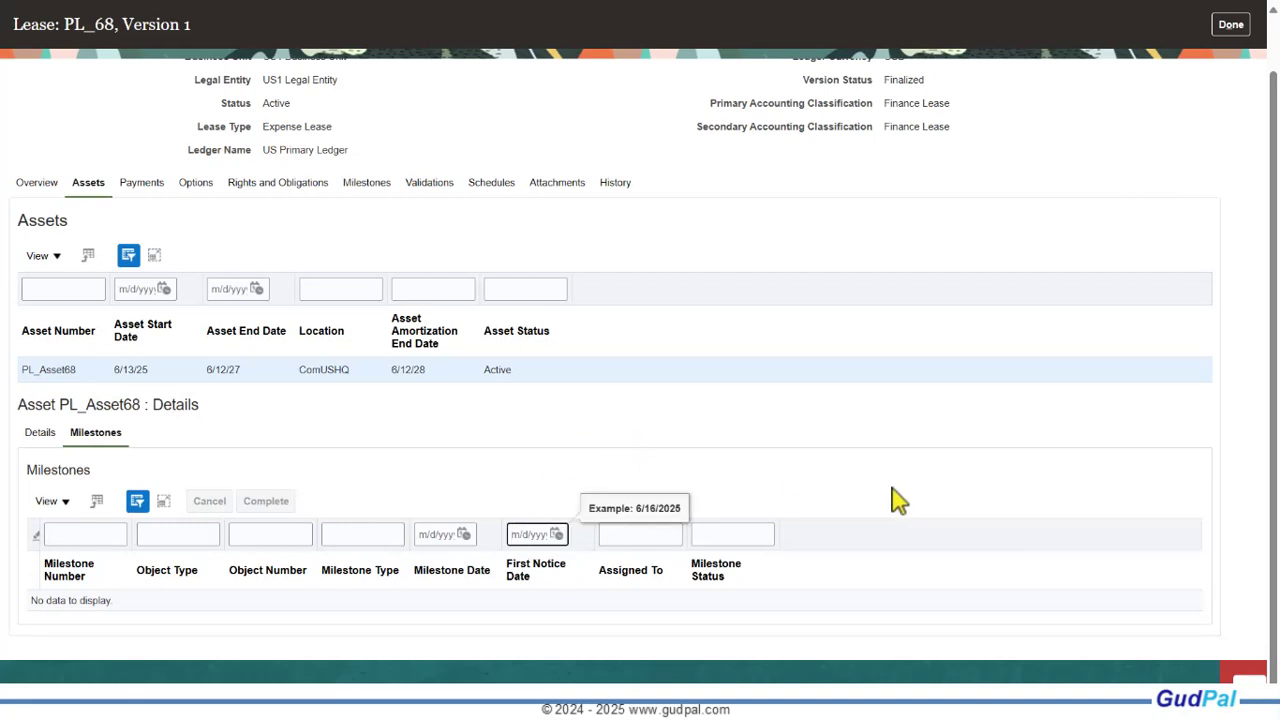
pyautogui.click(627, 541)
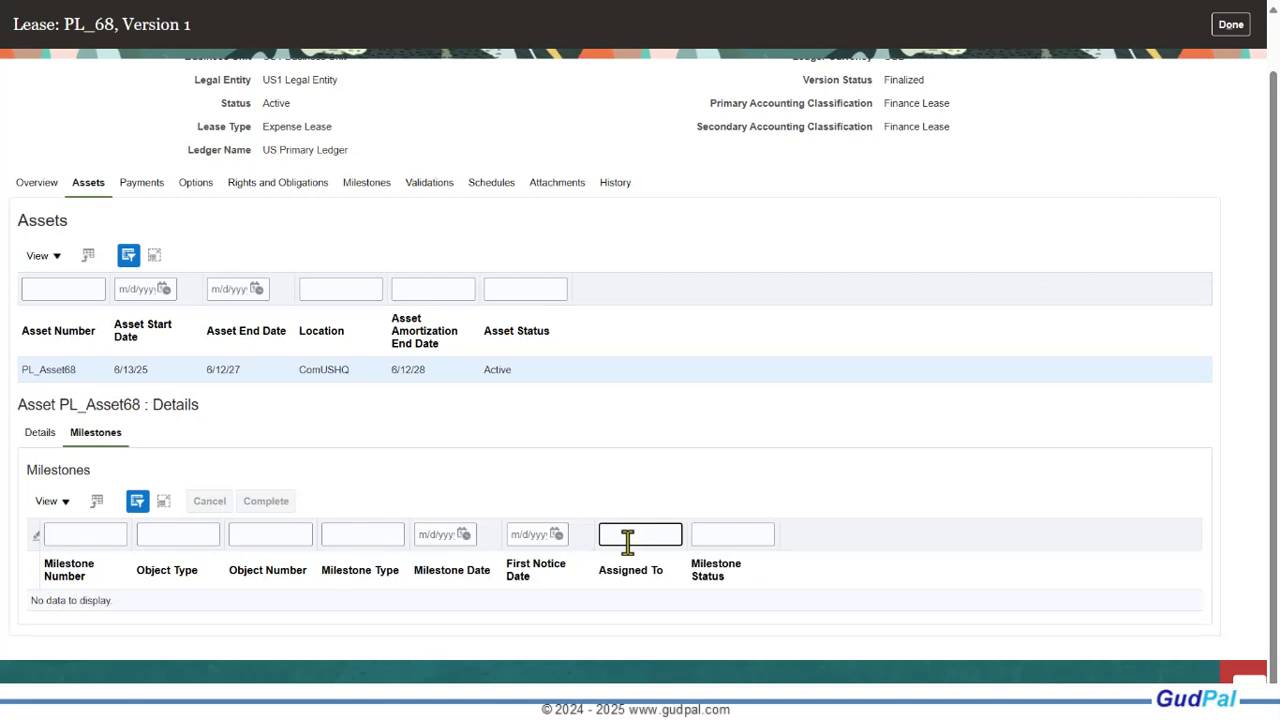
pyautogui.click(730, 535)
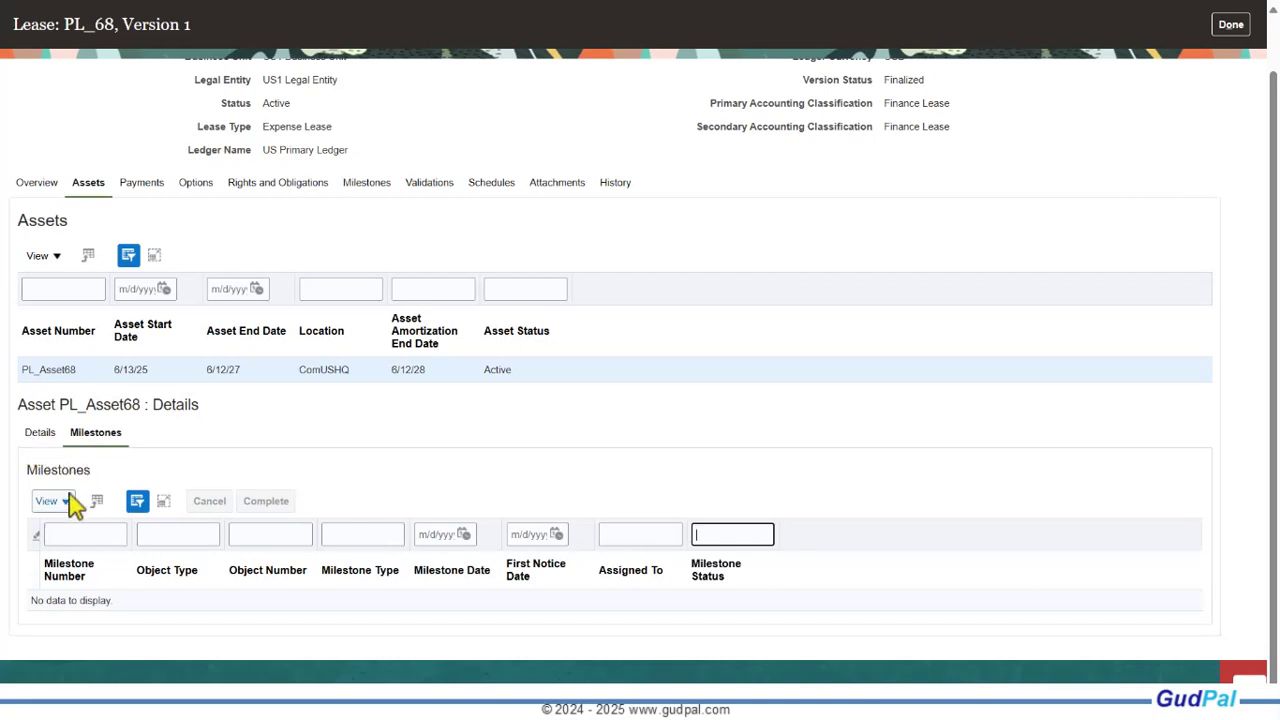
pyautogui.click(40, 448)
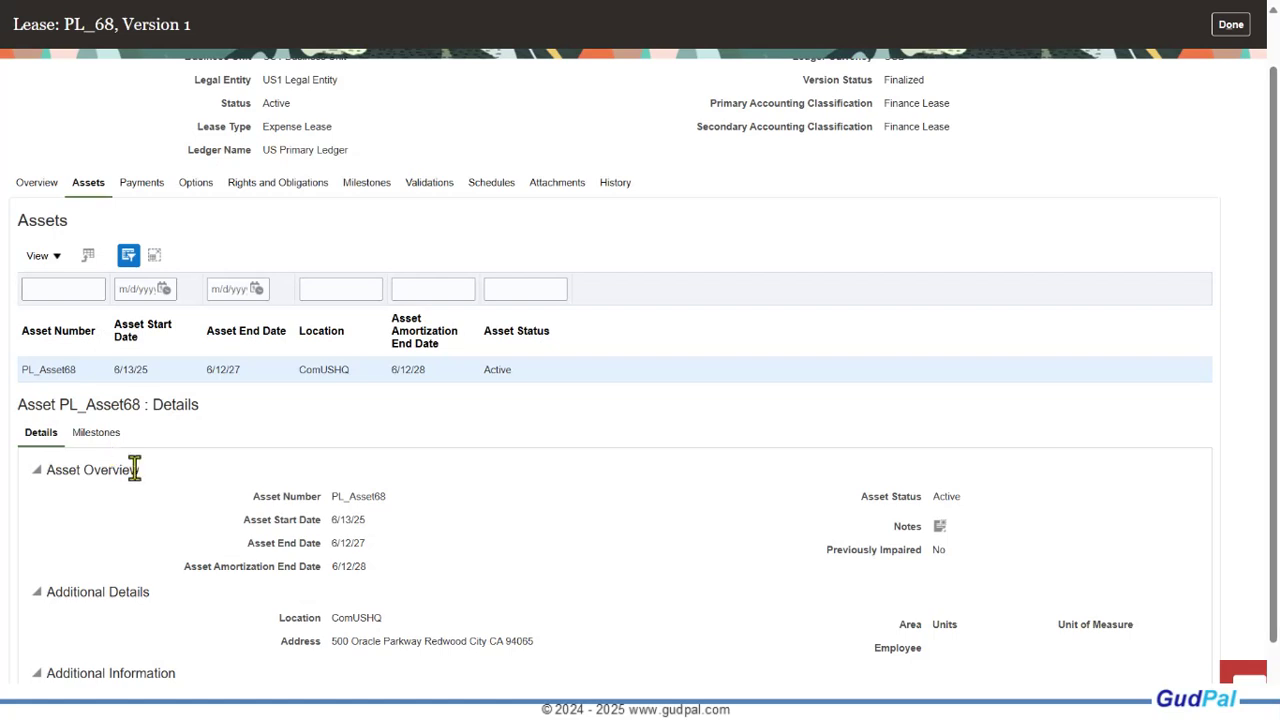
# Return to the lease overview and check the asset type in the lease details
pyautogui.scroll(1, 305, 520)
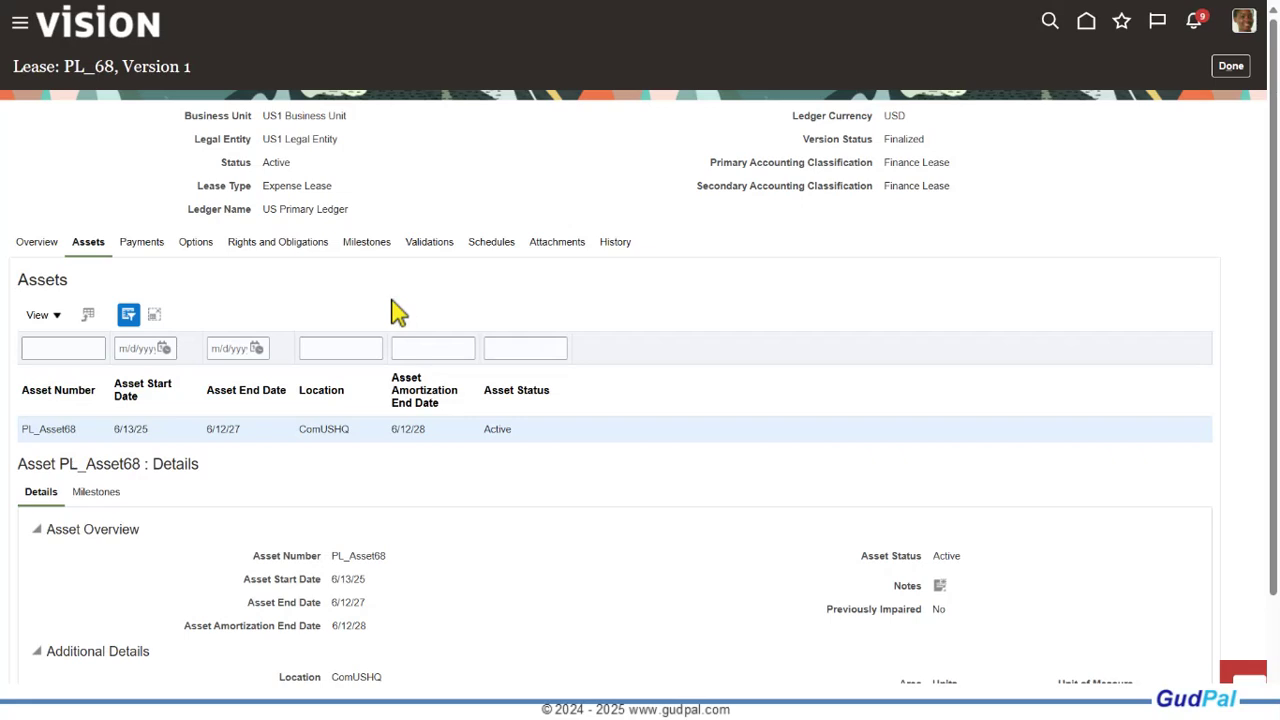
pyautogui.click(40, 245)
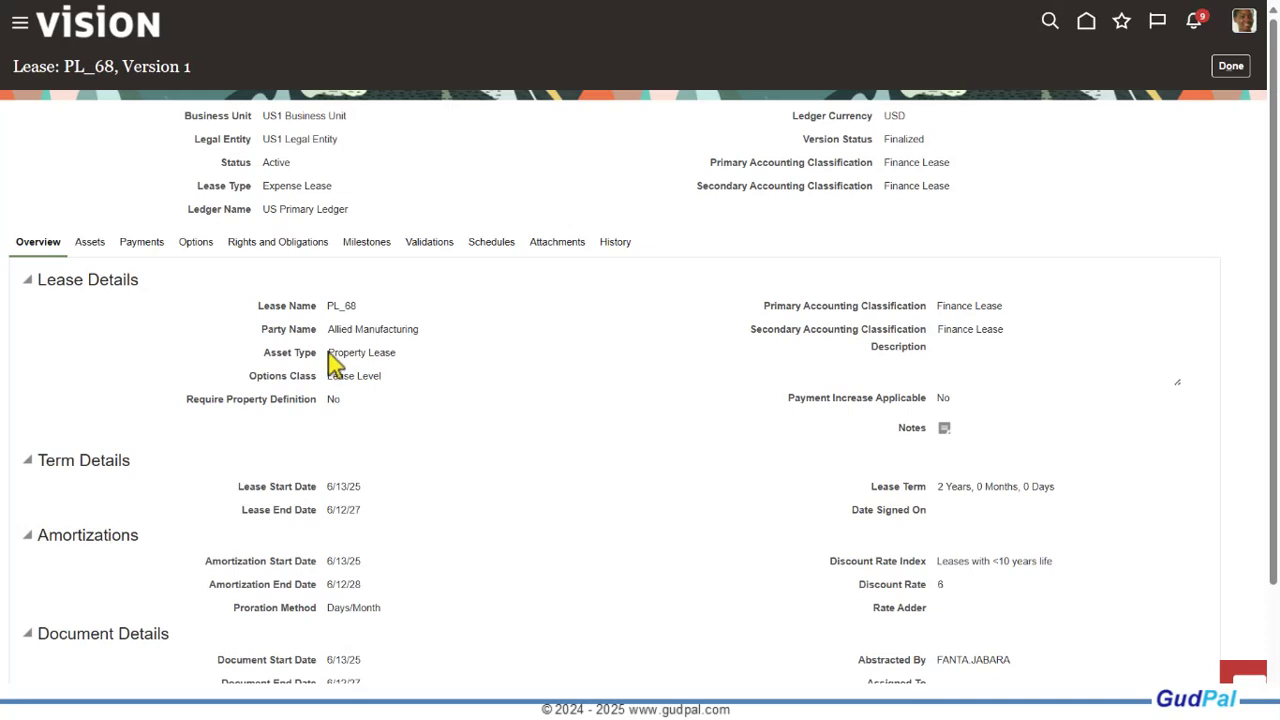
pyautogui.moveTo(328, 352); pyautogui.dragTo(415, 366)
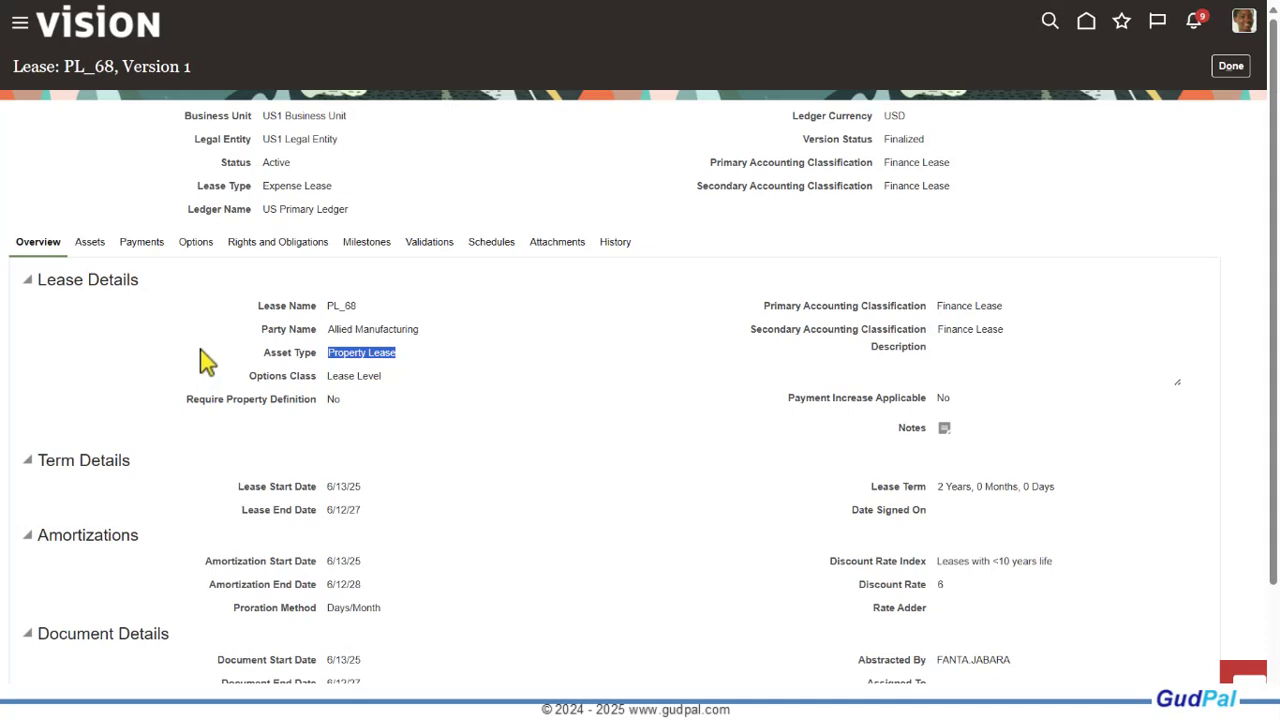
pyautogui.click(206, 366)
# Revisit the lease's assets, then view its payments and check the payment purpose and payment type
pyautogui.click(90, 243)
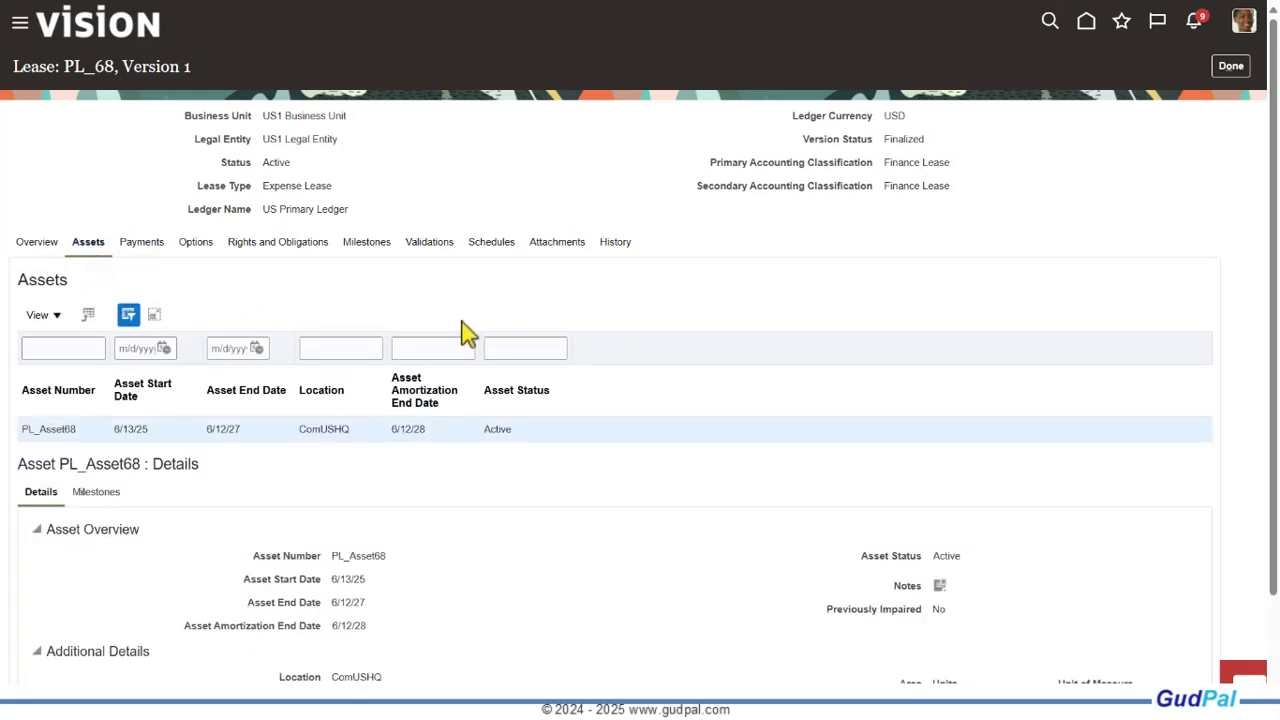
pyautogui.click(141, 245)
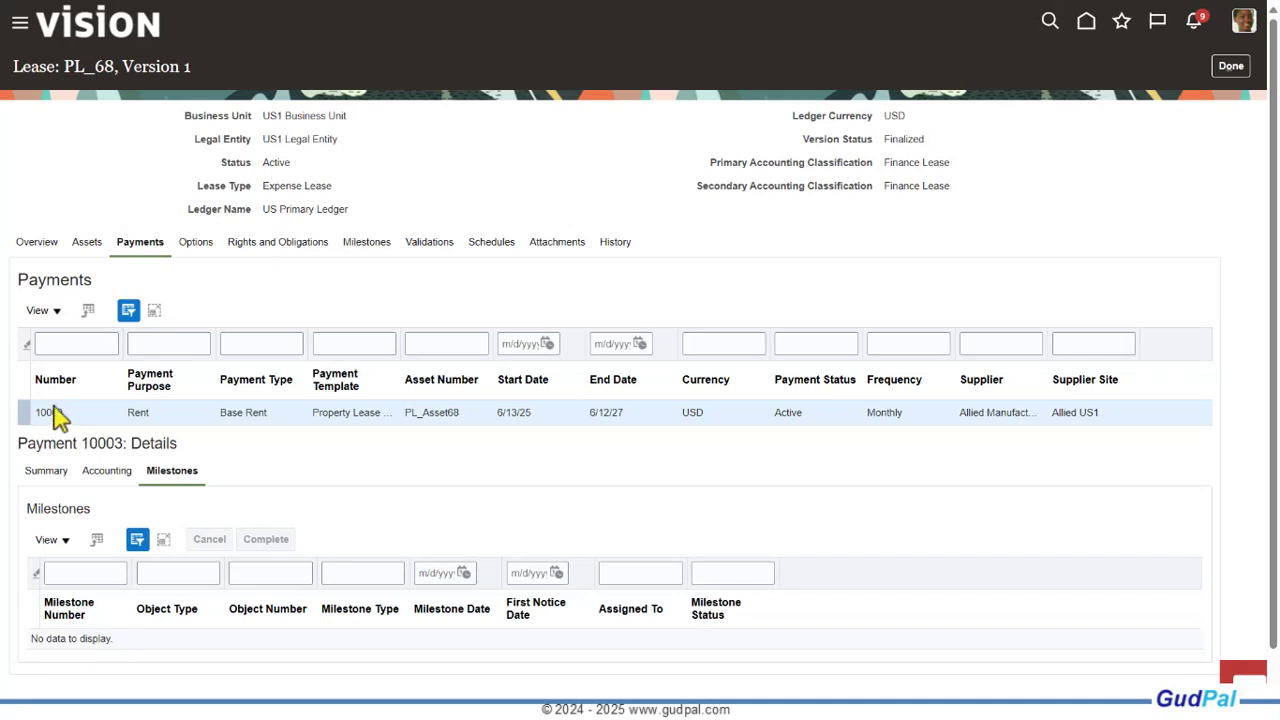
pyautogui.doubleClick(136, 412)
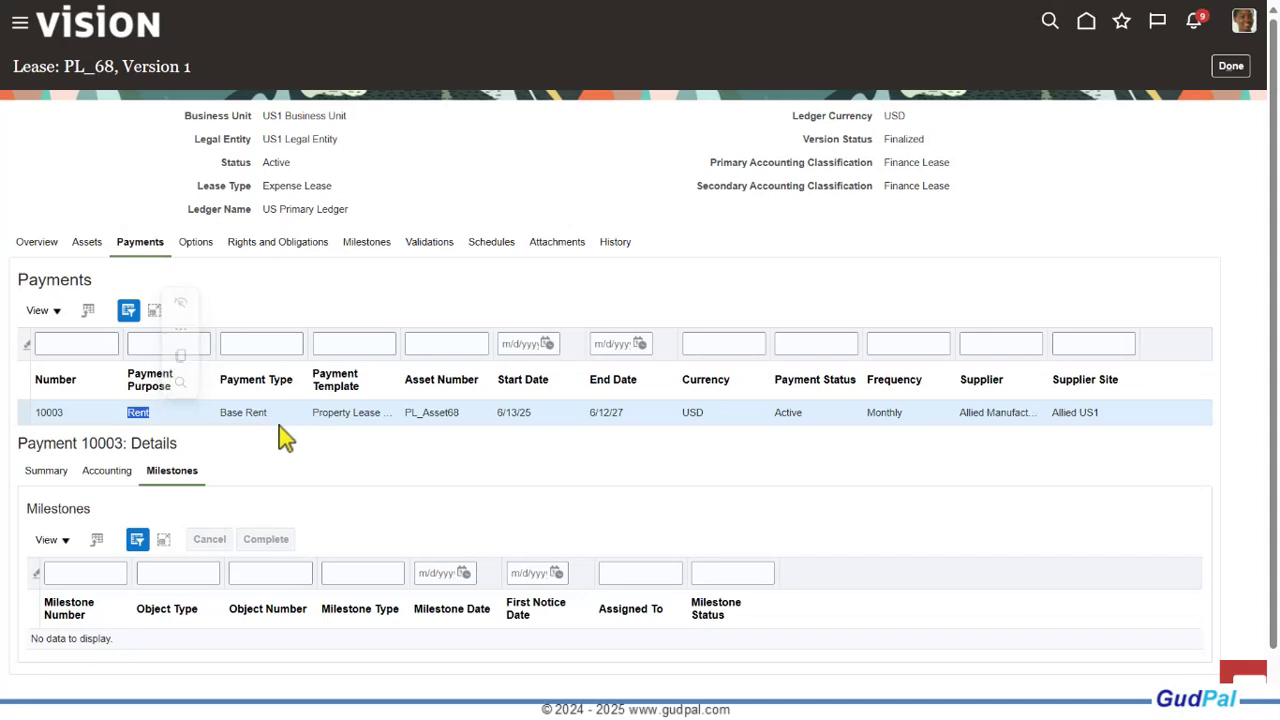
pyautogui.click(253, 452)
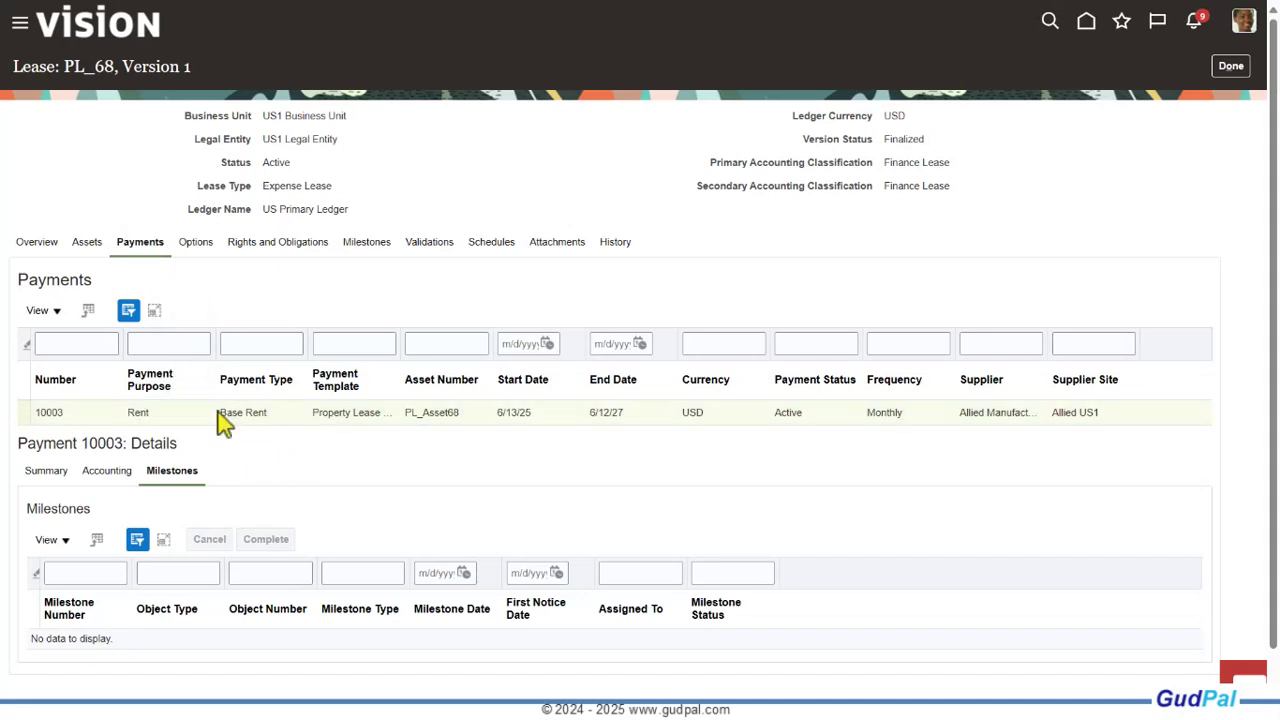
pyautogui.moveTo(221, 413); pyautogui.dragTo(277, 428)
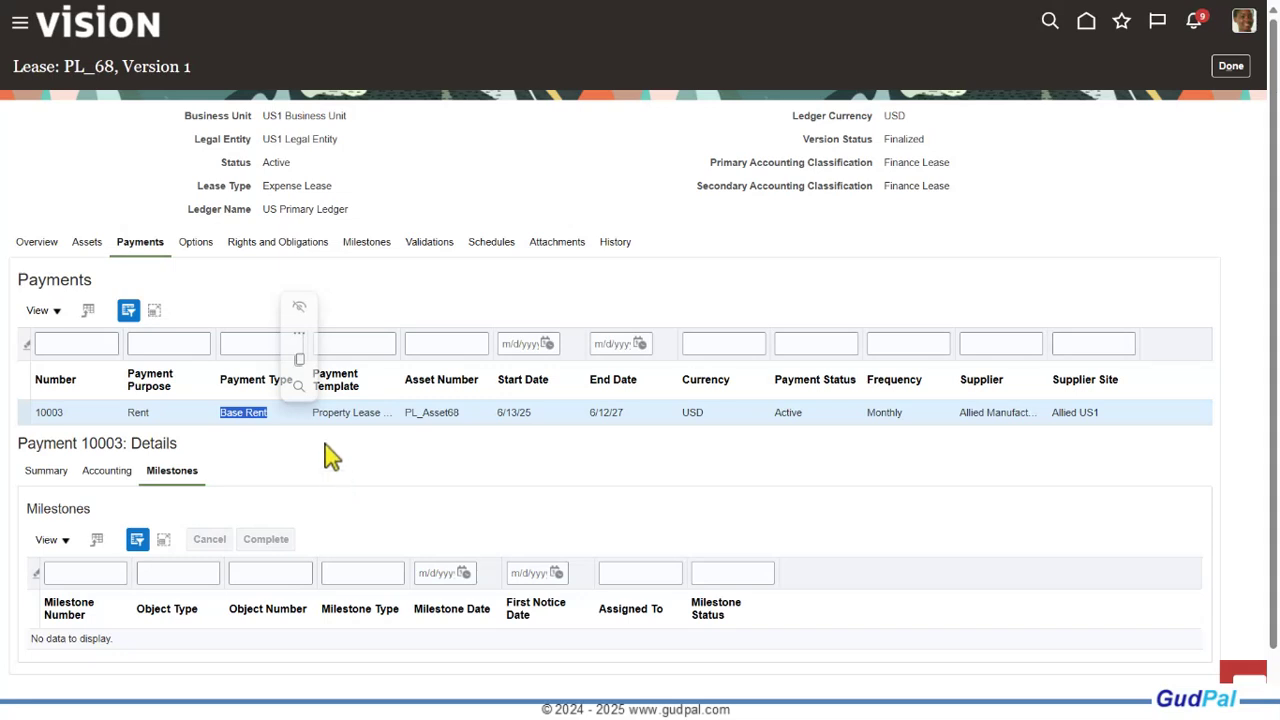
pyautogui.click(405, 313)
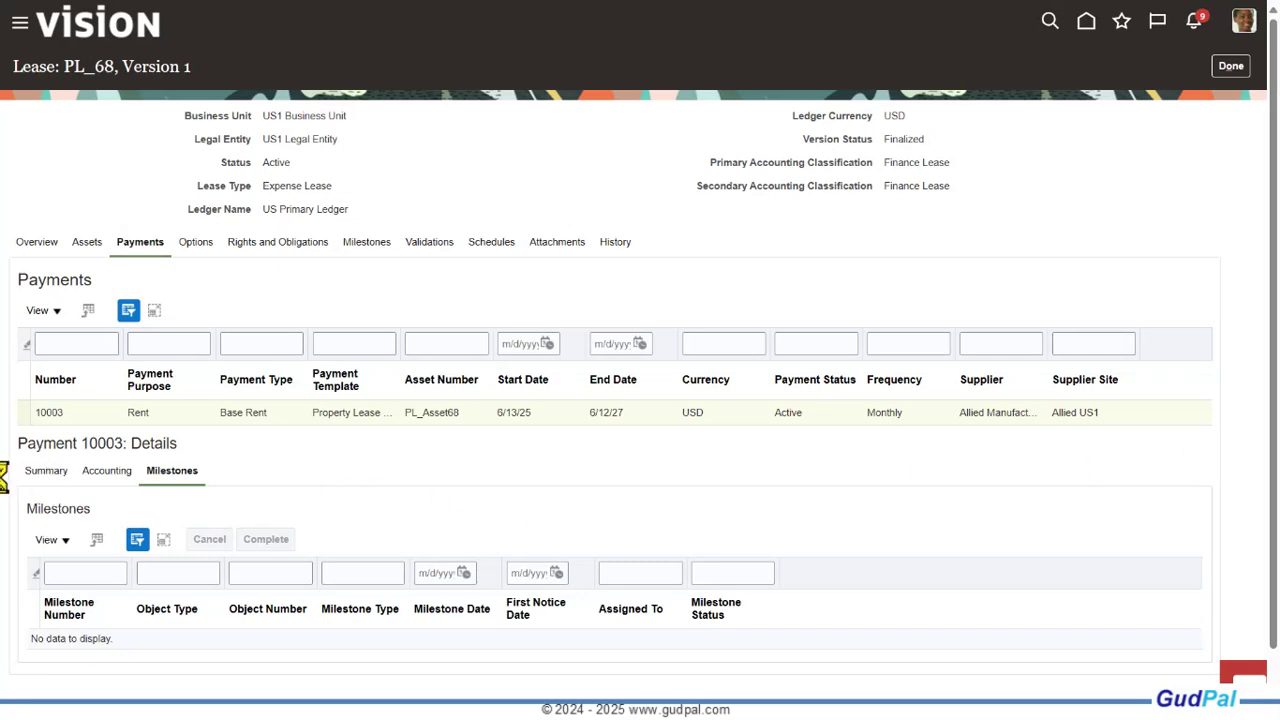
# View the rent payment's summary and examine its supplier, schedule and first payment date
pyautogui.click(40, 472)
pyautogui.scroll(-2, 30, 500)
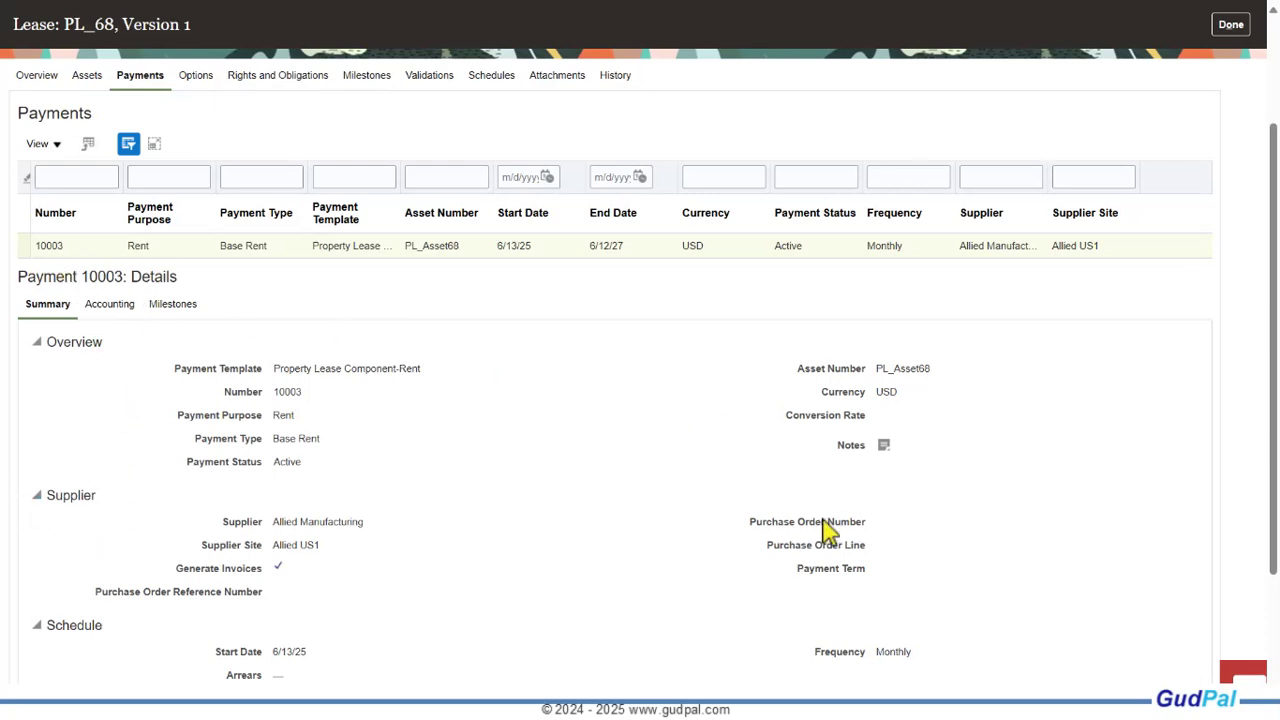
pyautogui.scroll(-2, 825, 530)
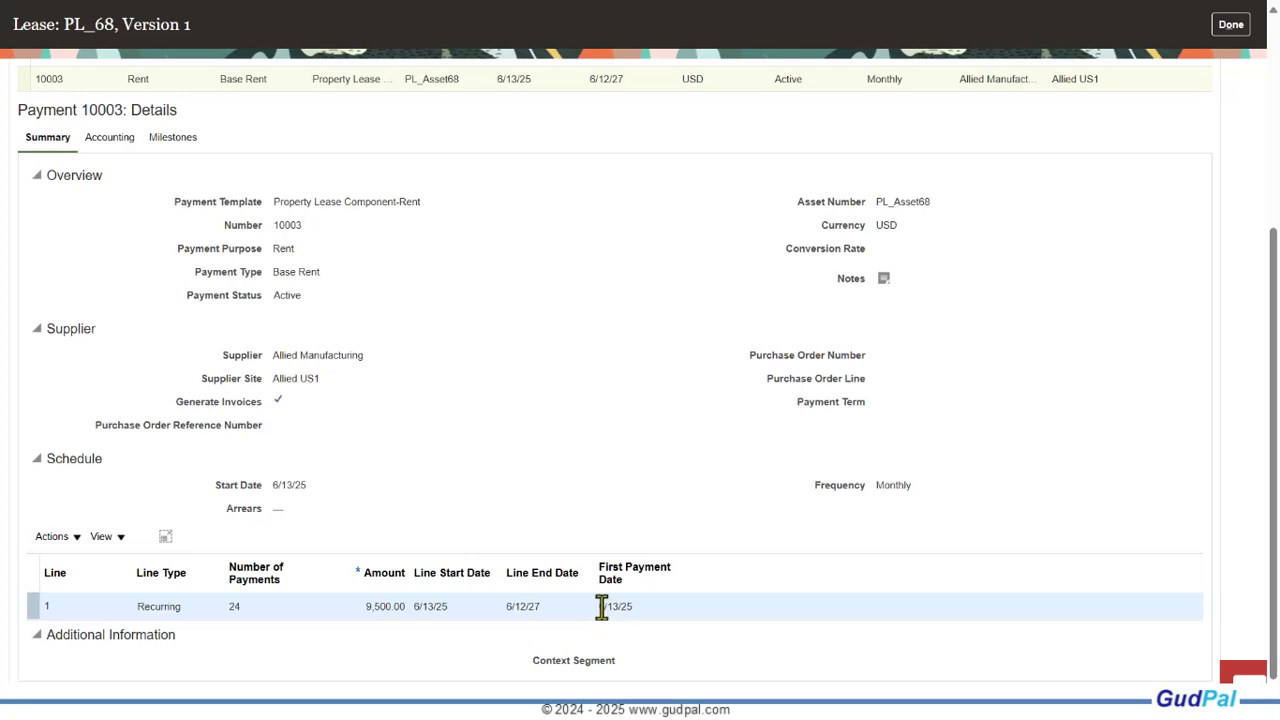
pyautogui.moveTo(598, 606); pyautogui.dragTo(643, 612)
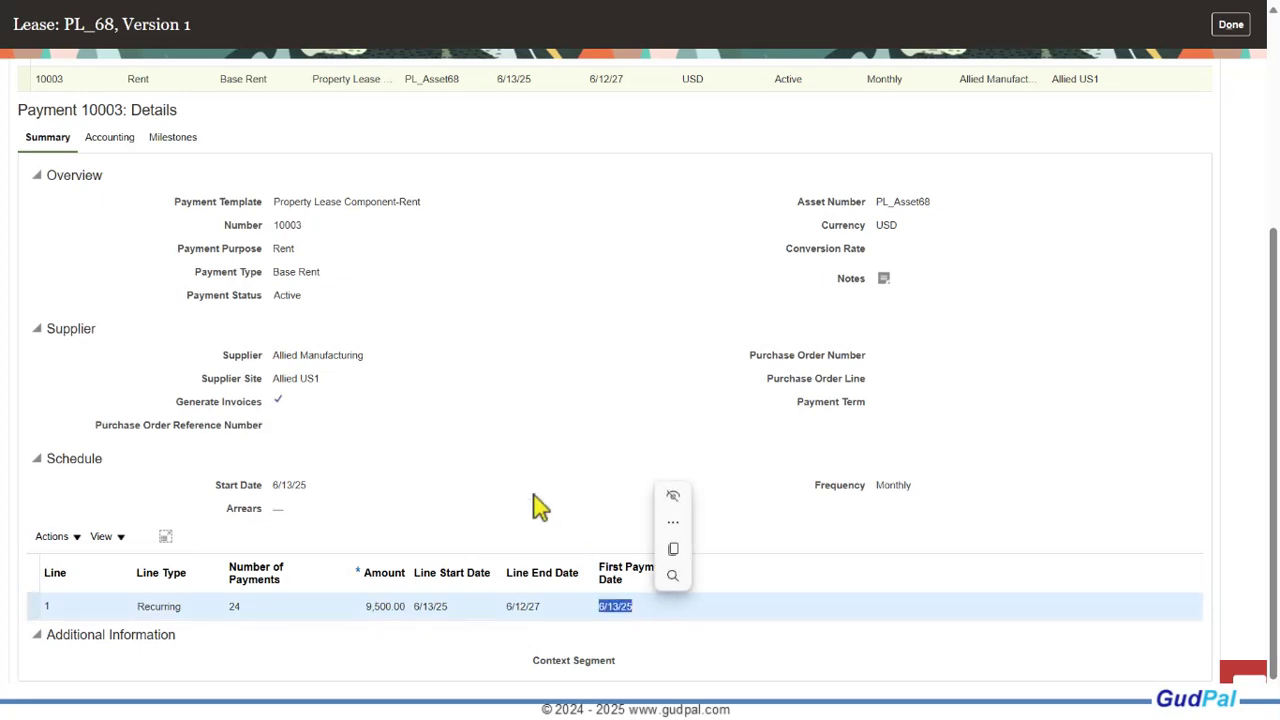
pyautogui.click(520, 455)
pyautogui.scroll(3, 489, 440)
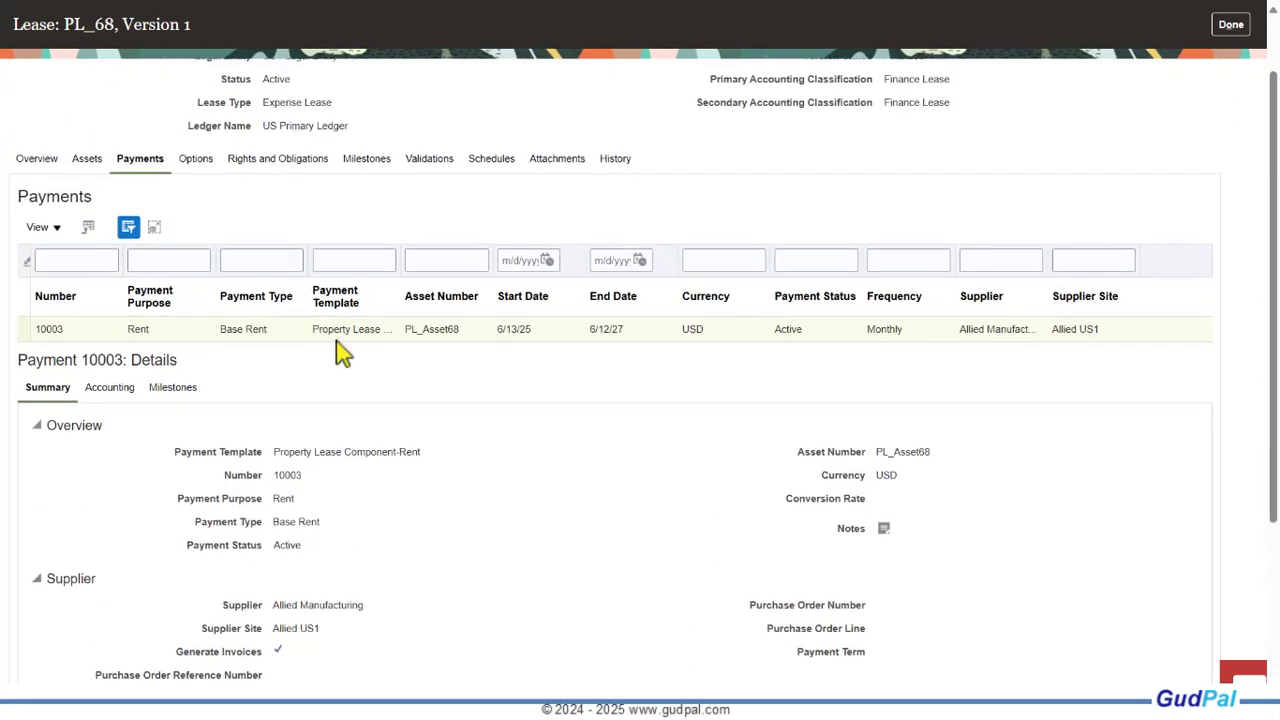
# View the lease's options and check the start and end dates of the renewal option
pyautogui.click(195, 160)
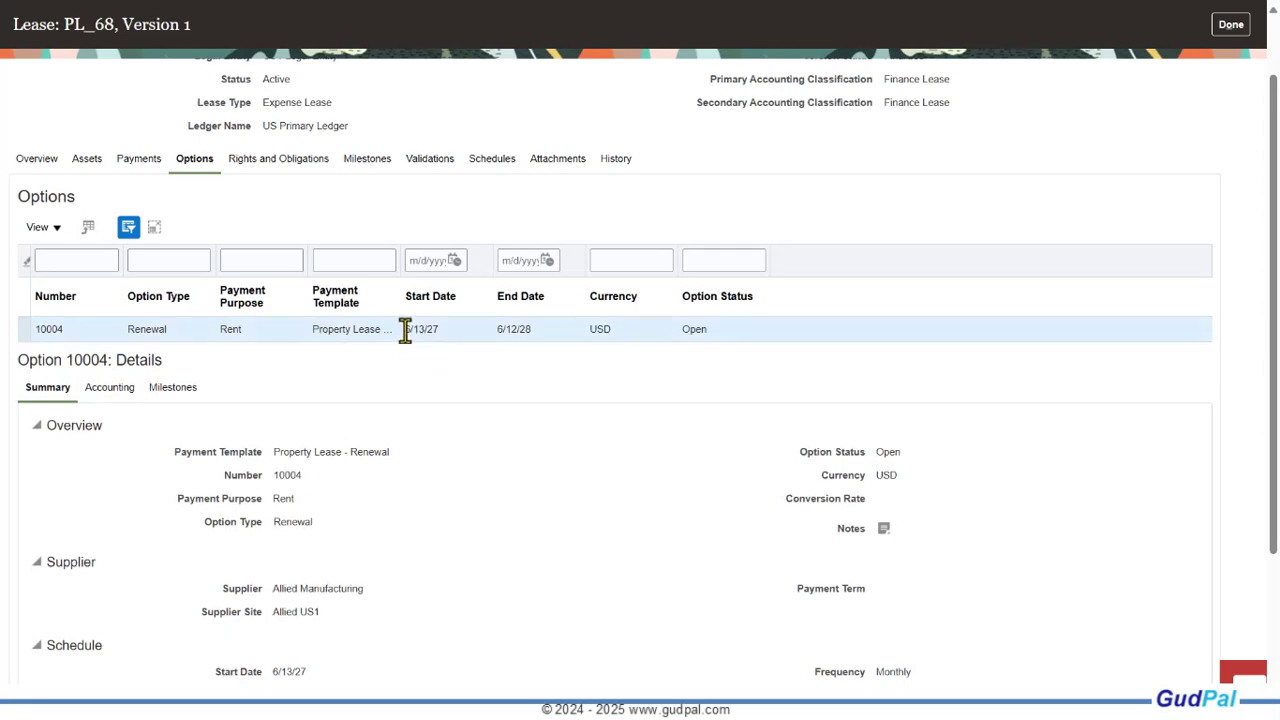
pyautogui.moveTo(405, 333); pyautogui.dragTo(450, 345)
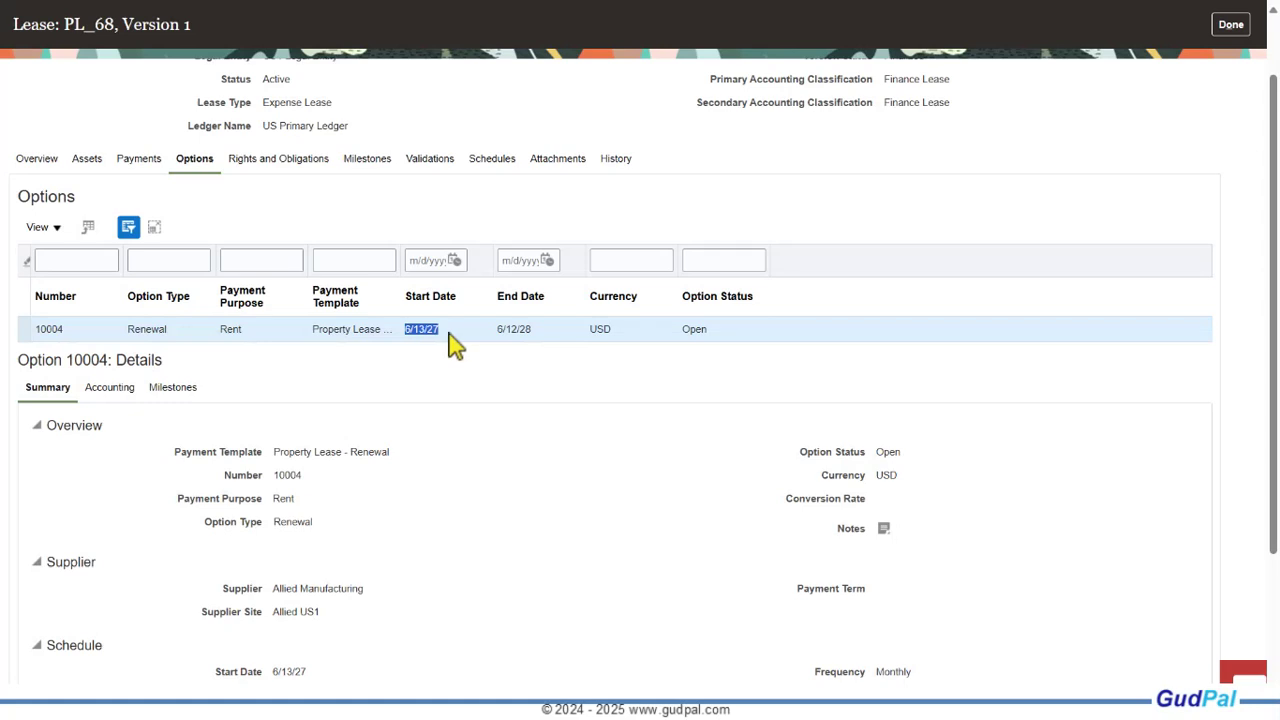
pyautogui.click(422, 332)
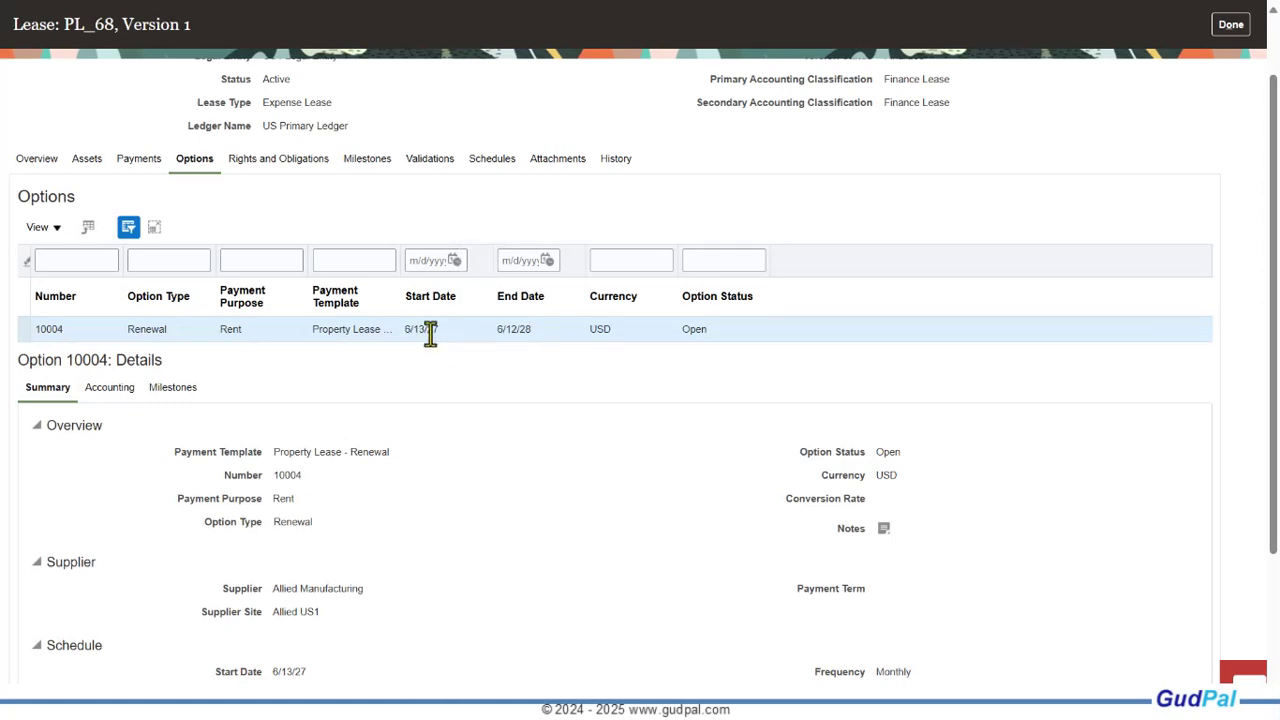
pyautogui.moveTo(516, 330); pyautogui.dragTo(537, 337)
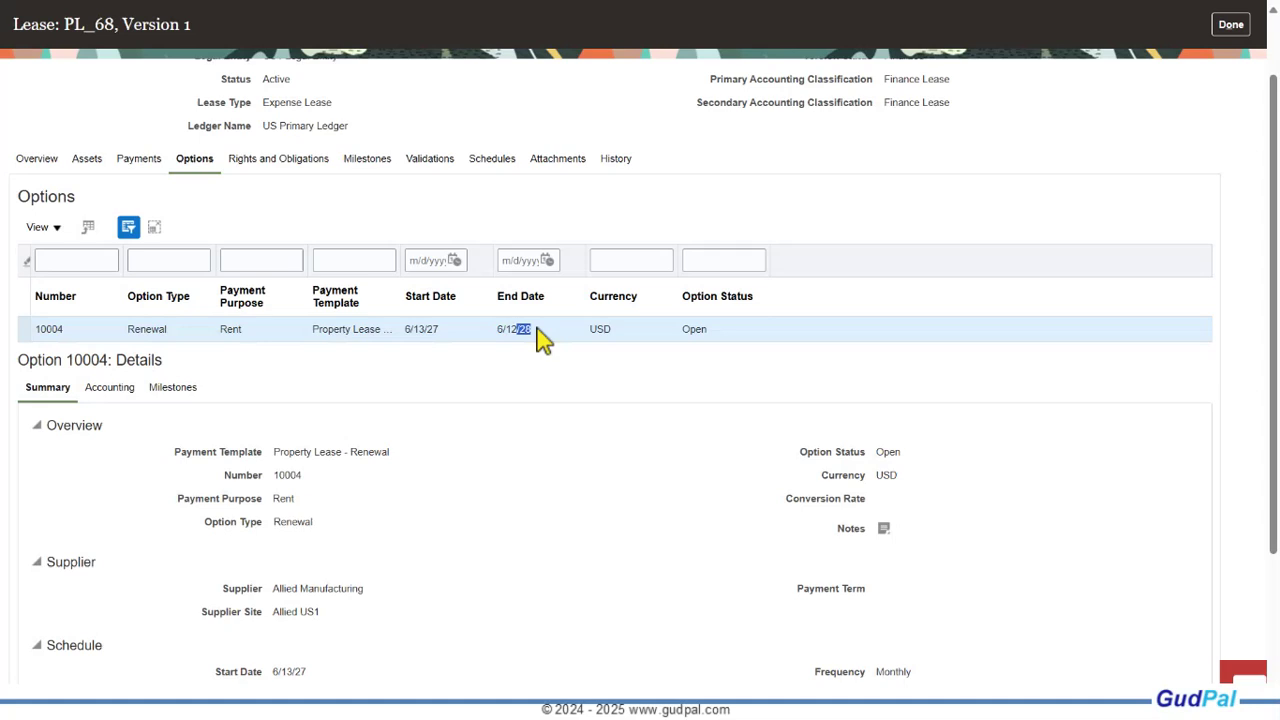
pyautogui.click(586, 400)
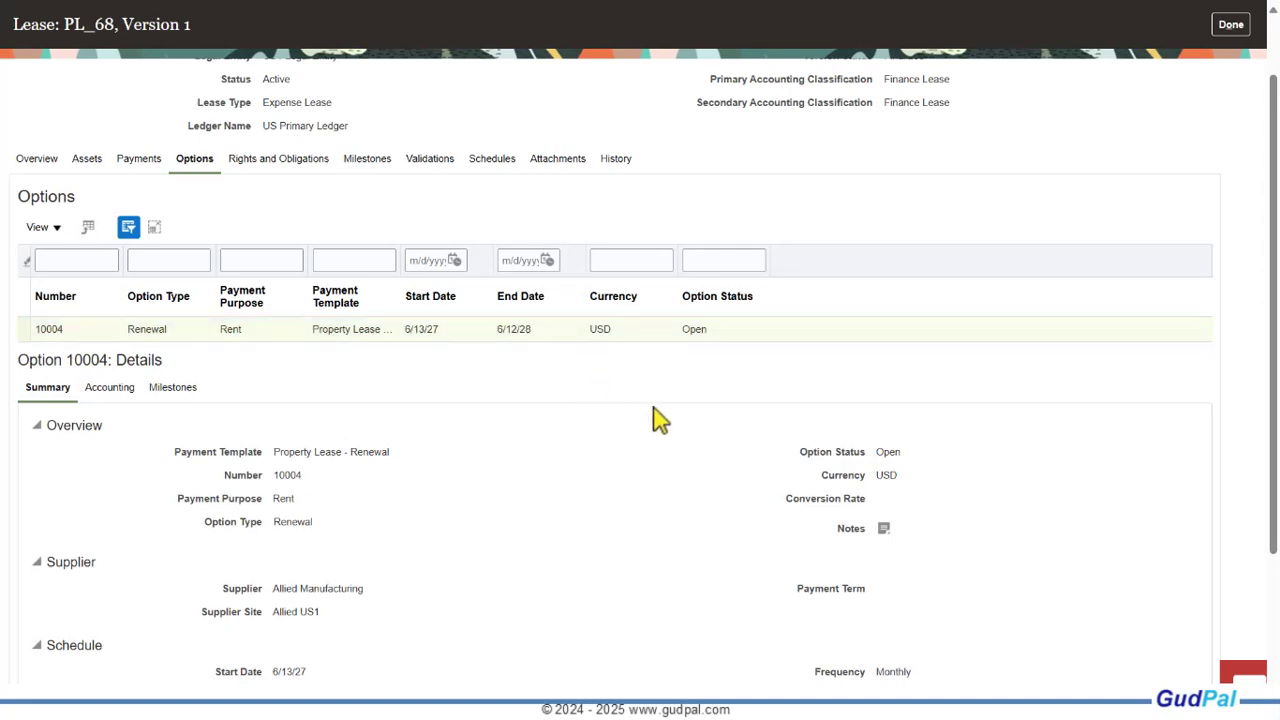
# Check the option type and the recurring payment amount in the renewal option's summary
pyautogui.scroll(-1, 660, 420)
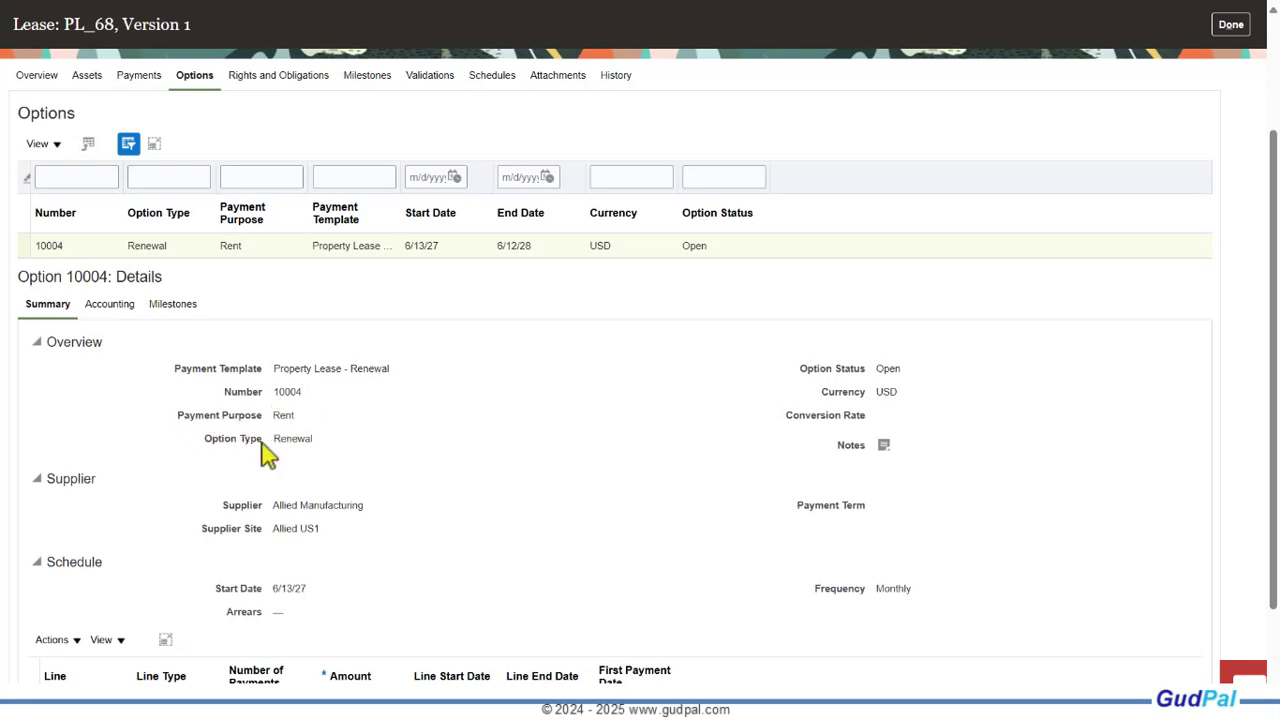
pyautogui.moveTo(274, 439); pyautogui.dragTo(320, 449)
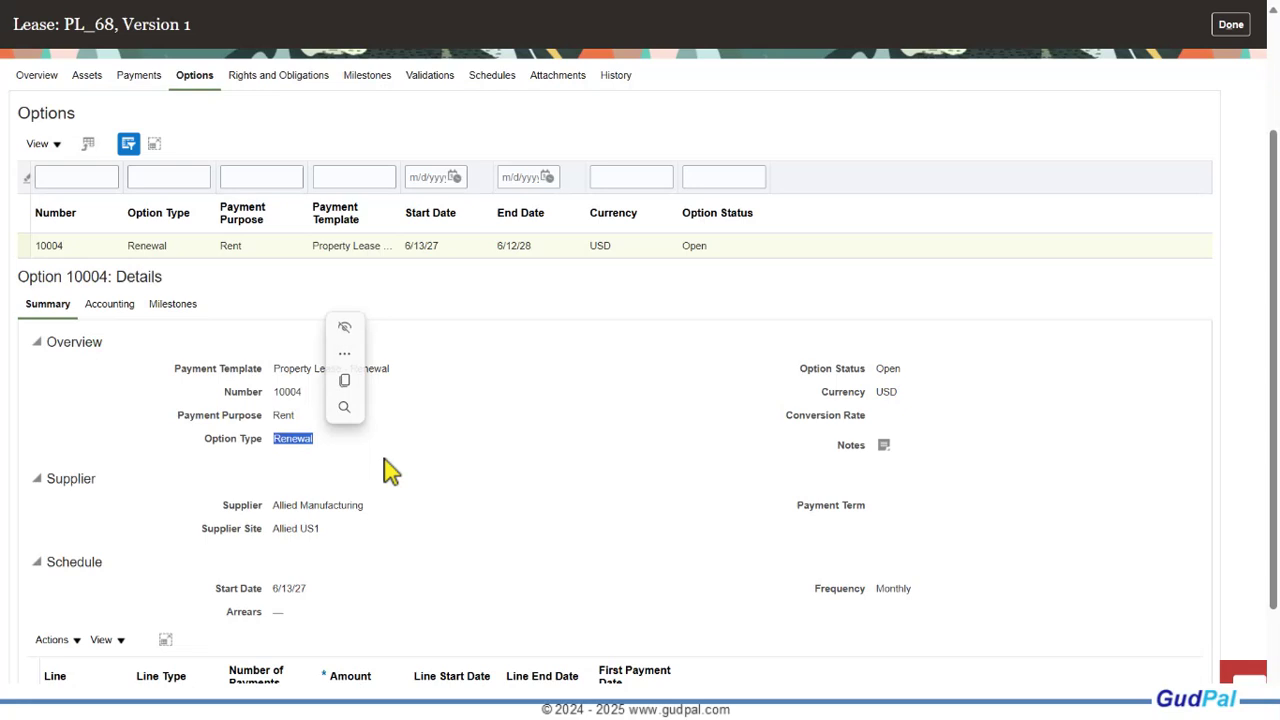
pyautogui.scroll(-2, 390, 472)
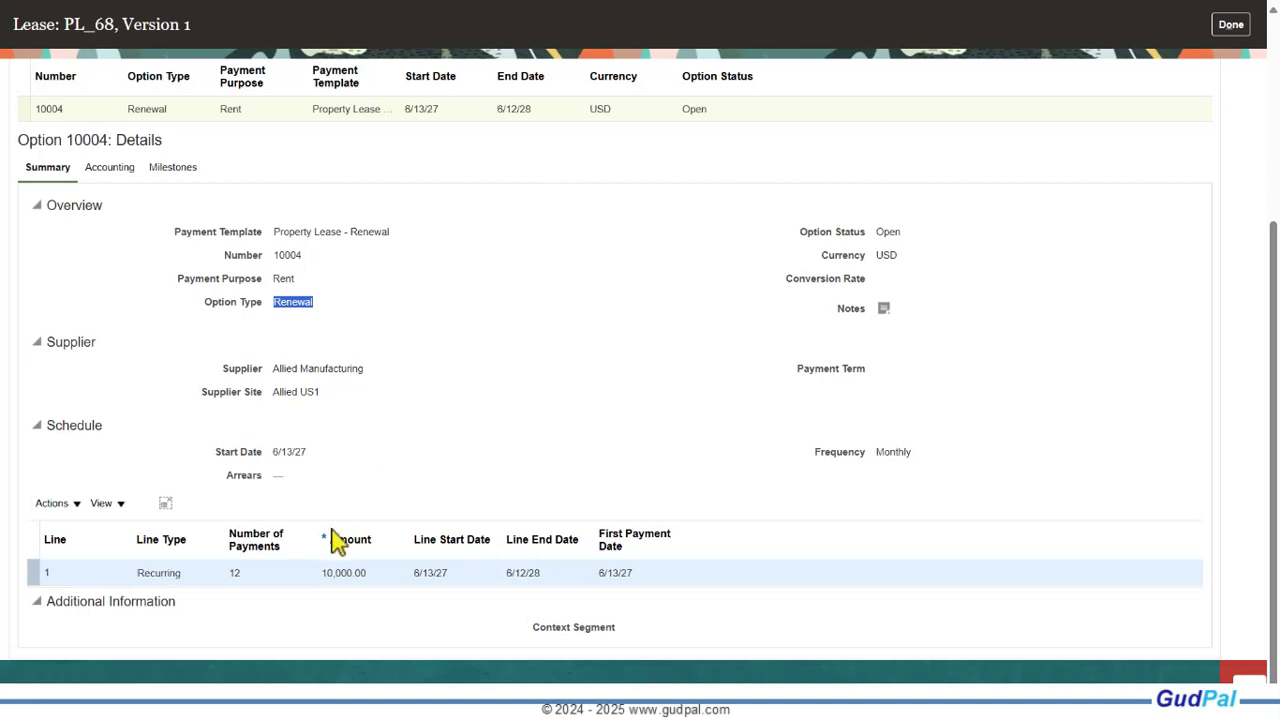
pyautogui.moveTo(323, 573); pyautogui.dragTo(372, 578)
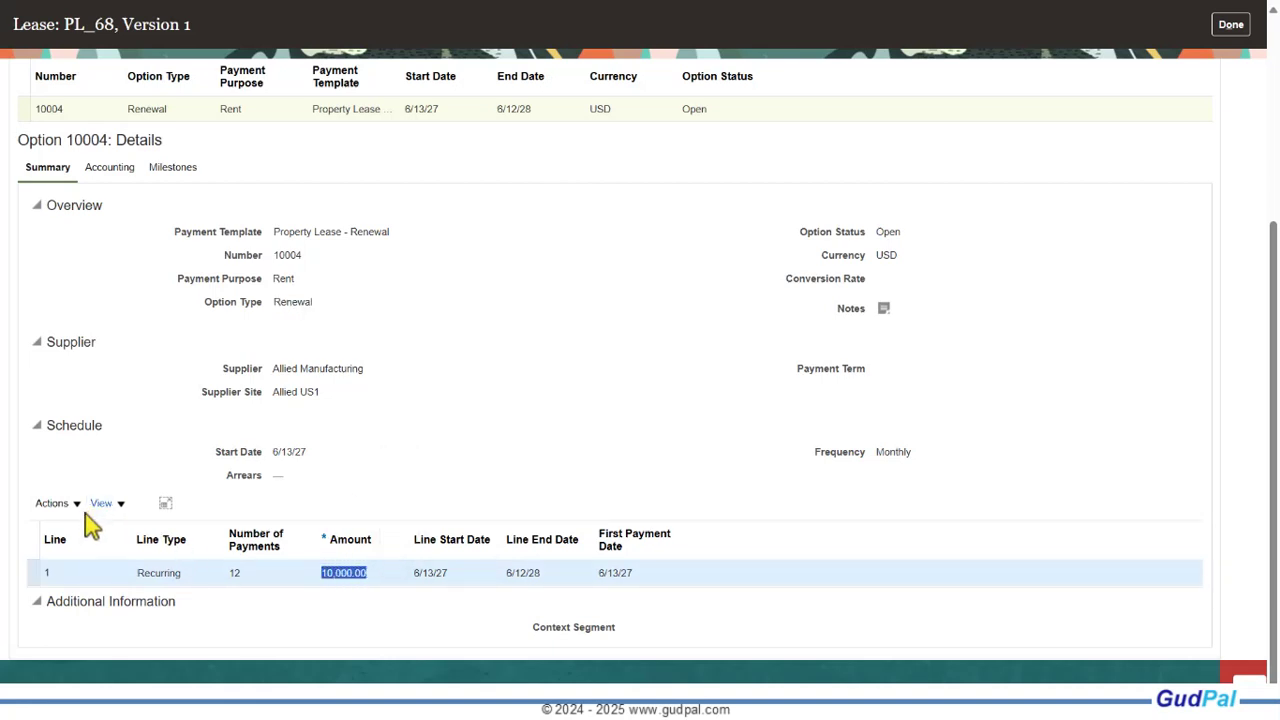
# View the renewal option's accounting details and examine its compliance settings and account code combinations
pyautogui.scroll(3, 480, 475)
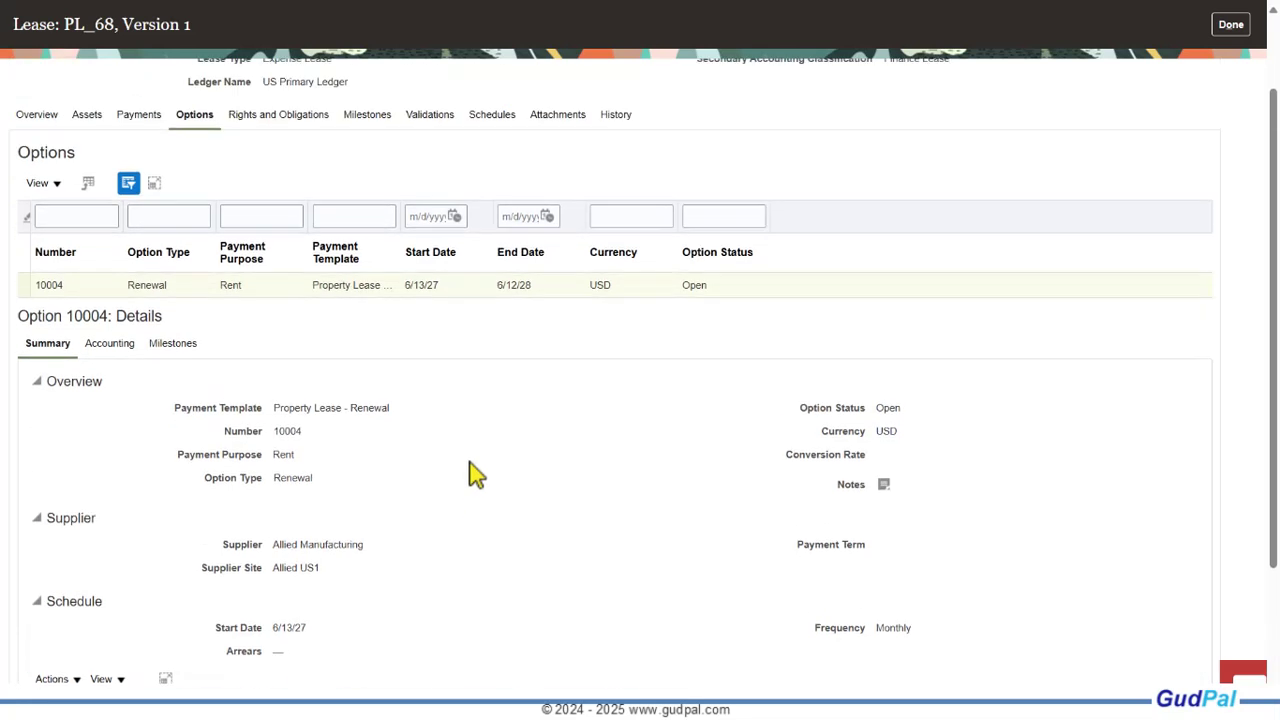
pyautogui.click(104, 420)
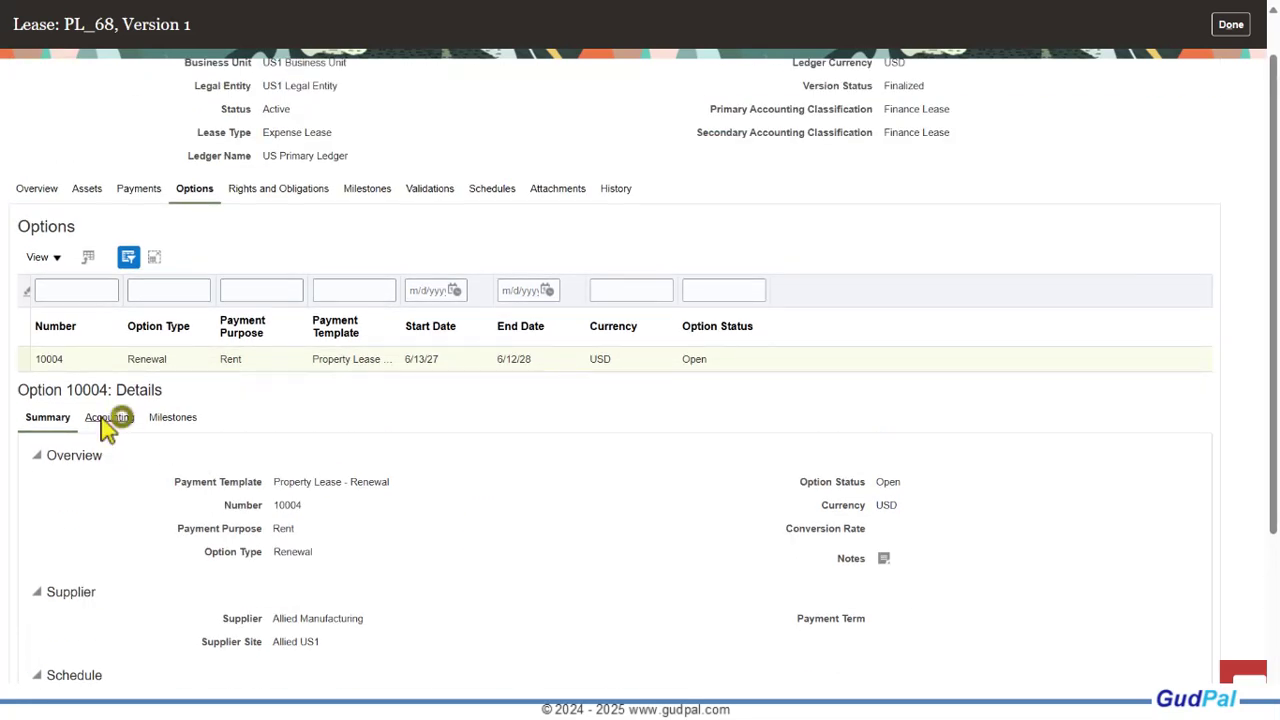
pyautogui.scroll(-3, 392, 497)
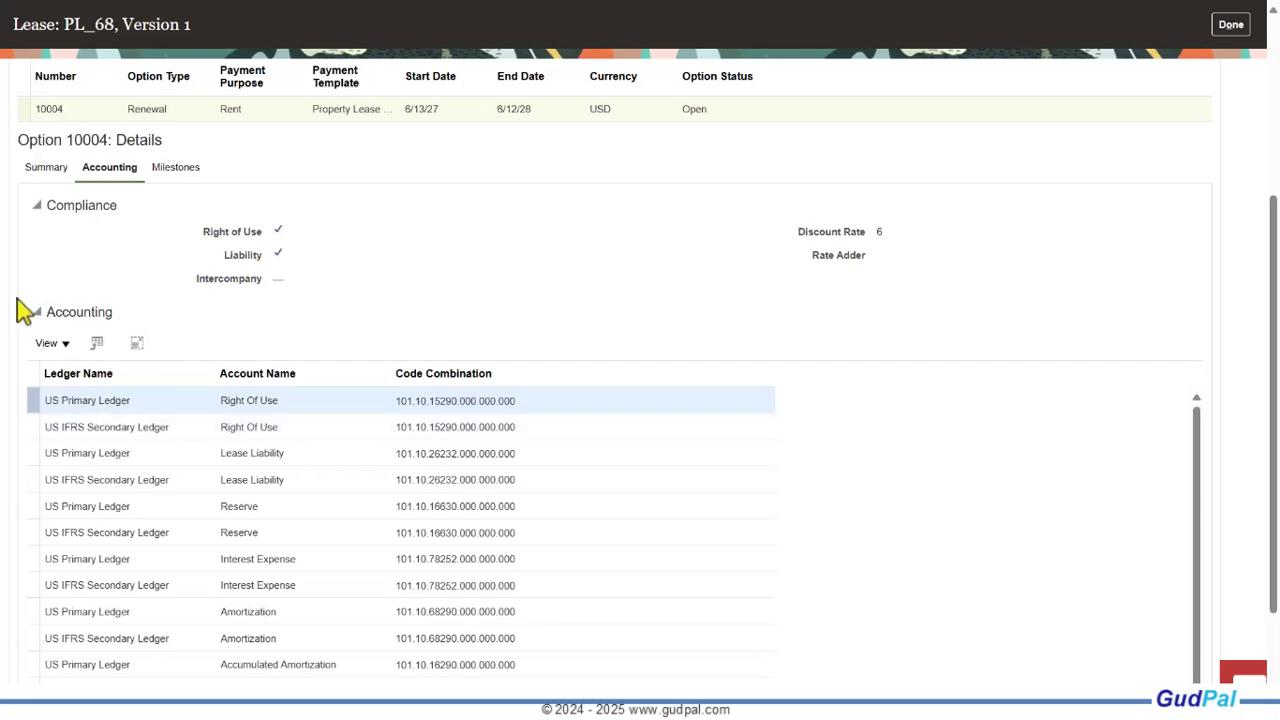
pyautogui.scroll(1, 38, 275)
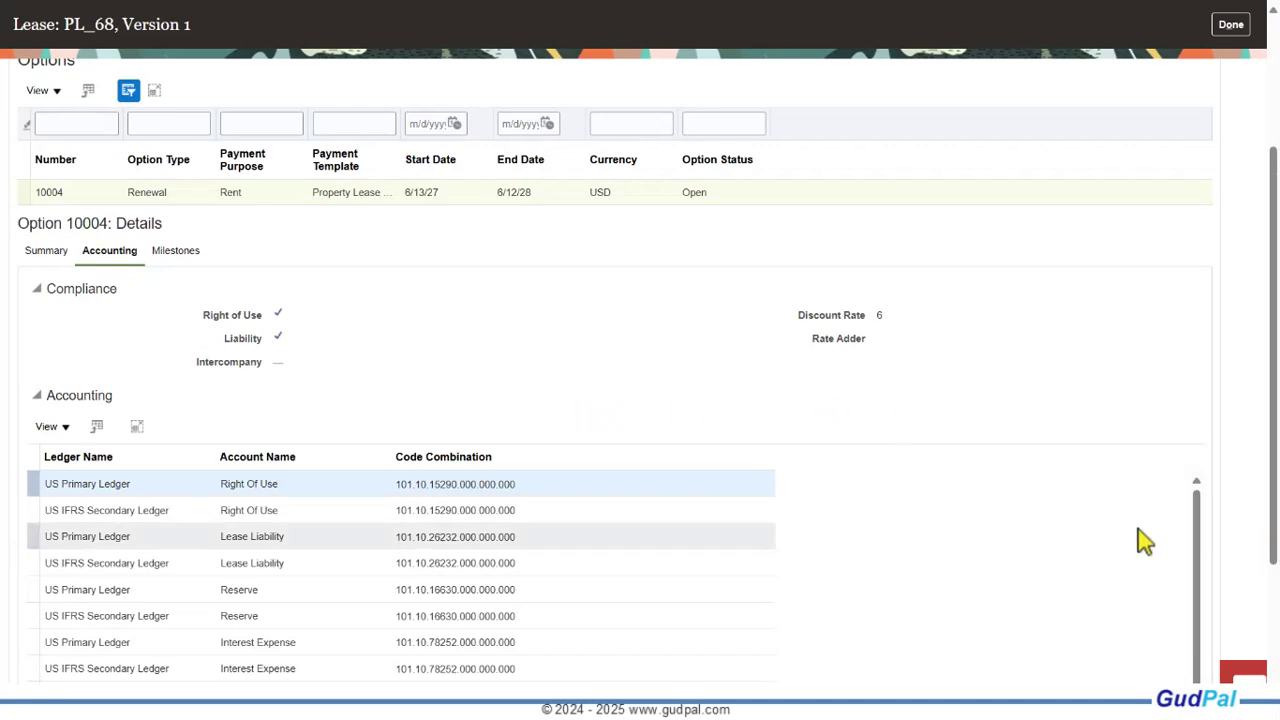
# View the lease's rights and obligations, followed by the lease-level milestones
pyautogui.scroll(5, 1140, 541)
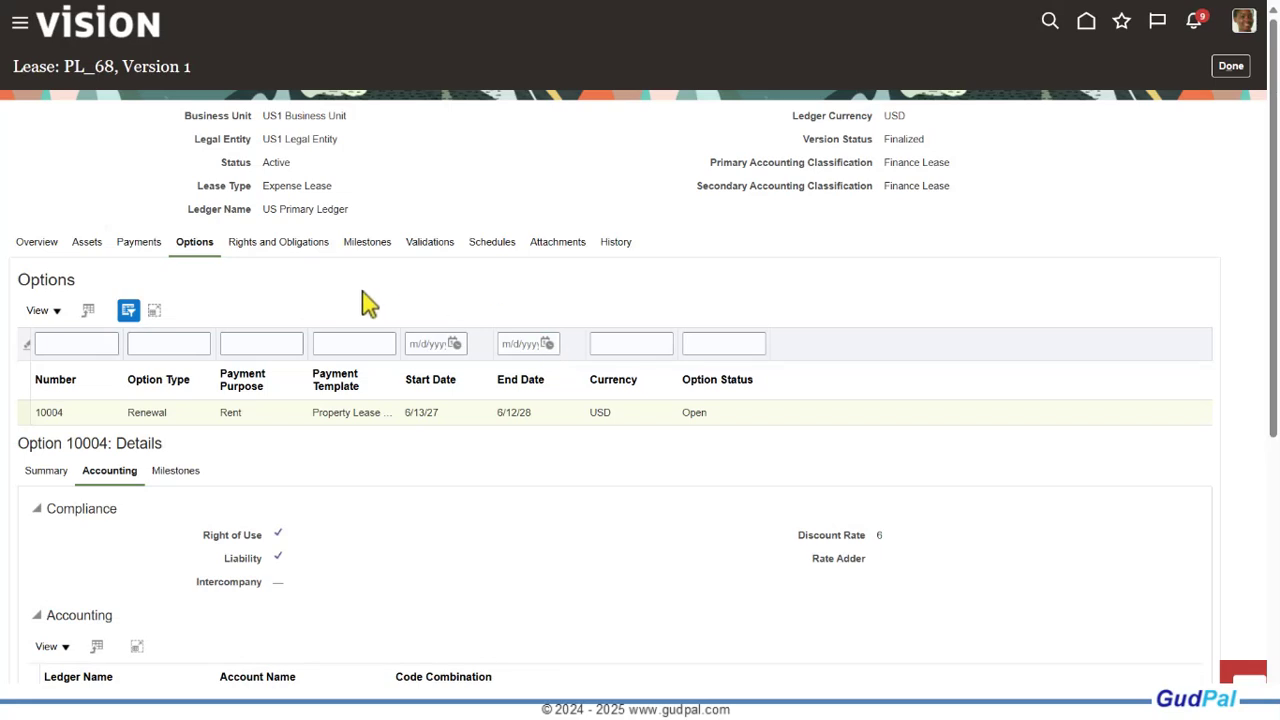
pyautogui.click(266, 243)
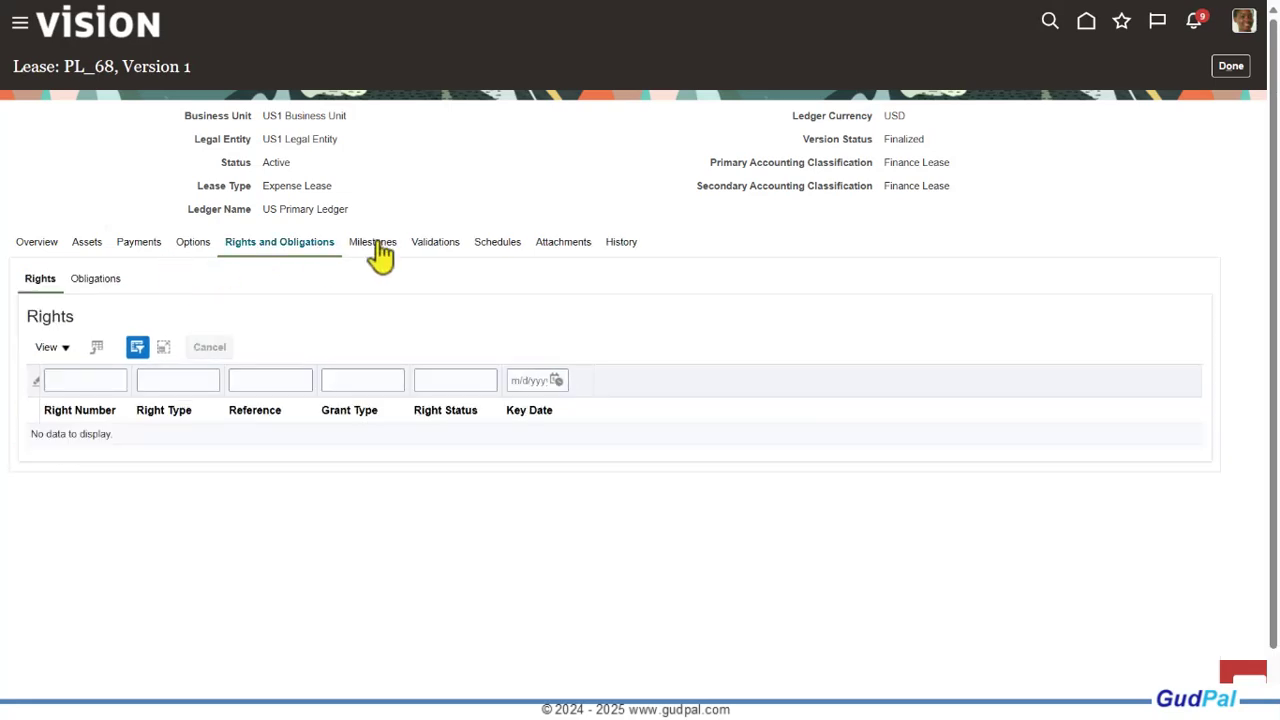
pyautogui.click(372, 255)
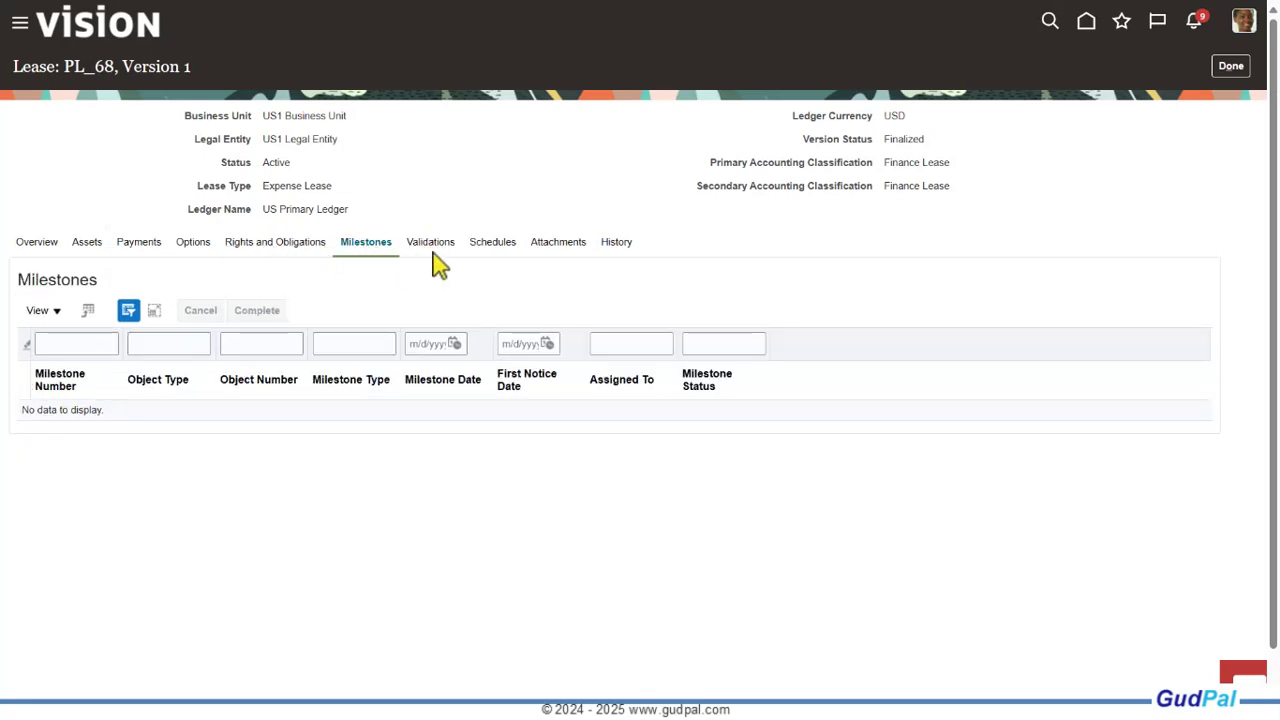
# View the lease's validation results and check the lease status in the header
pyautogui.click(435, 255)
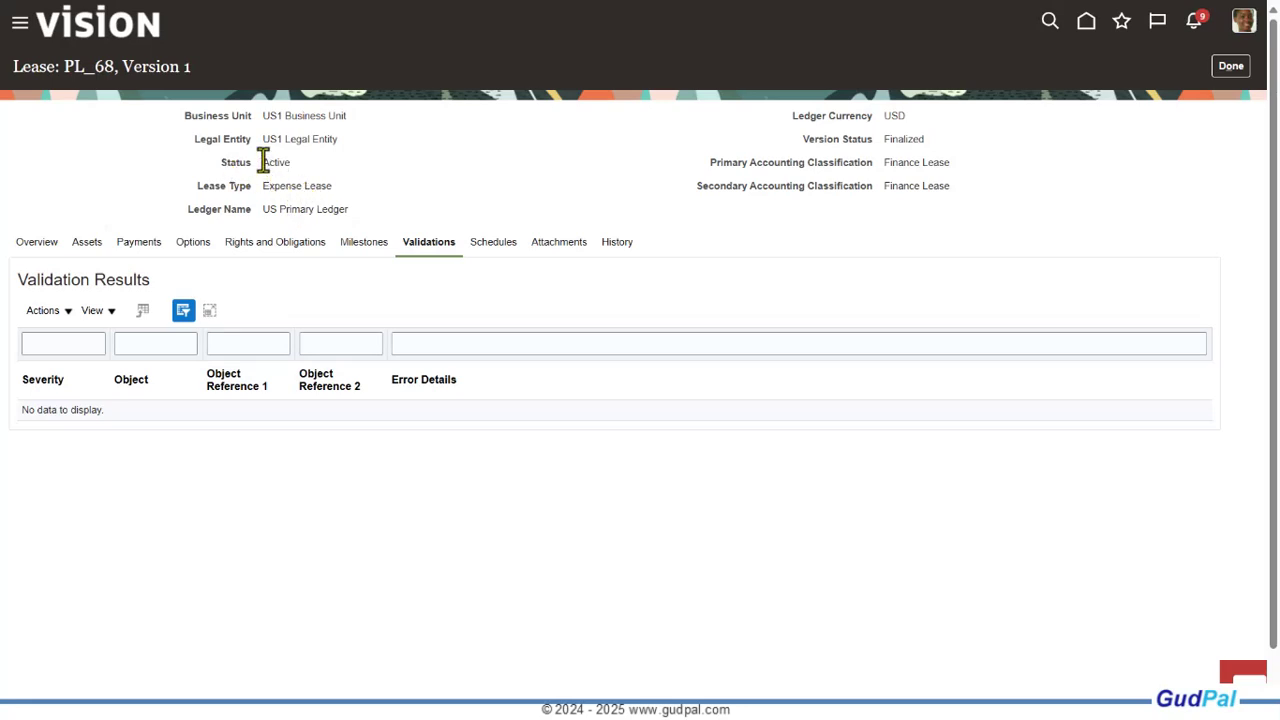
pyautogui.moveTo(263, 163); pyautogui.dragTo(295, 170)
# Download the Lease Details Report from the lease's schedules, open it in Excel and enable editing
pyautogui.click(487, 248)
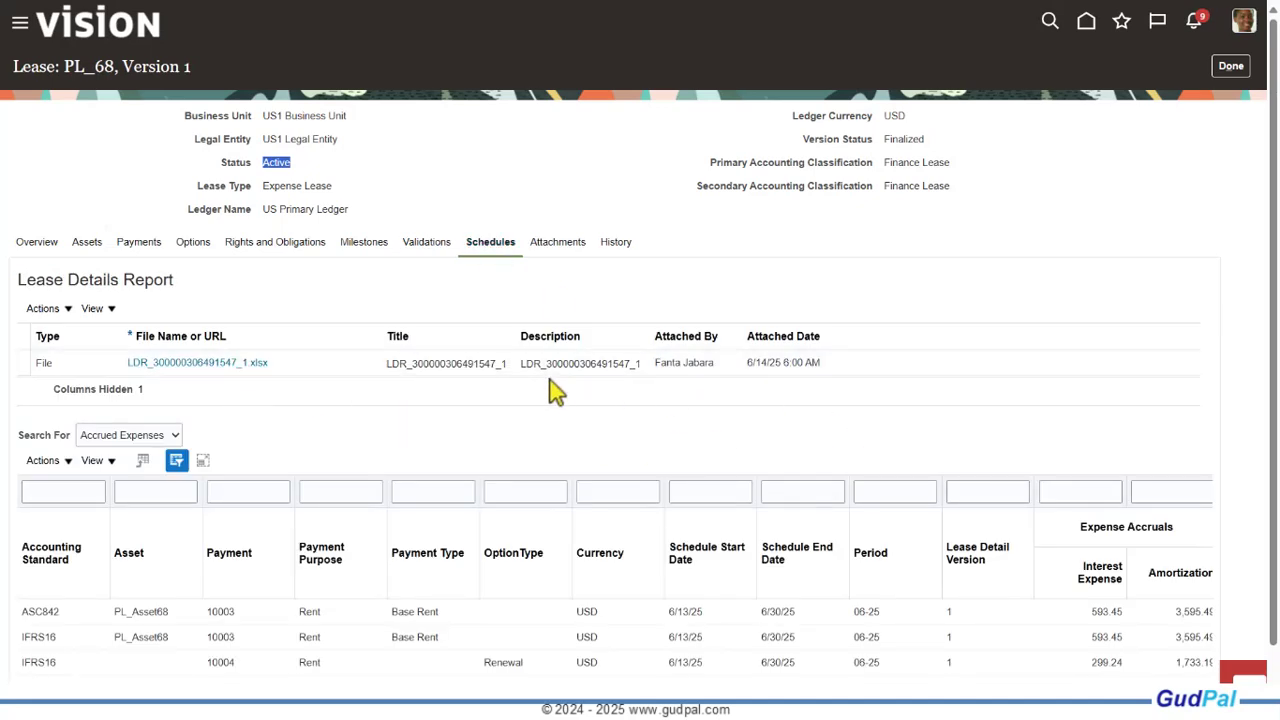
pyautogui.click(172, 364)
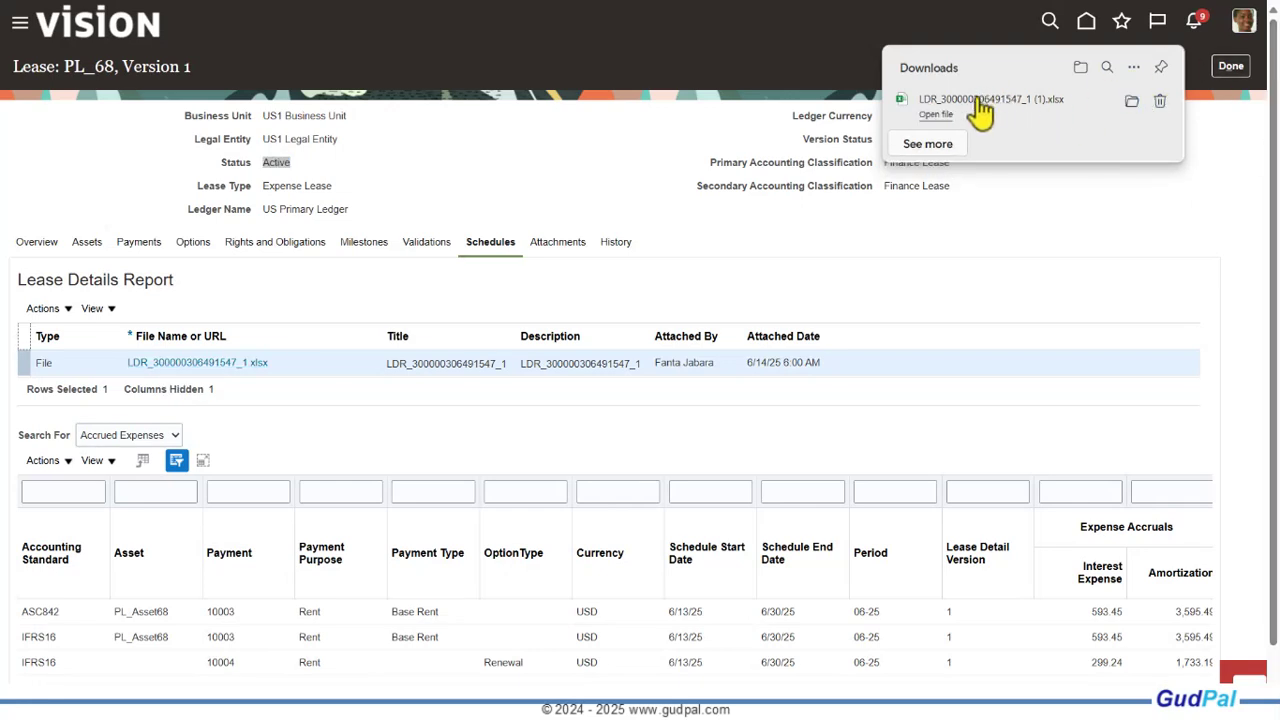
pyautogui.click(976, 104)
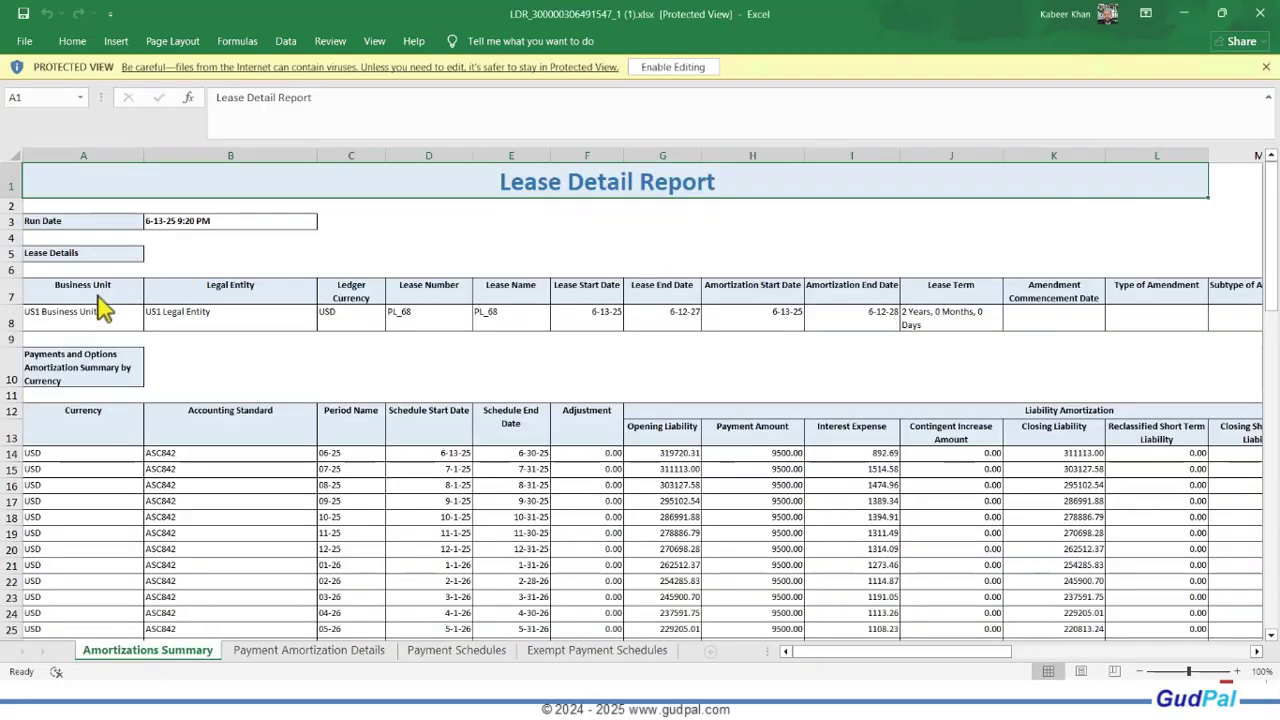
pyautogui.click(668, 77)
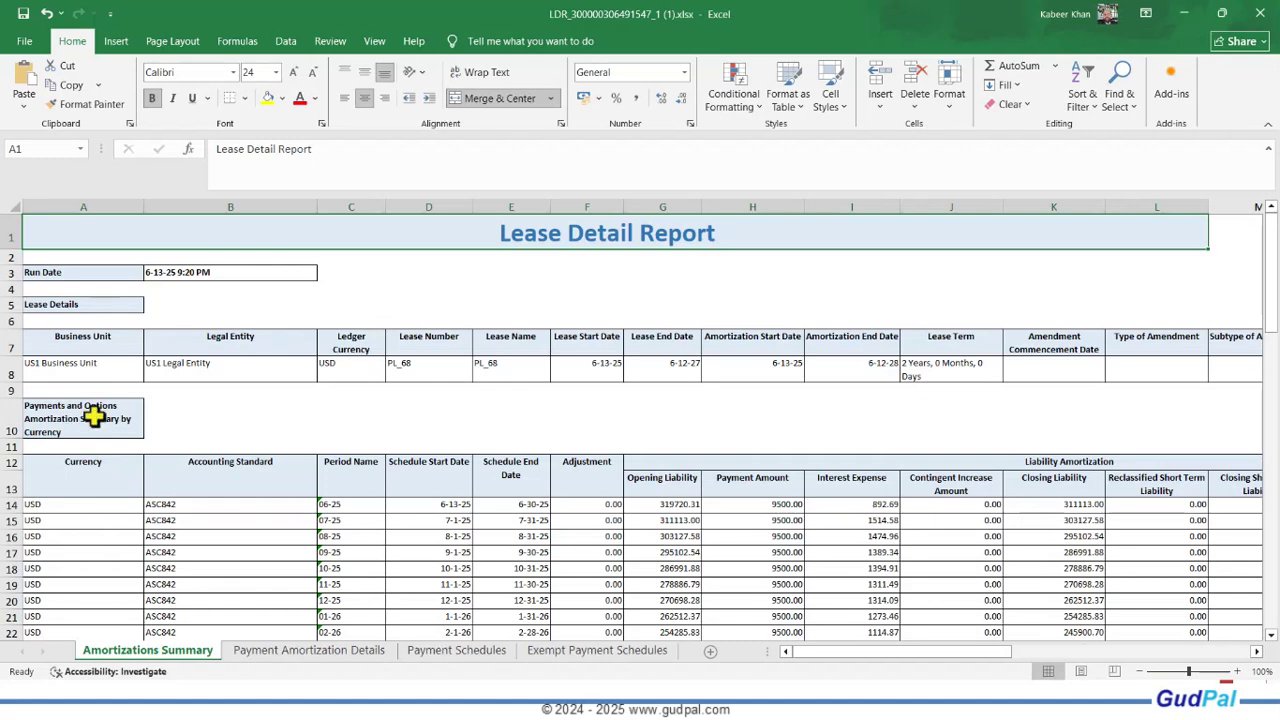
# Examine the report's lease details: business unit, lease number and name, start and end dates, amortization start date and lease term
pyautogui.click(77, 375)
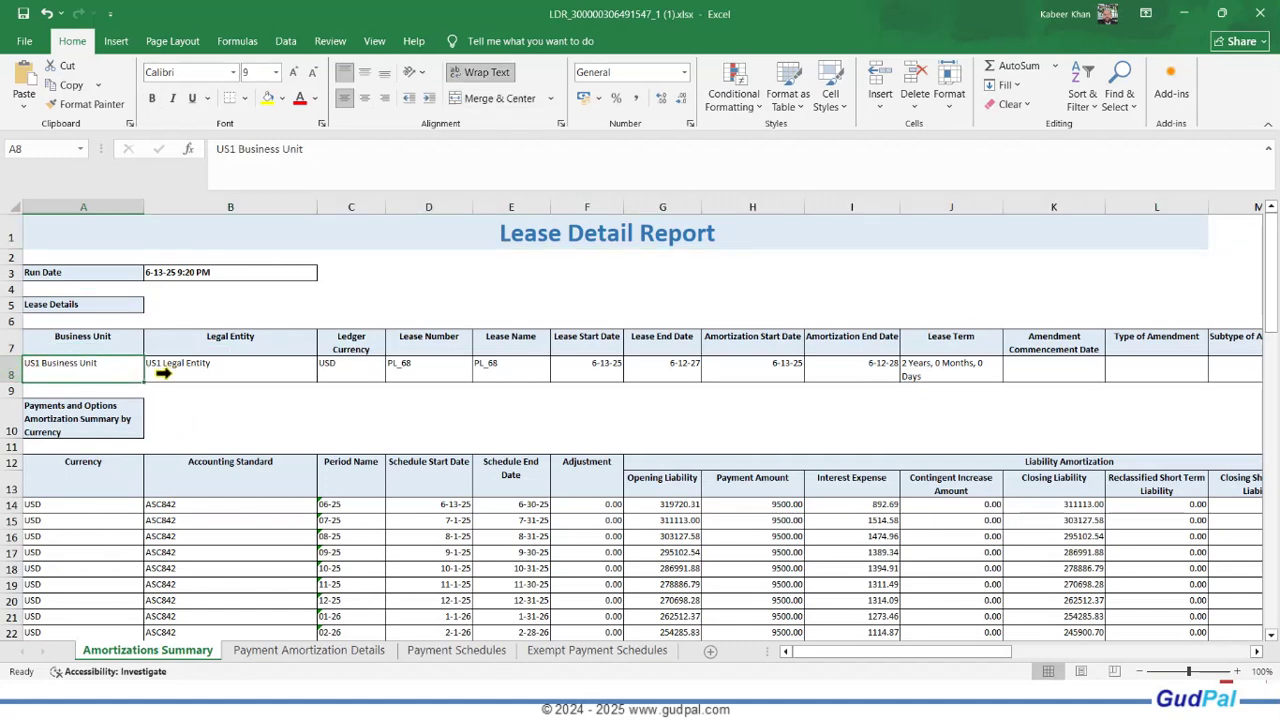
pyautogui.keyDown('ctrl'); pyautogui.scroll(1, 58, 365); pyautogui.keyUp('ctrl')
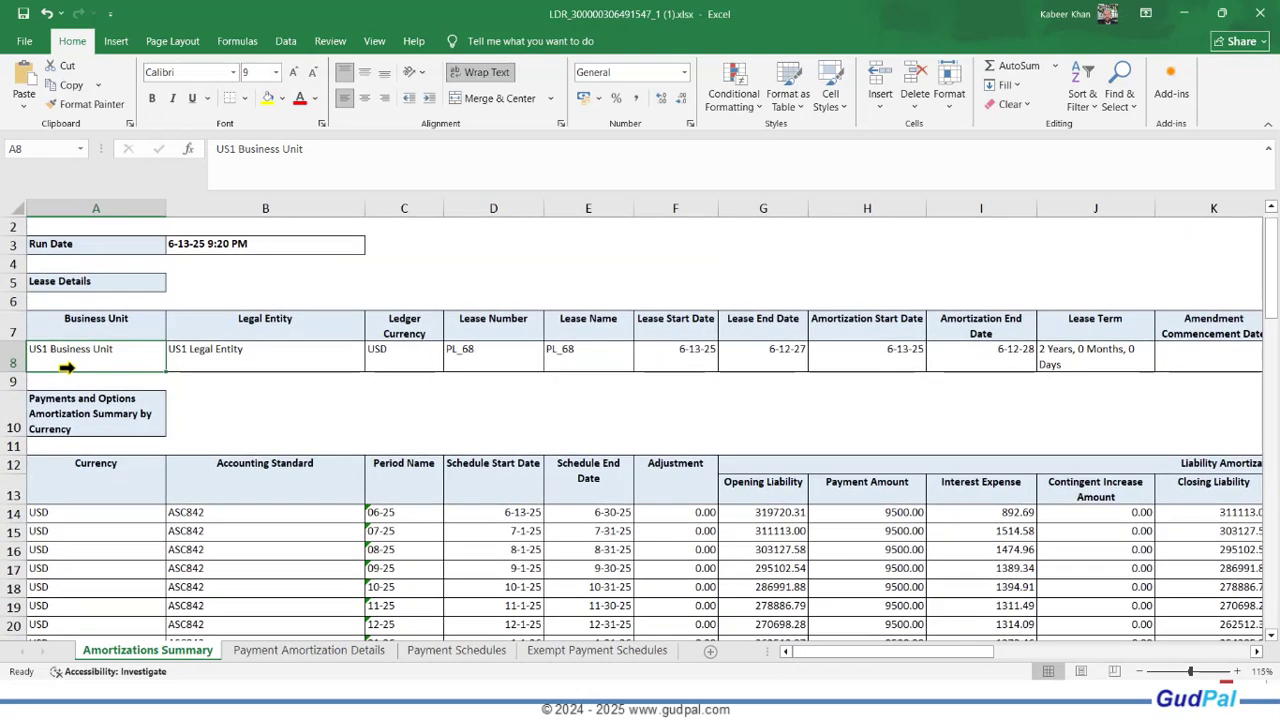
pyautogui.click(506, 359)
pyautogui.click(604, 361)
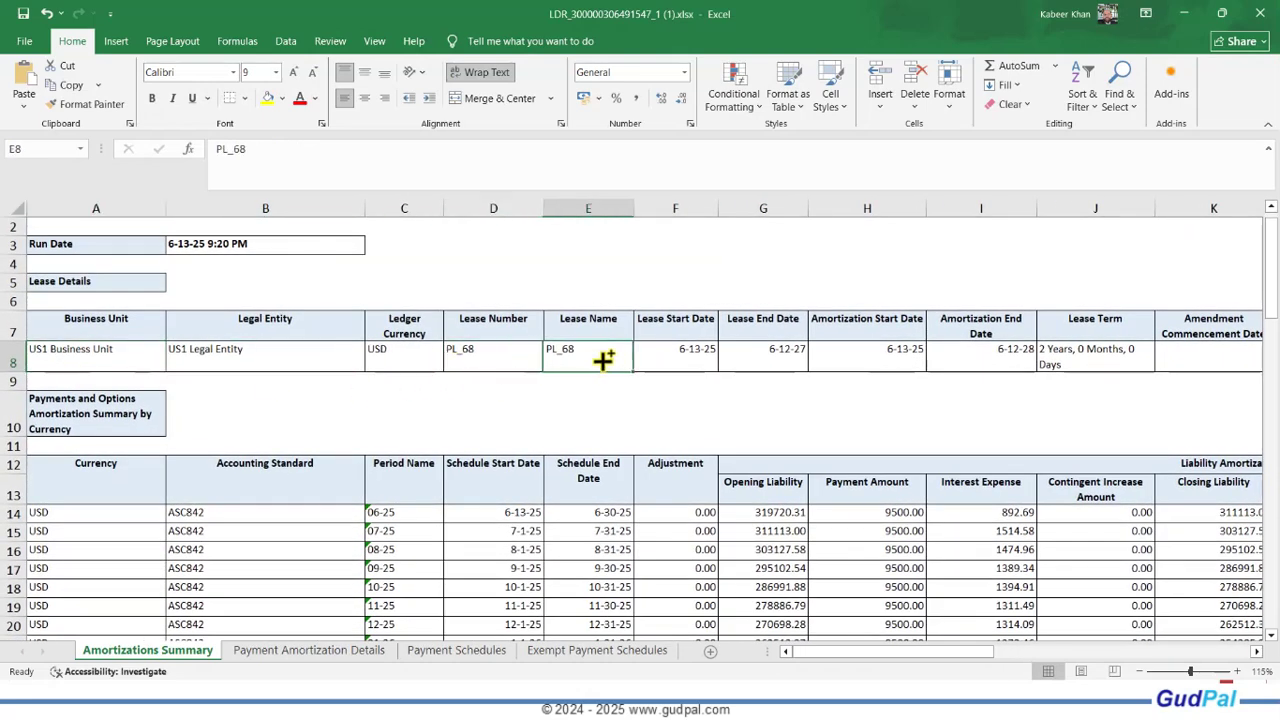
pyautogui.click(700, 362)
pyautogui.click(775, 360)
pyautogui.click(857, 352)
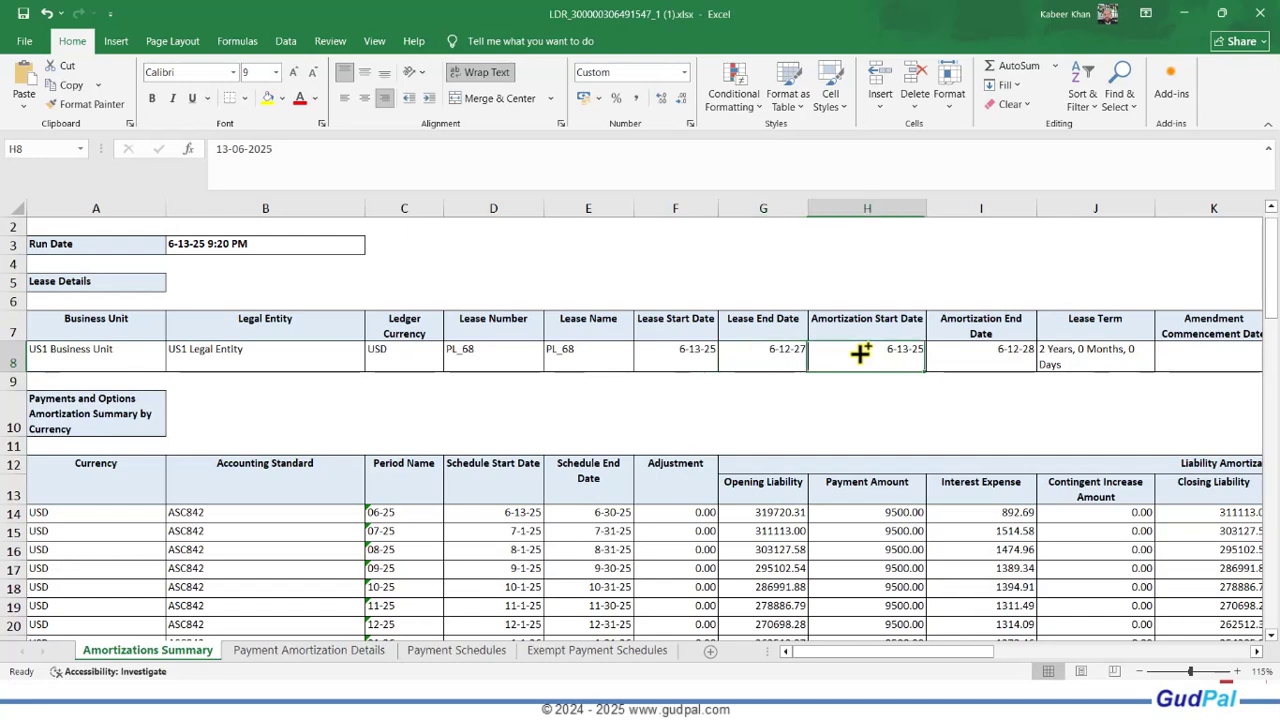
pyautogui.click(1097, 363)
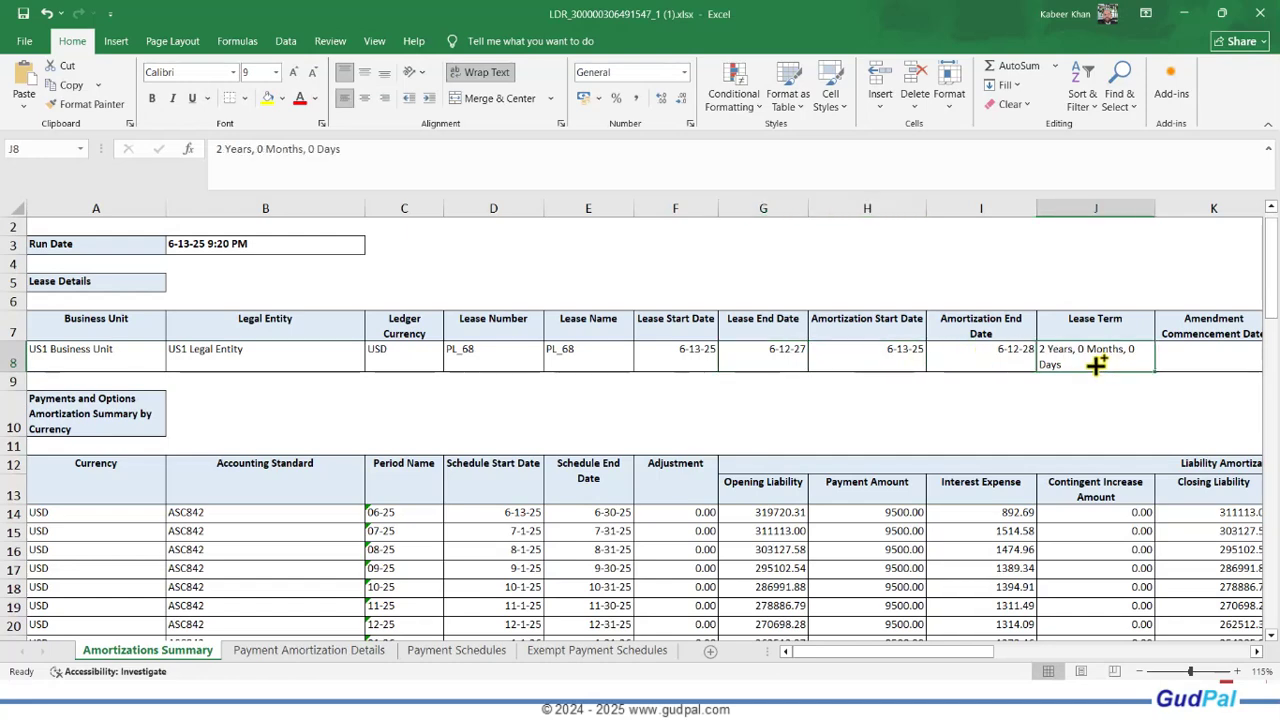
# Look through the amortization summary rows for both accounting standards, ASC842 and IFRS16
pyautogui.scroll(-1, 57, 490)
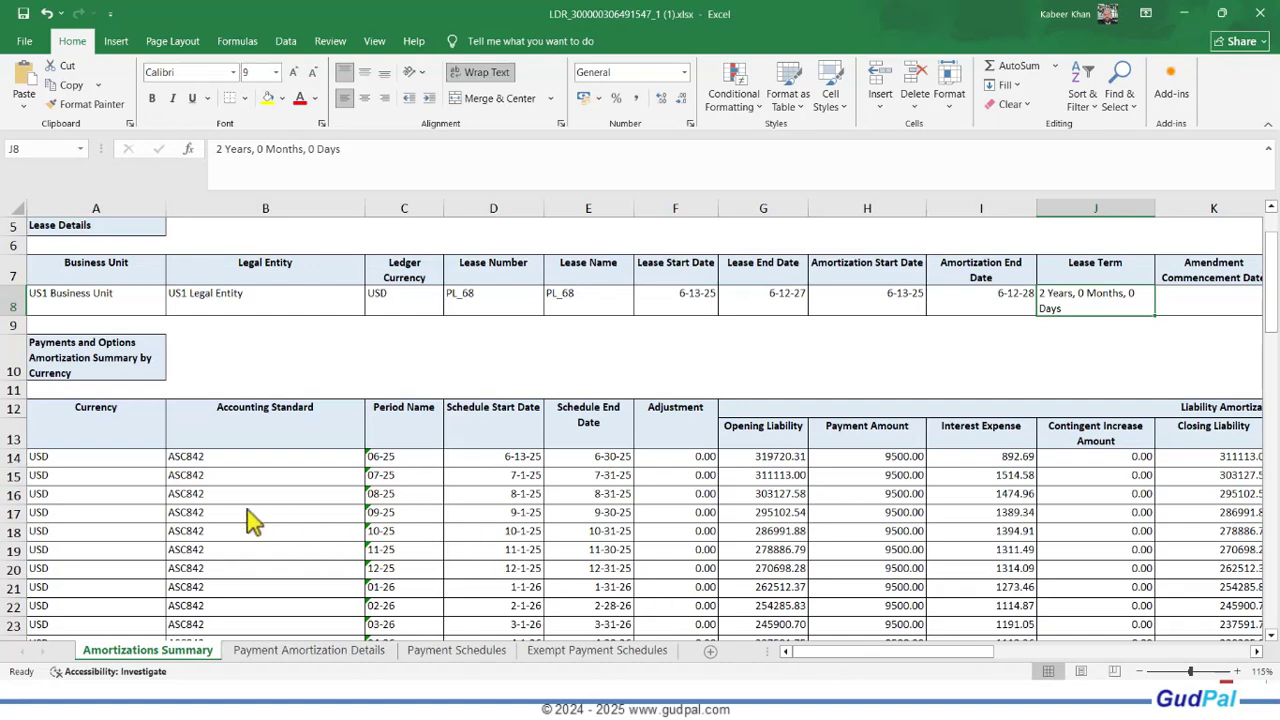
pyautogui.scroll(-1, 270, 482)
pyautogui.scroll(-5, 275, 487)
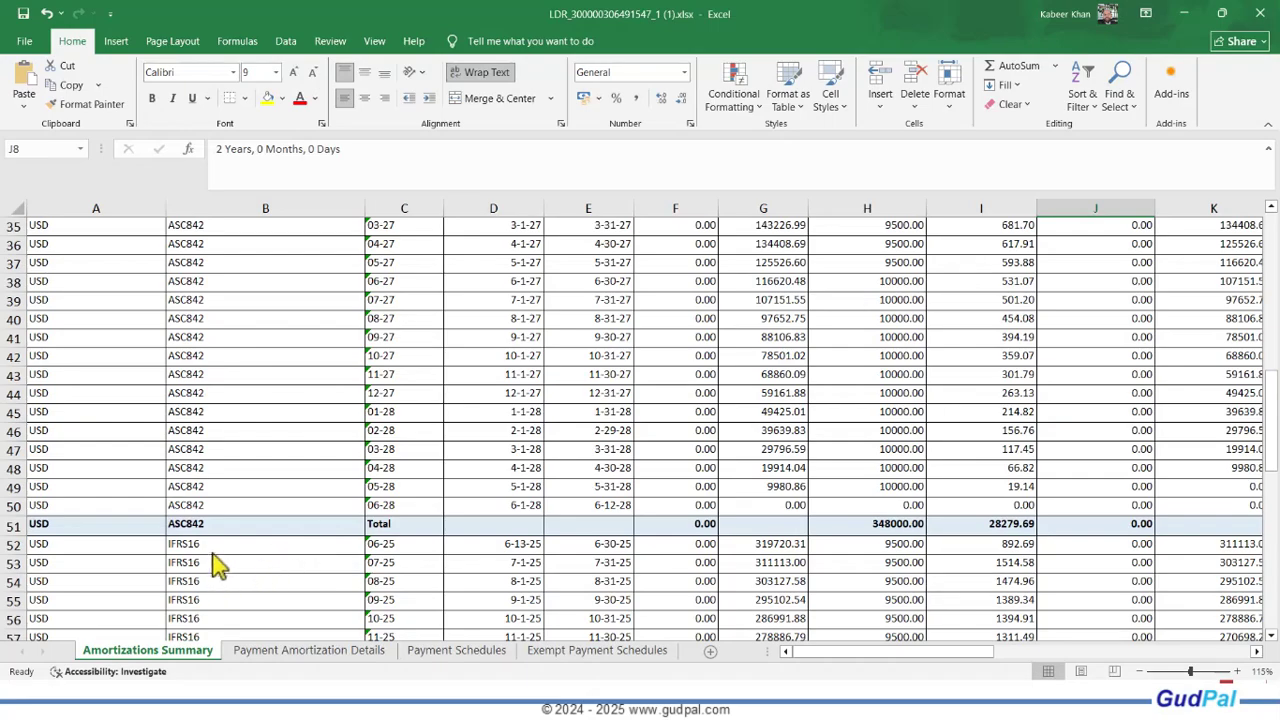
pyautogui.click(214, 548)
pyautogui.scroll(11, 312, 560)
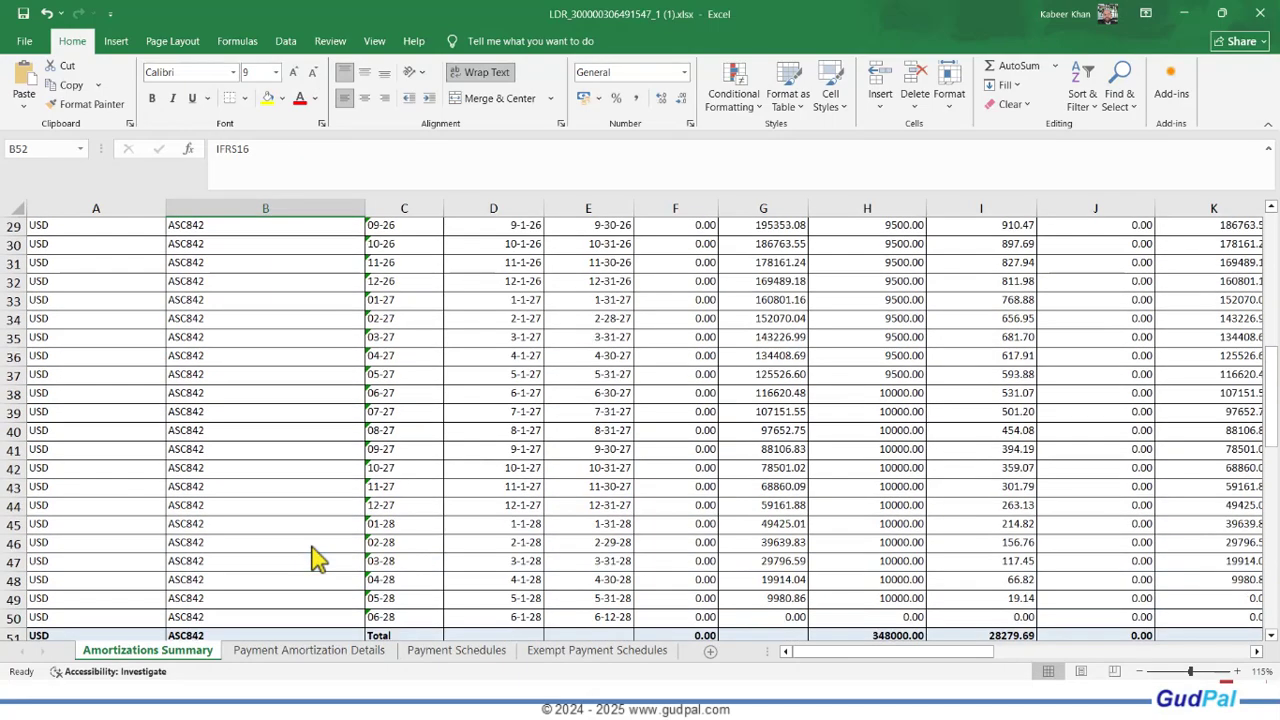
pyautogui.scroll(-2, 397, 580)
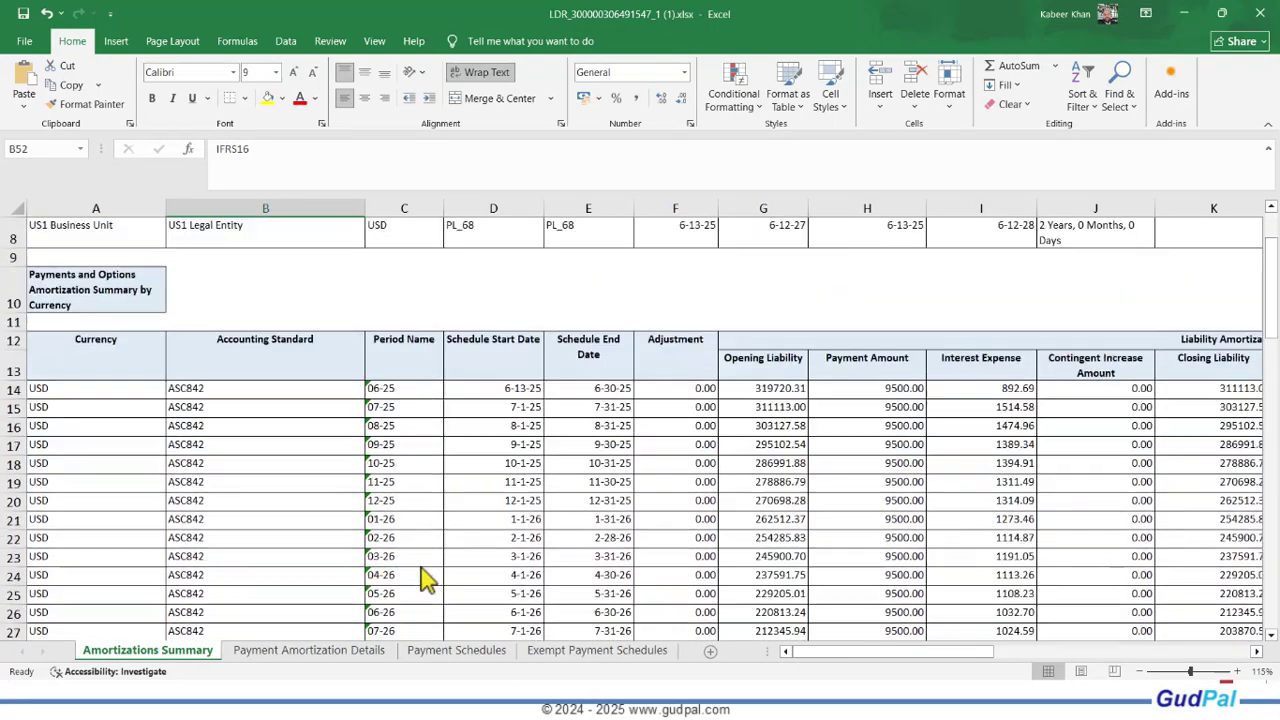
# Examine the first ASC842 period's currency, schedule start date, payment amount and opening liability in the amortization summary
pyautogui.click(68, 392)
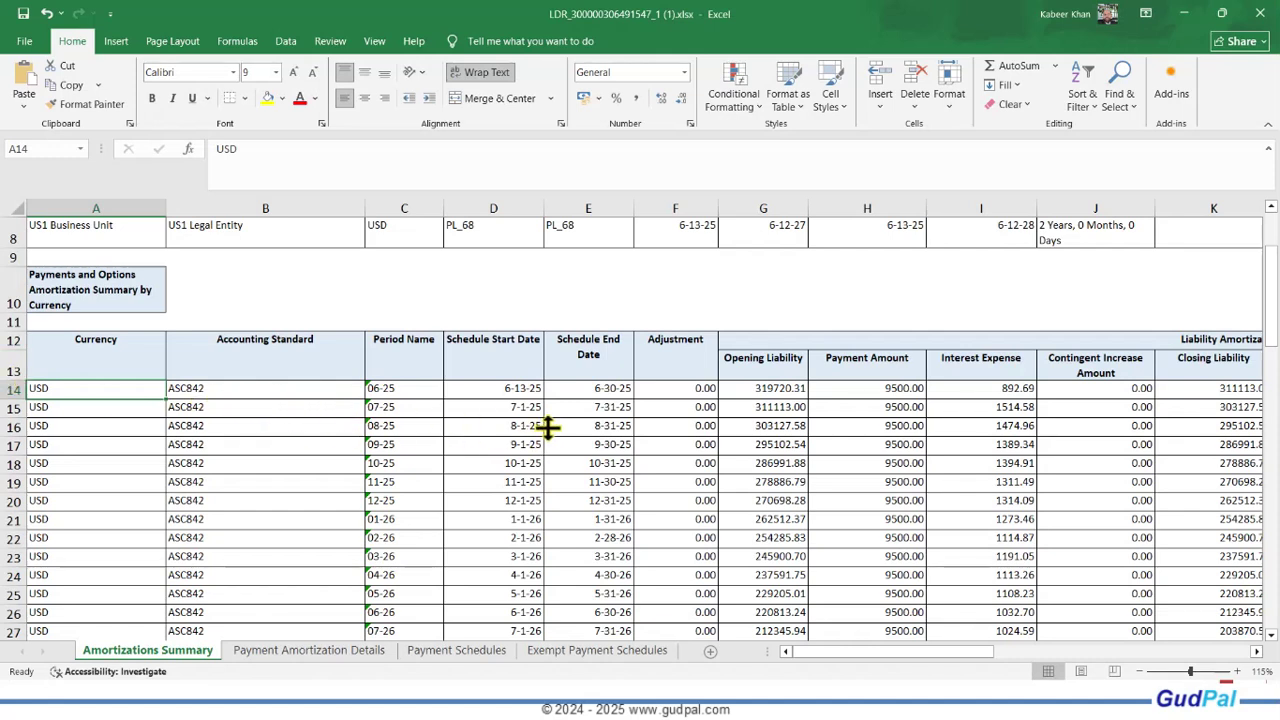
pyautogui.click(501, 390)
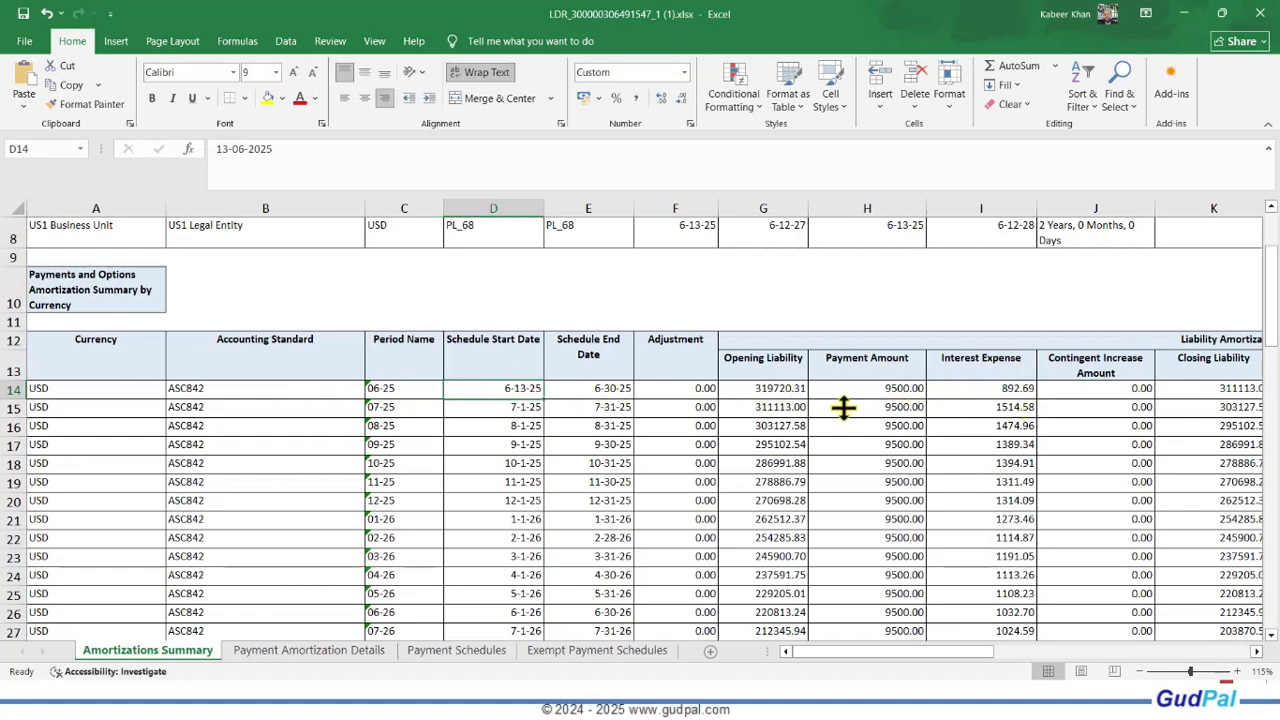
pyautogui.click(889, 390)
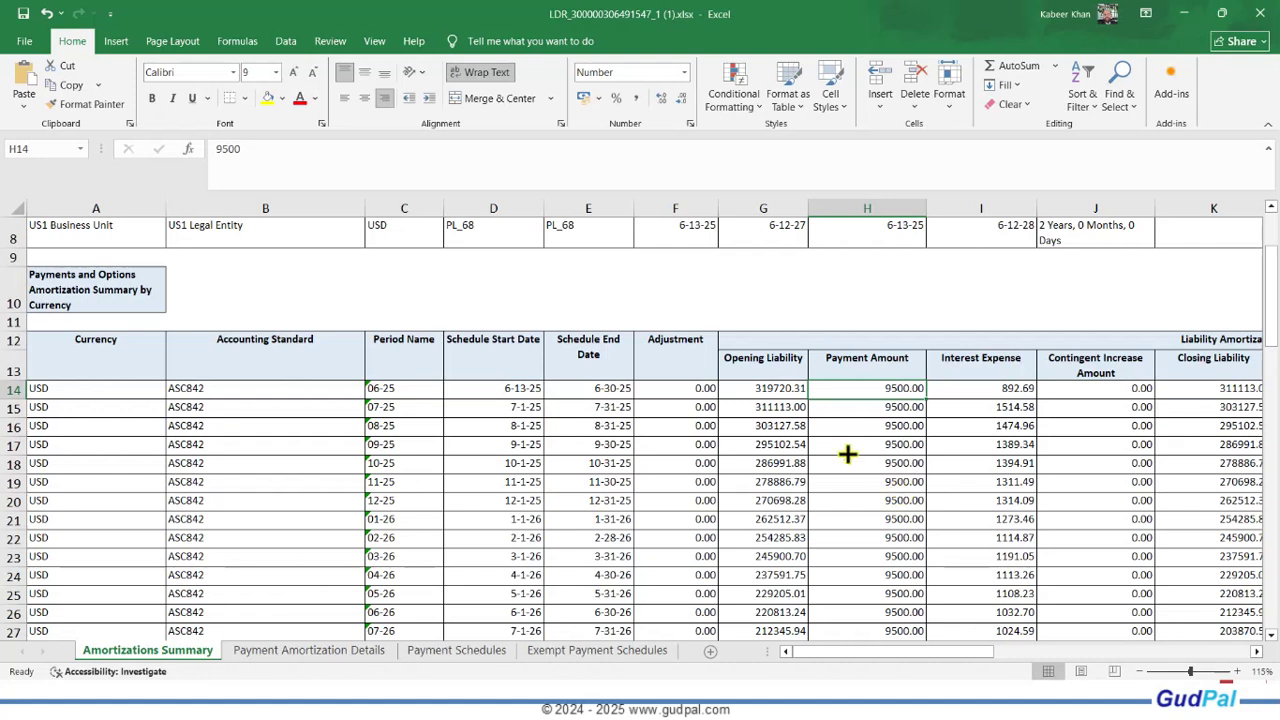
pyautogui.click(775, 390)
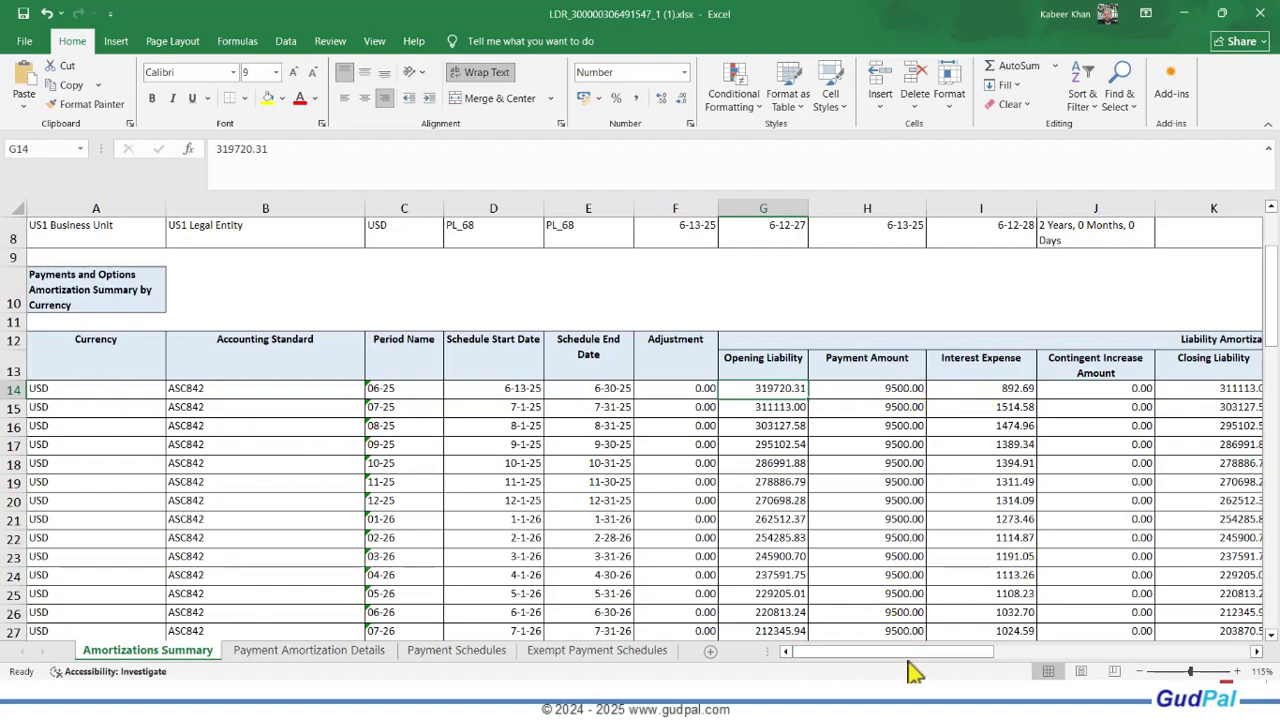
pyautogui.moveTo(920, 658); pyautogui.dragTo(897, 678)
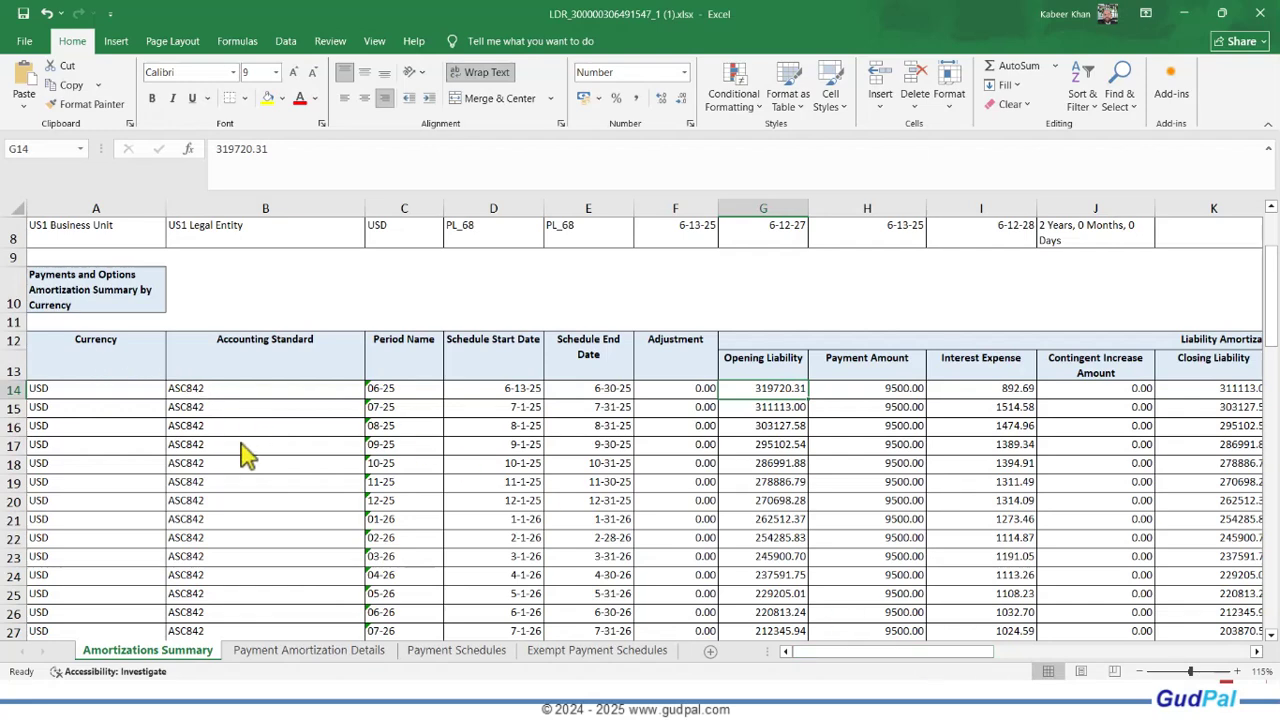
# View the Payment Amortization Details sheet and the payment lines and transactions on the Payment Schedules sheet
pyautogui.scroll(3, 247, 455)
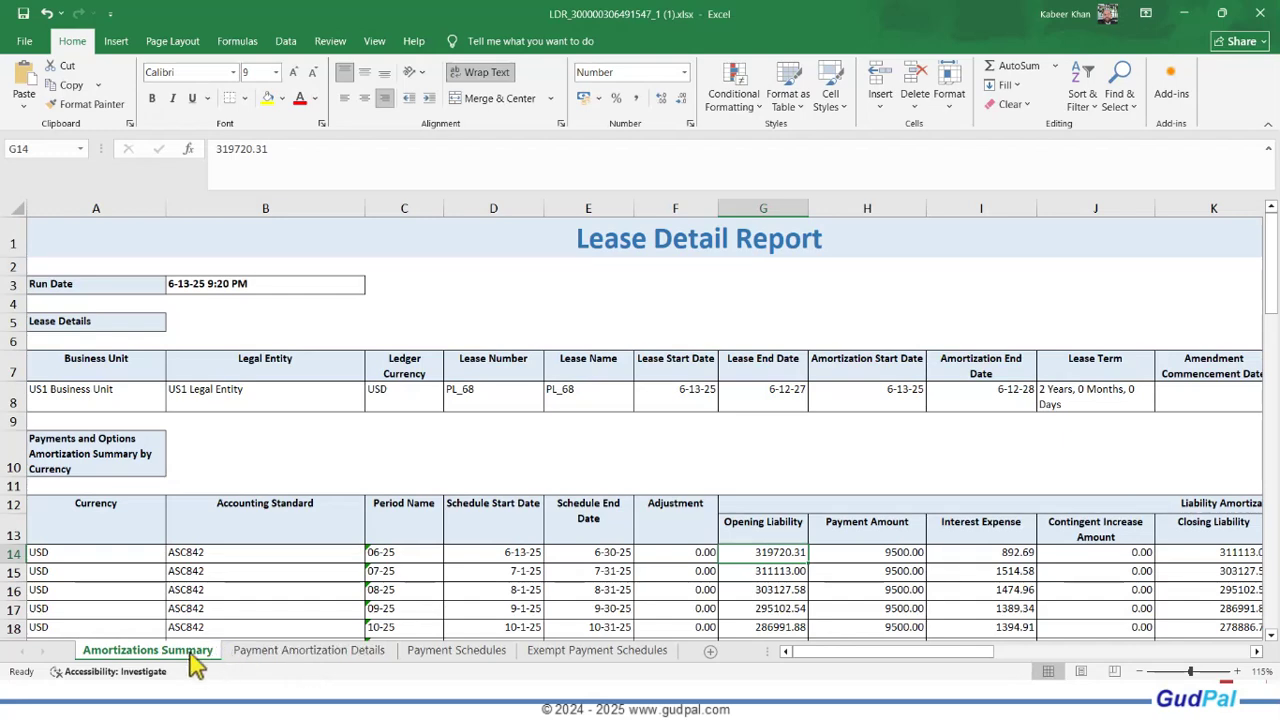
pyautogui.click(300, 651)
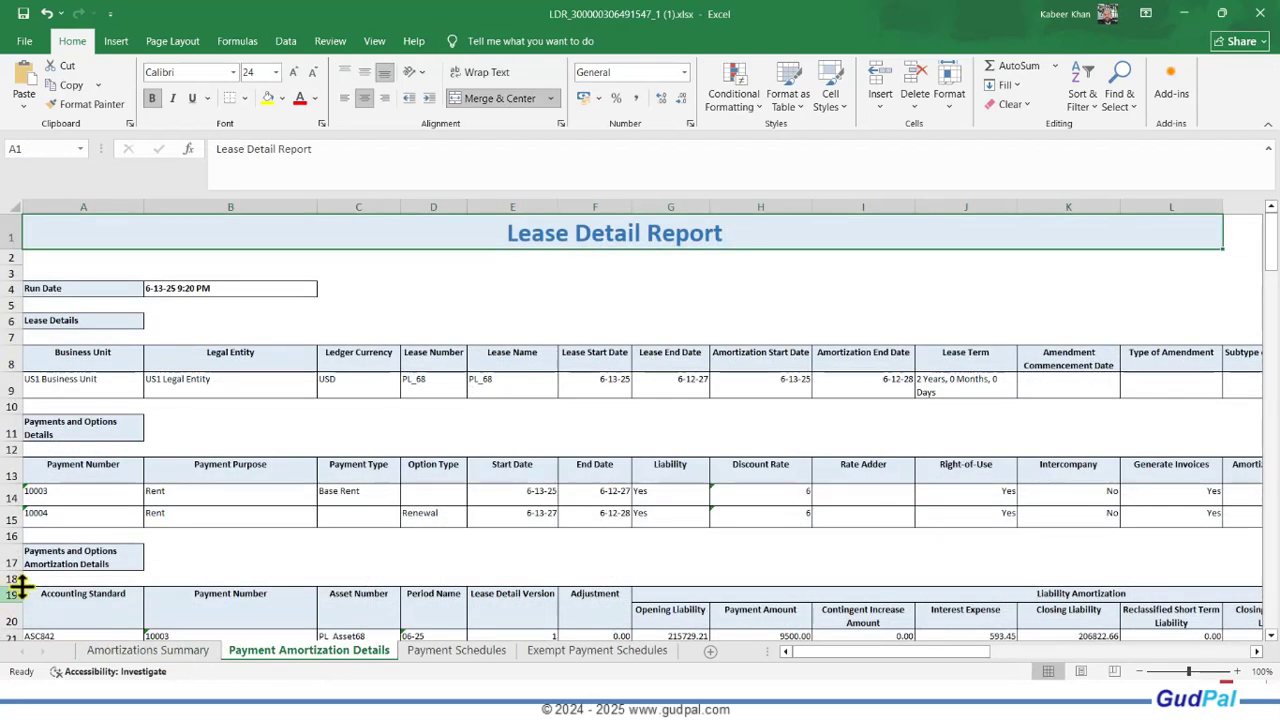
pyautogui.click(448, 655)
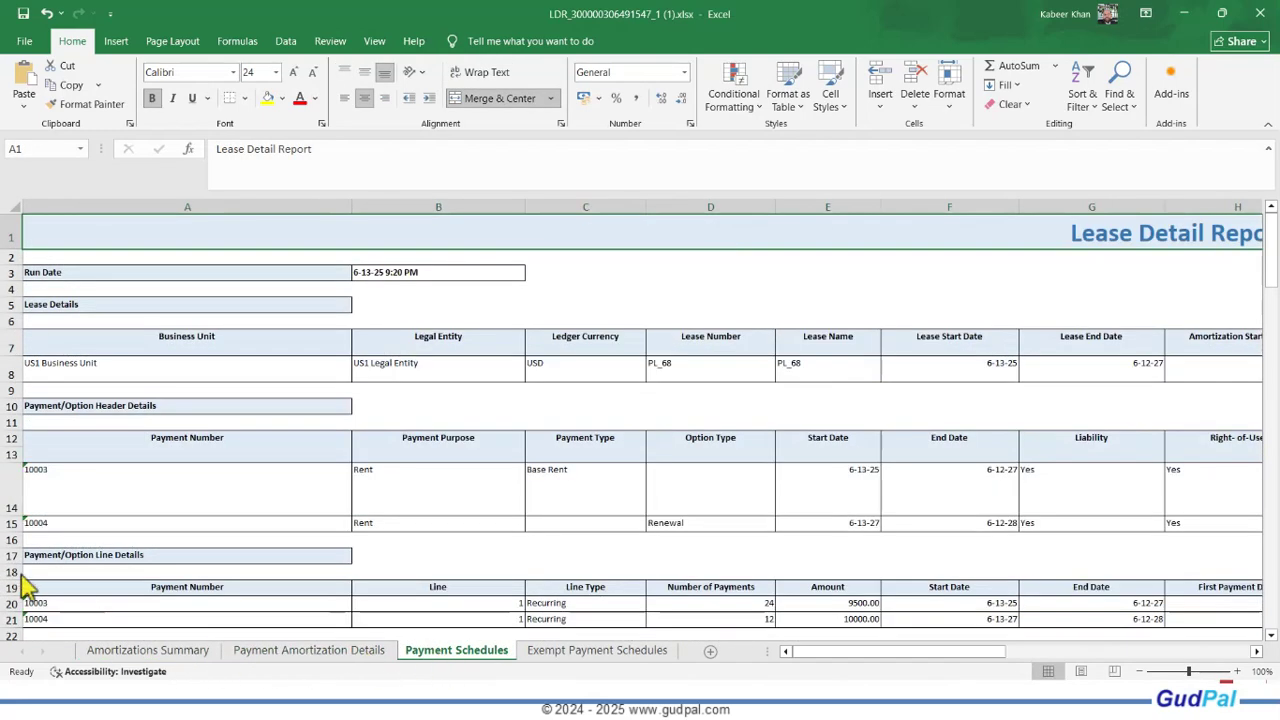
pyautogui.scroll(-6, 424, 458)
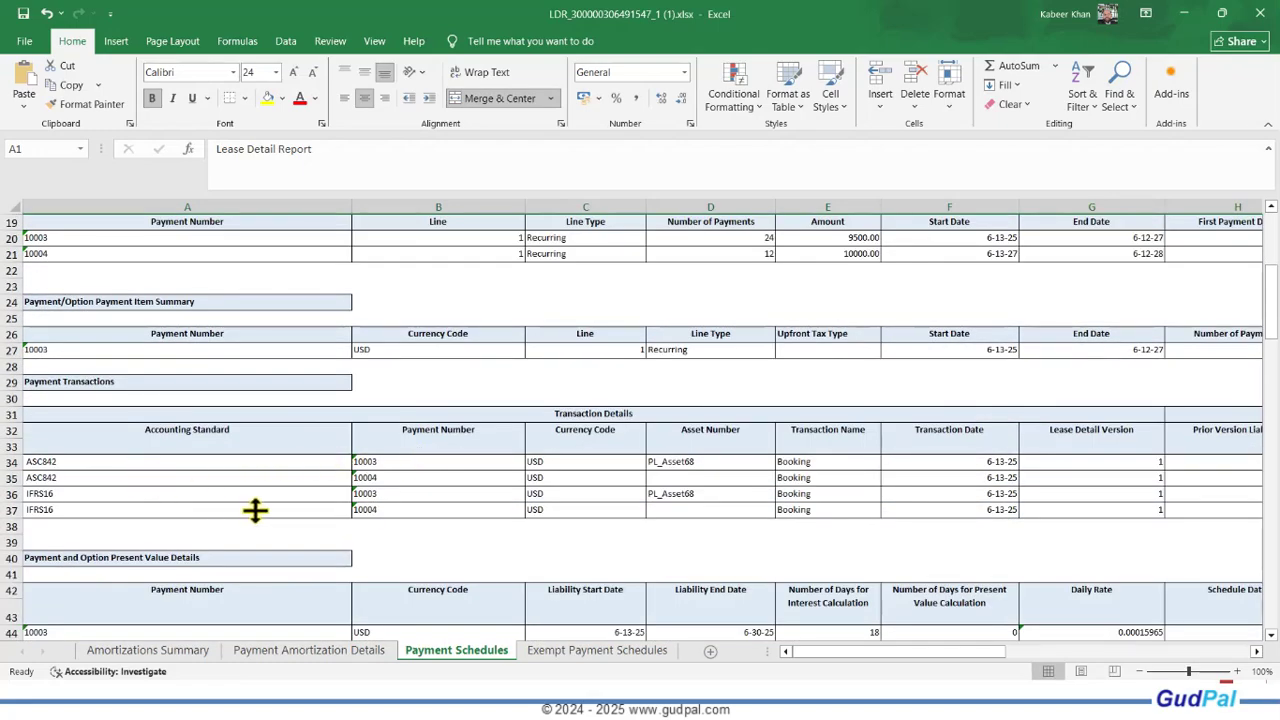
pyautogui.scroll(-2, 257, 511)
pyautogui.scroll(-1, 259, 511)
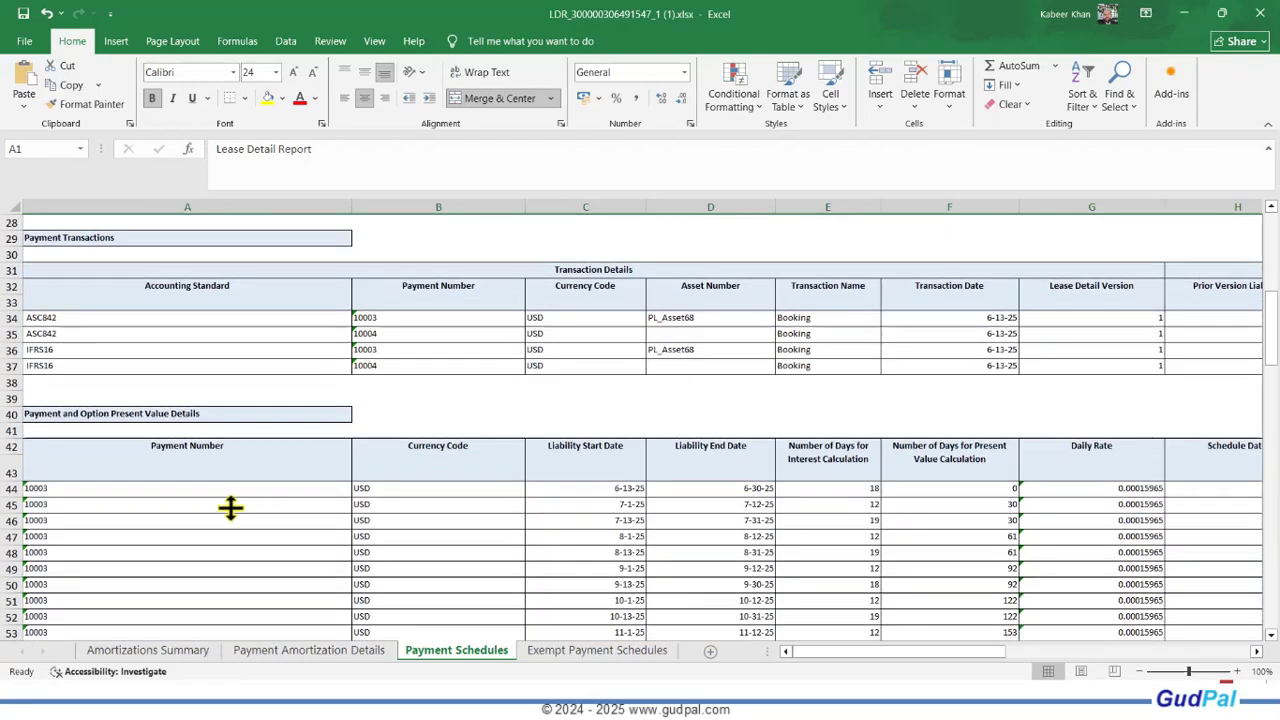
# Examine the first present value row for payment 10003: liability start and end dates, present value and opening liability
pyautogui.click(137, 489)
pyautogui.scroll(-1, 90, 496)
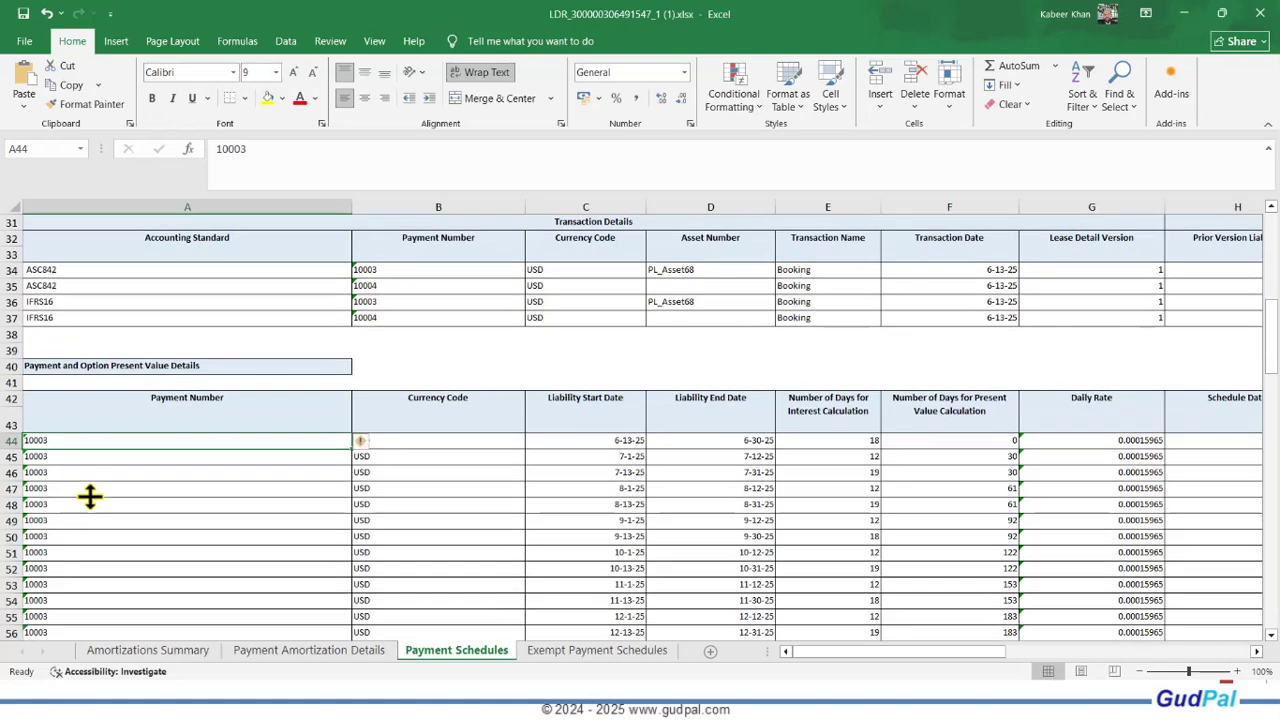
pyautogui.click(574, 444)
pyautogui.click(719, 444)
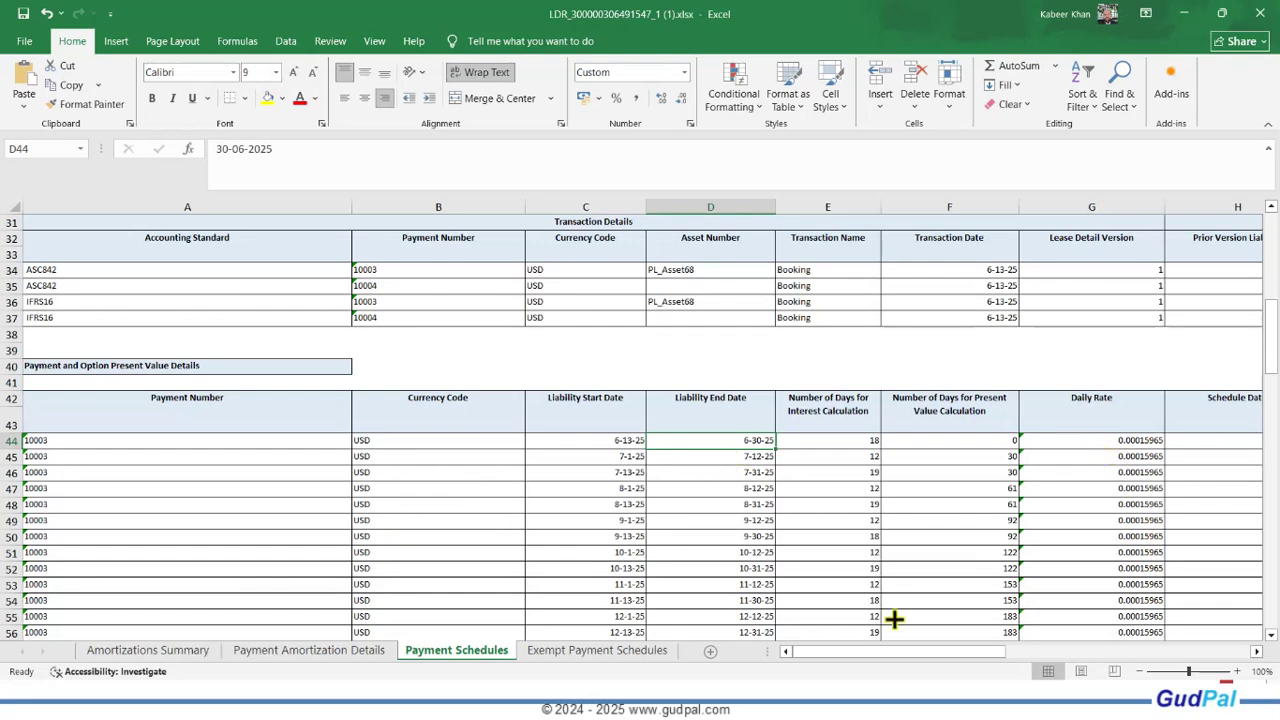
pyautogui.moveTo(975, 655); pyautogui.dragTo(1074, 675)
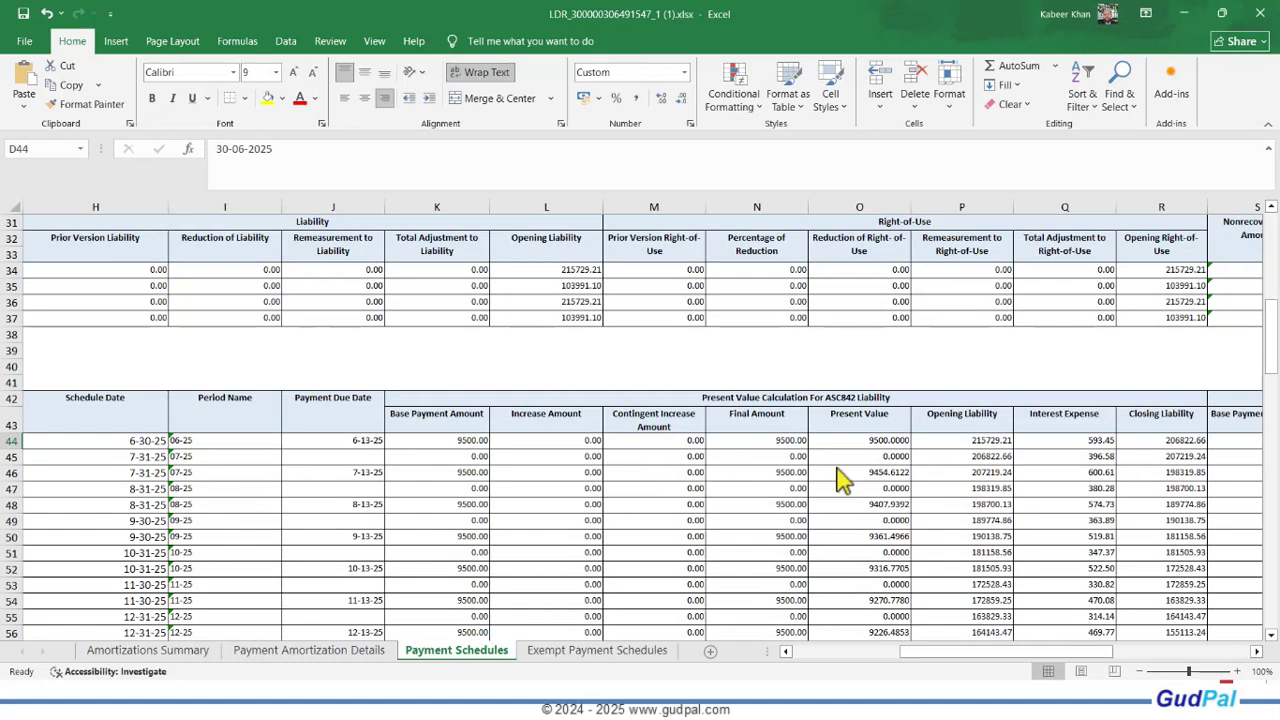
pyautogui.click(878, 443)
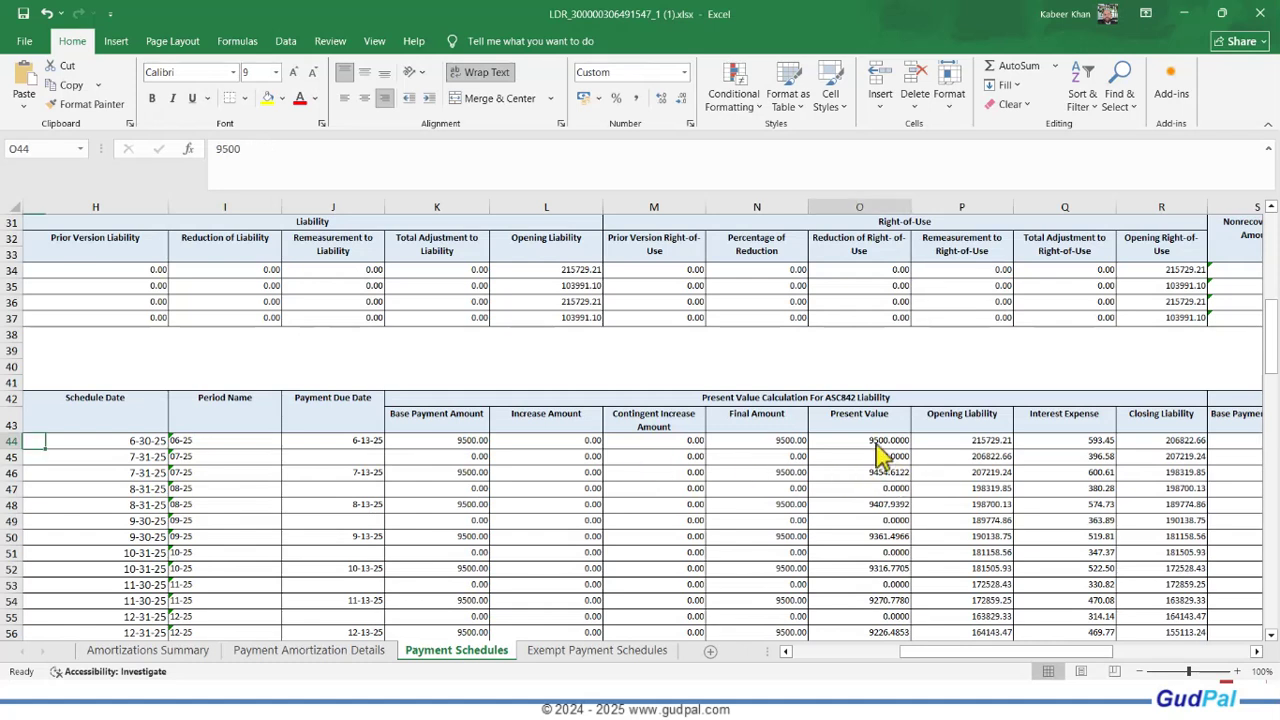
pyautogui.click(990, 443)
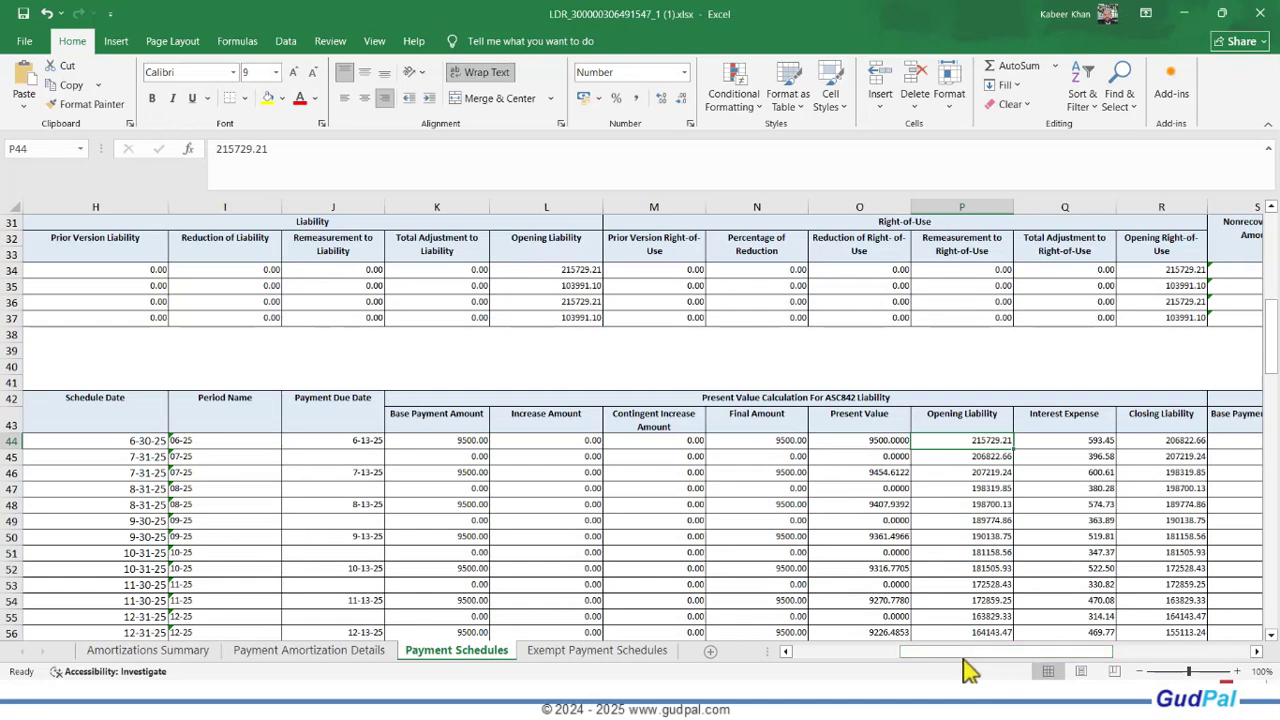
# Look through the Exempt Payment Schedules sheet and return to the Payment Schedules sheet
pyautogui.click(562, 658)
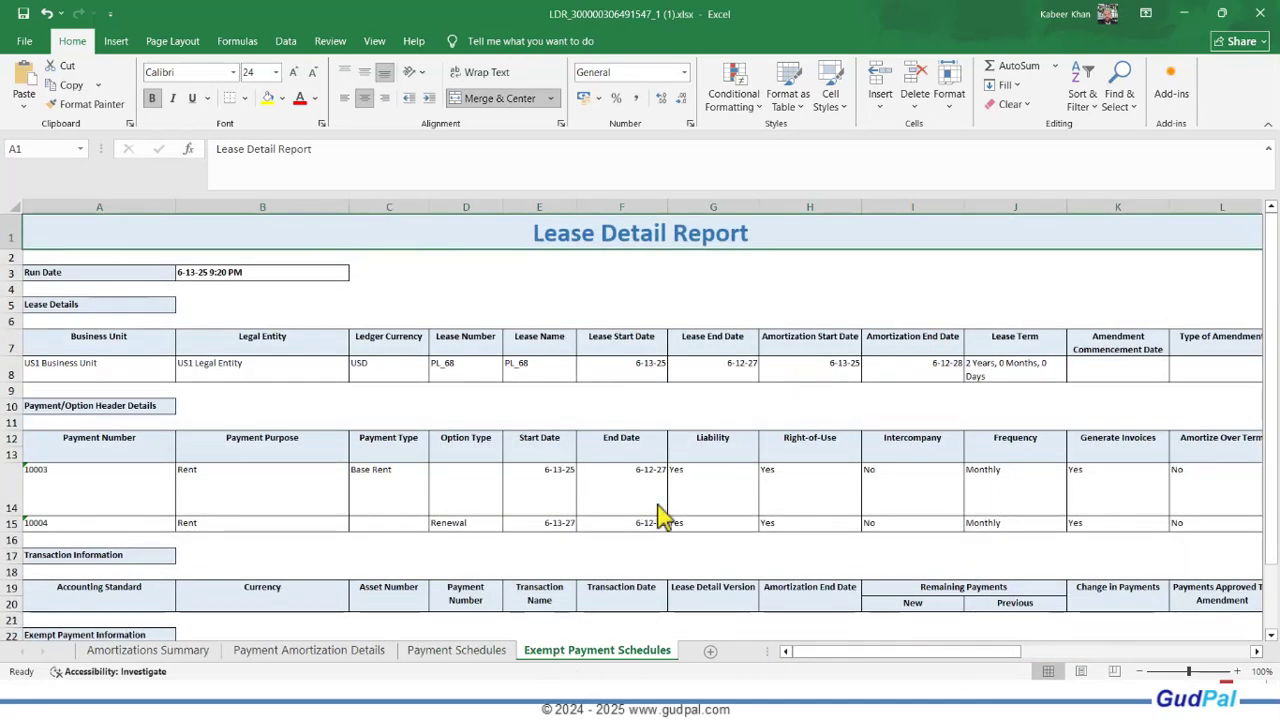
pyautogui.scroll(-2, 657, 514)
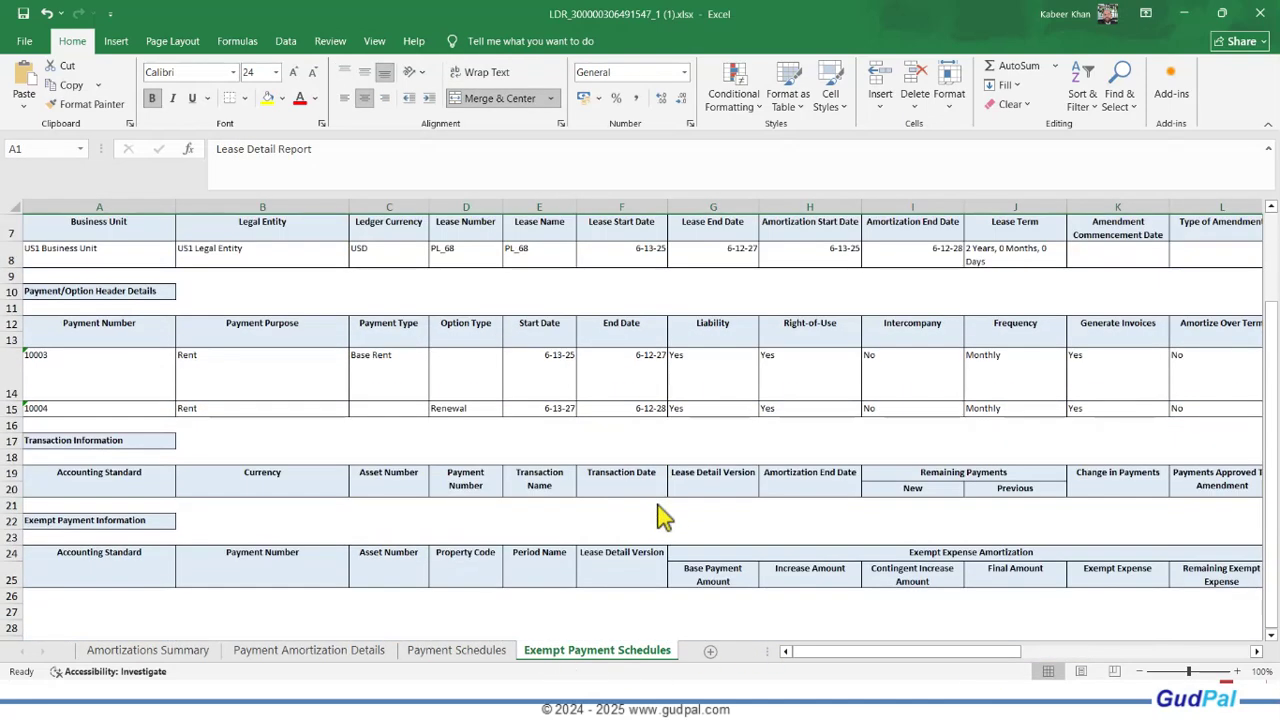
pyautogui.click(456, 650)
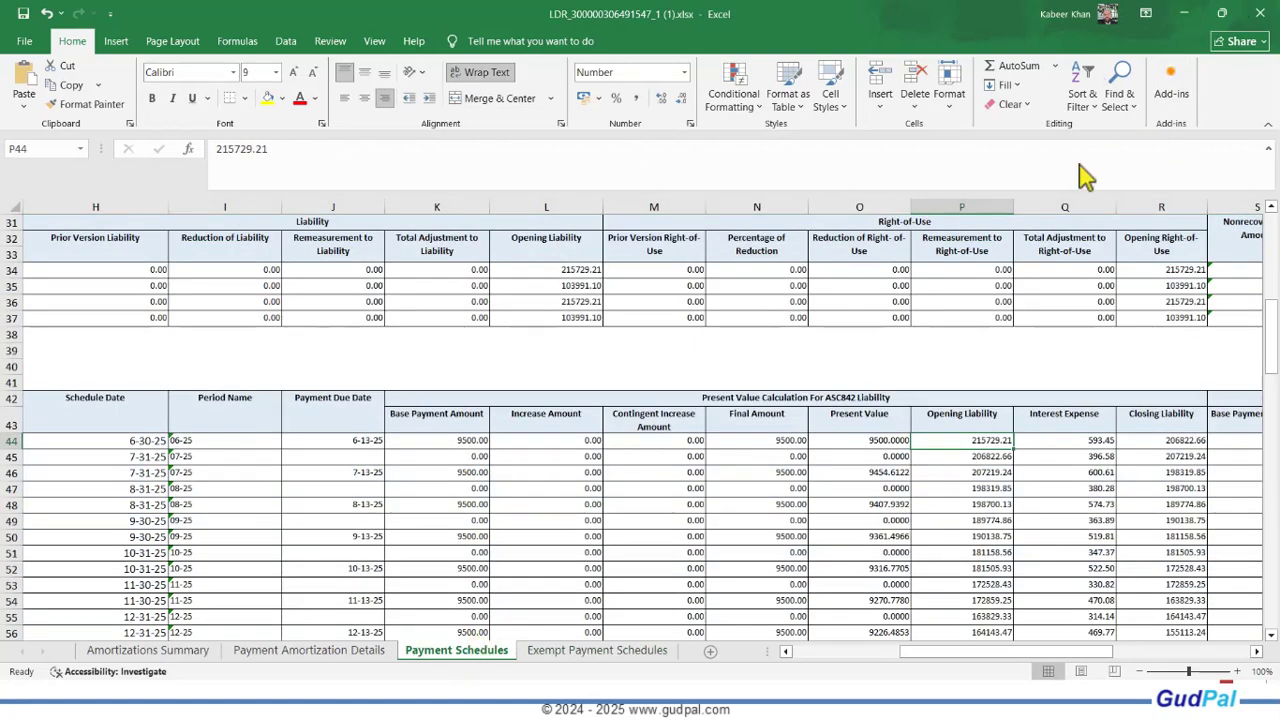
# Switch back to the lease in Oracle Fusion and examine the accrued expenses schedule across all its columns
pyautogui.hotkey('alt', 'Tab')
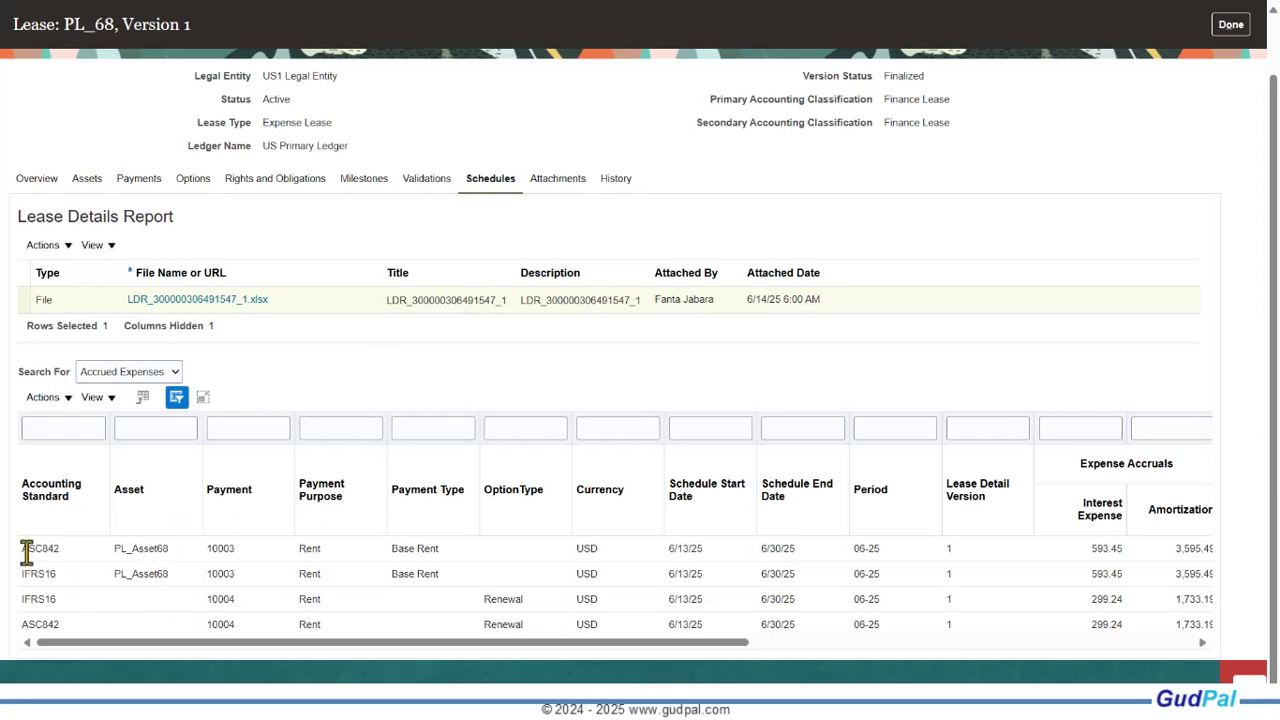
pyautogui.scroll(1, 110, 545)
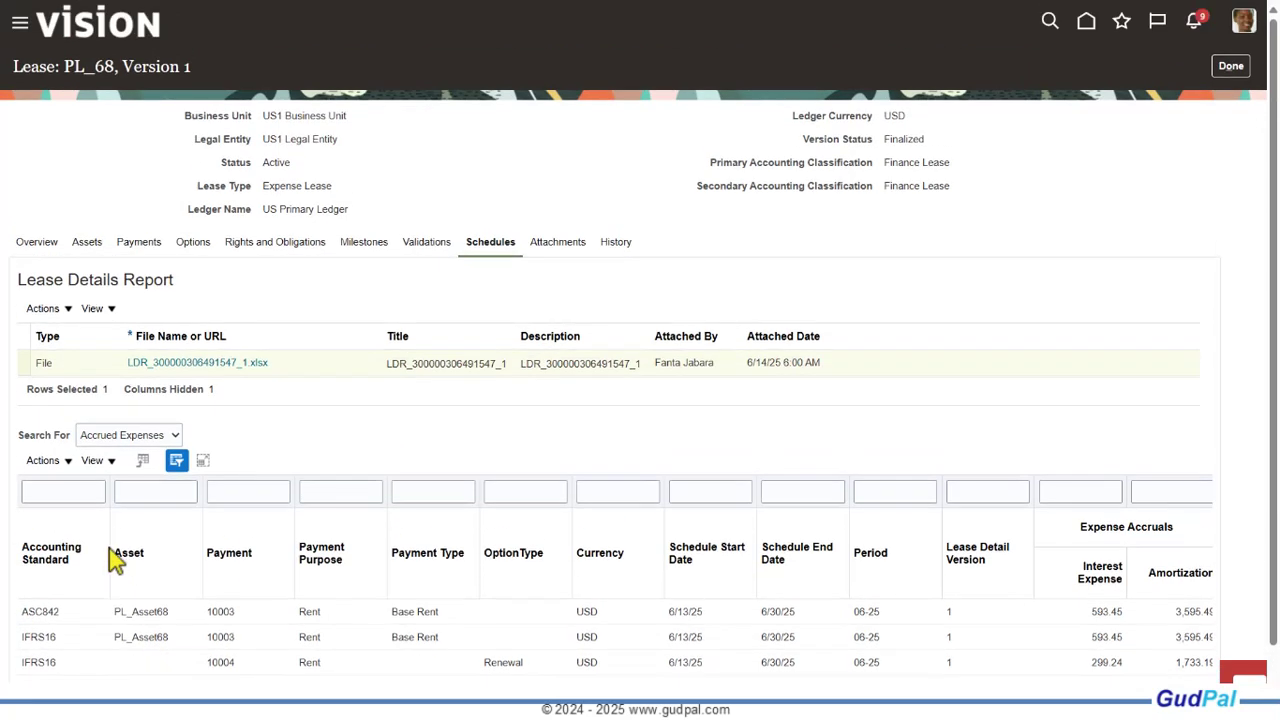
pyautogui.scroll(-1, 112, 575)
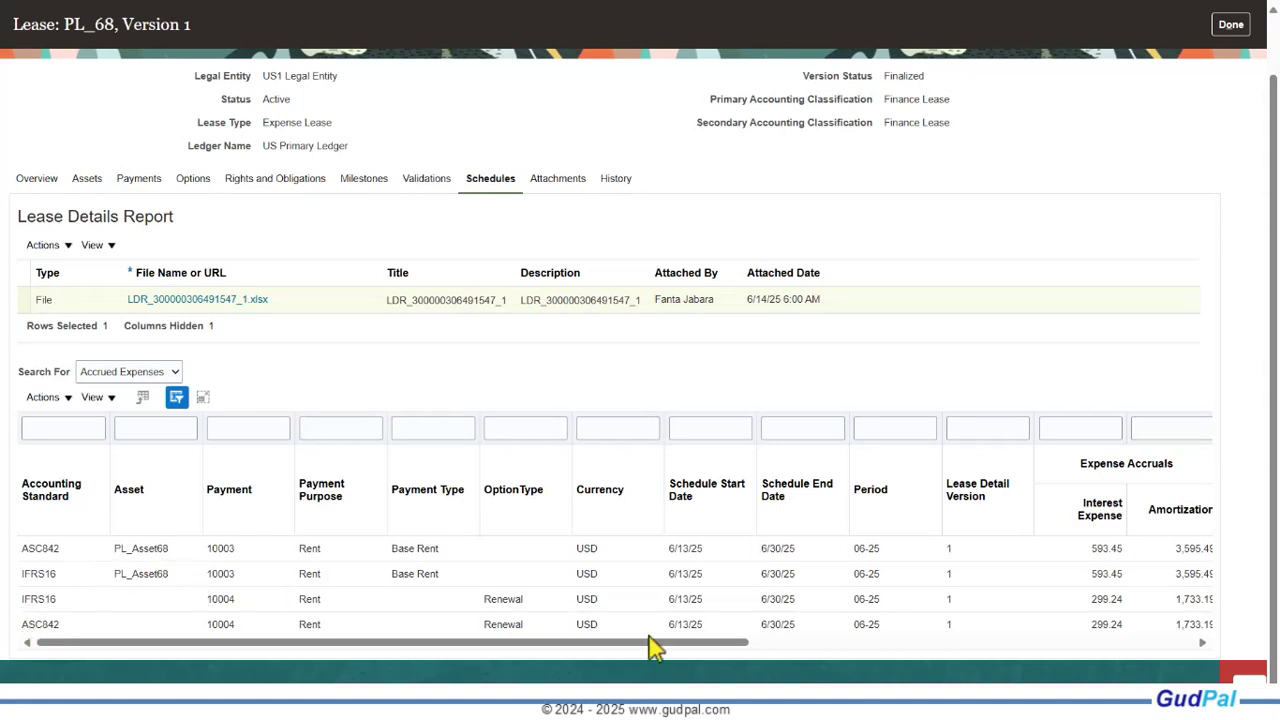
pyautogui.moveTo(638, 644); pyautogui.dragTo(380, 651)
# View the lease's attachments and version history, and return to its overview
pyautogui.click(558, 181)
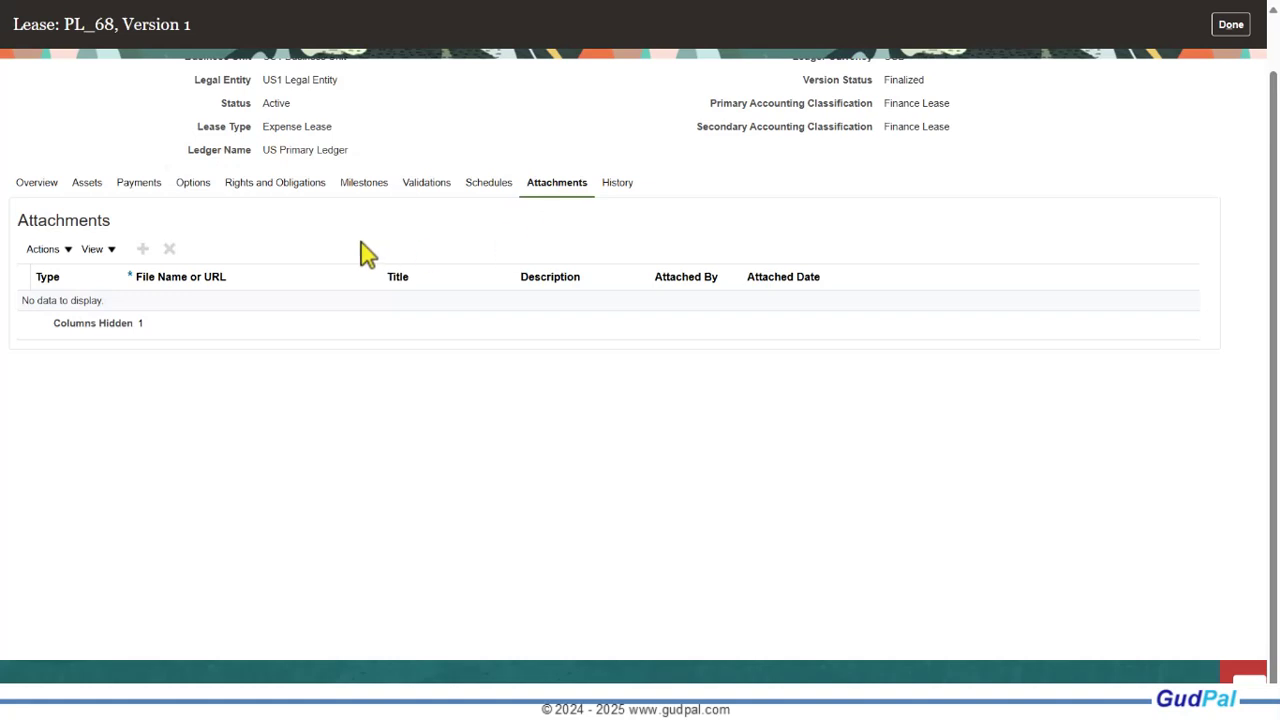
pyautogui.click(617, 185)
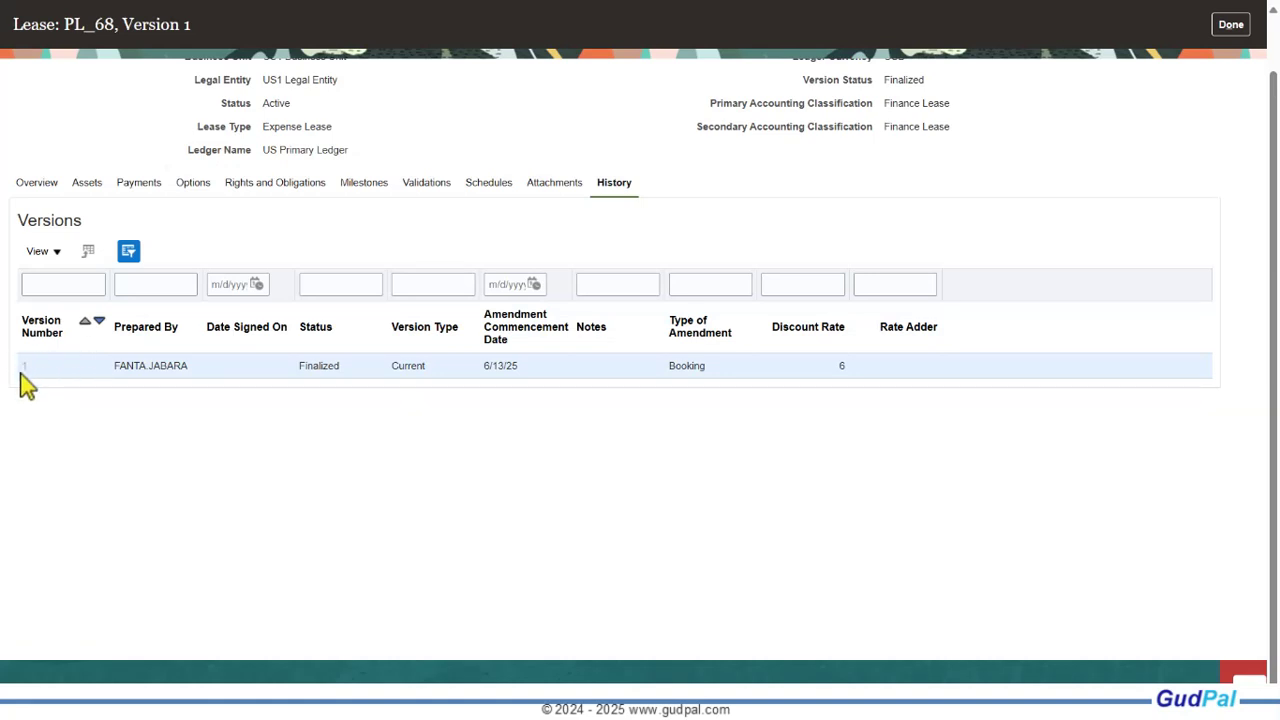
pyautogui.scroll(1, 126, 423)
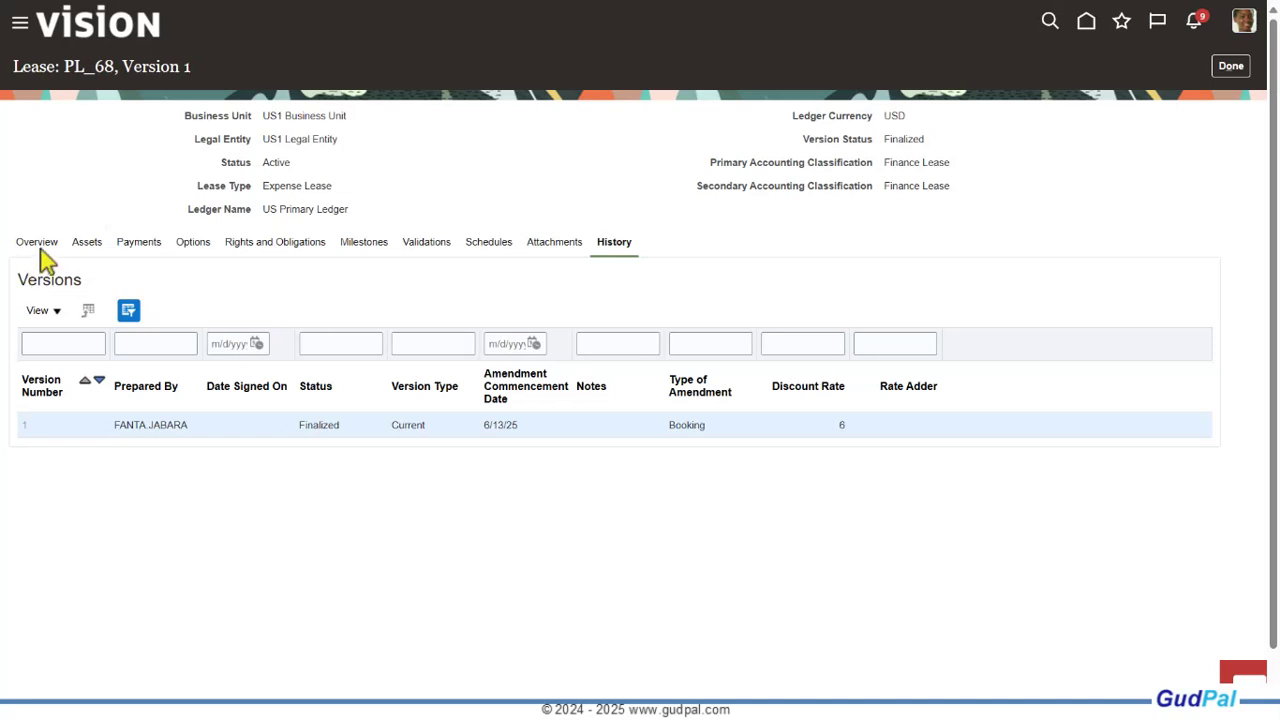
pyautogui.click(38, 245)
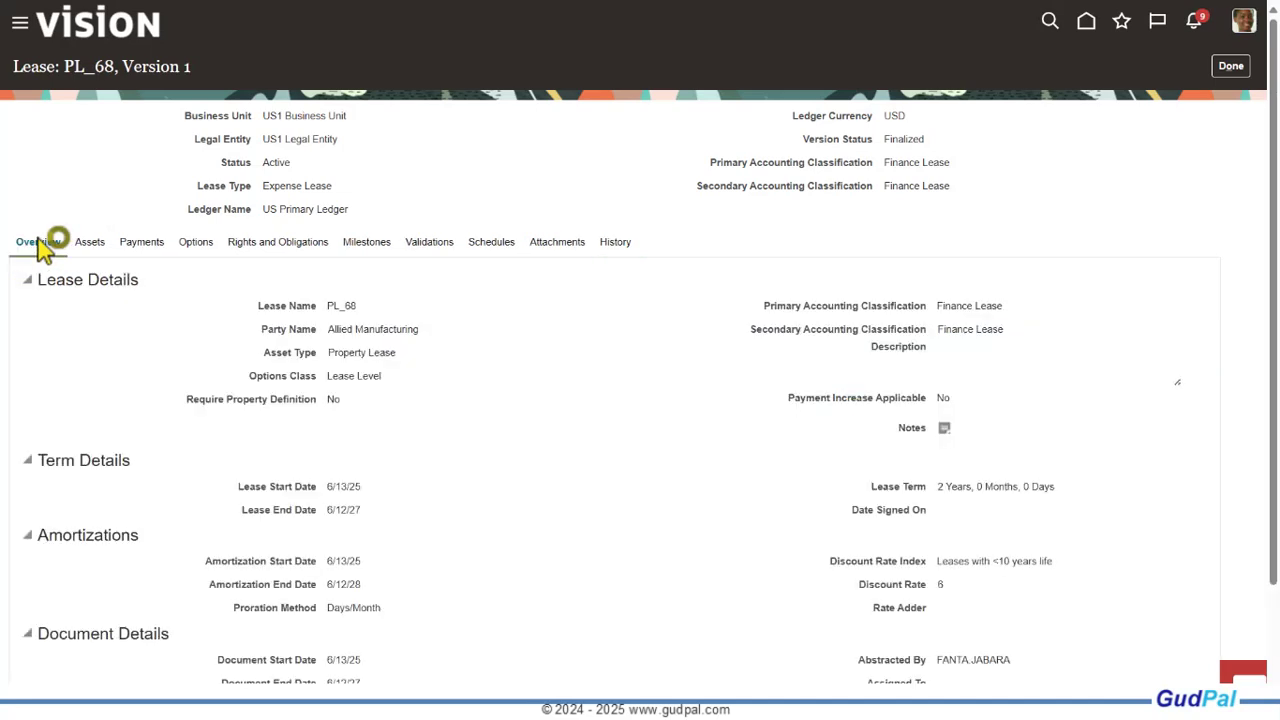